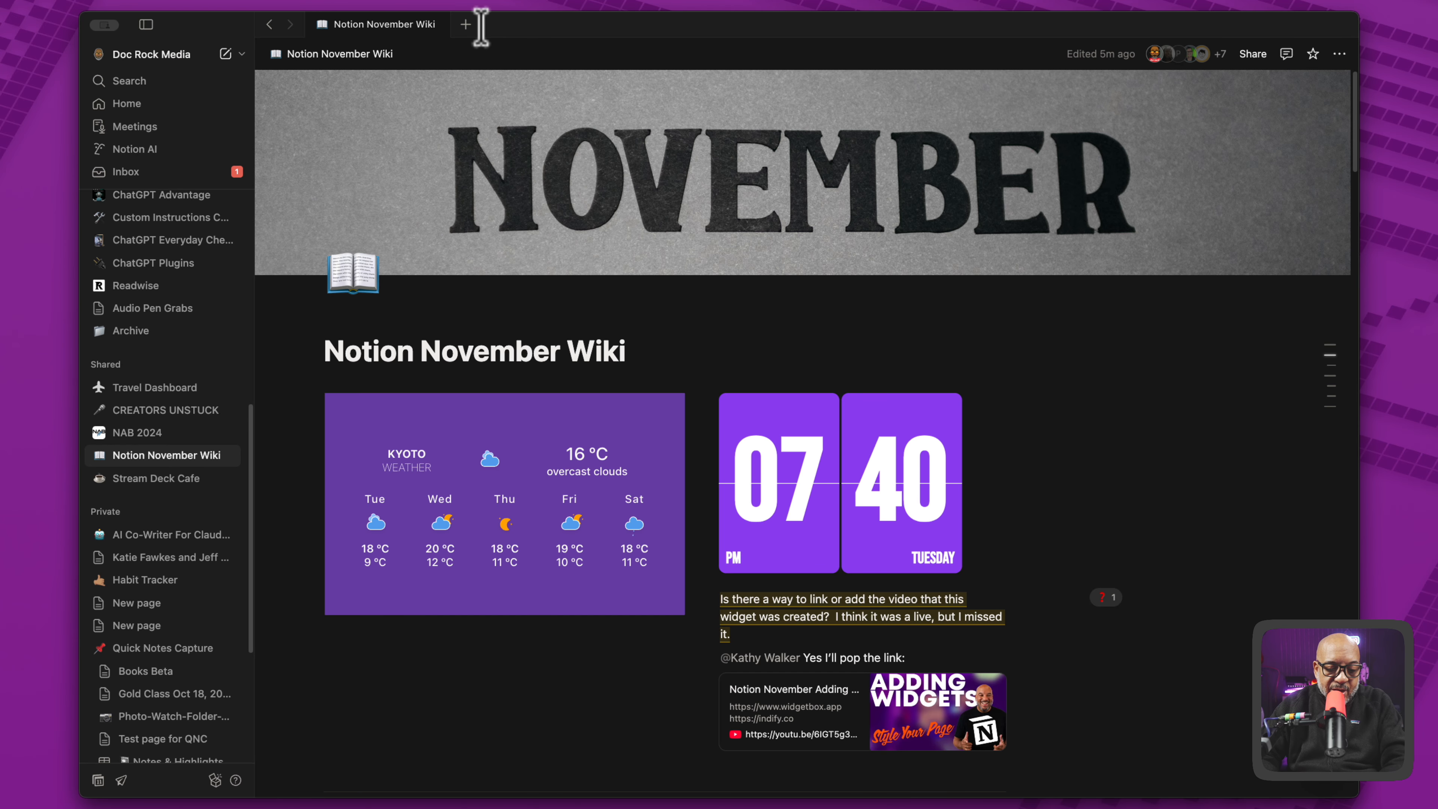
- Create a new private page titled "Live Studio Basics"
left_click(468, 25)
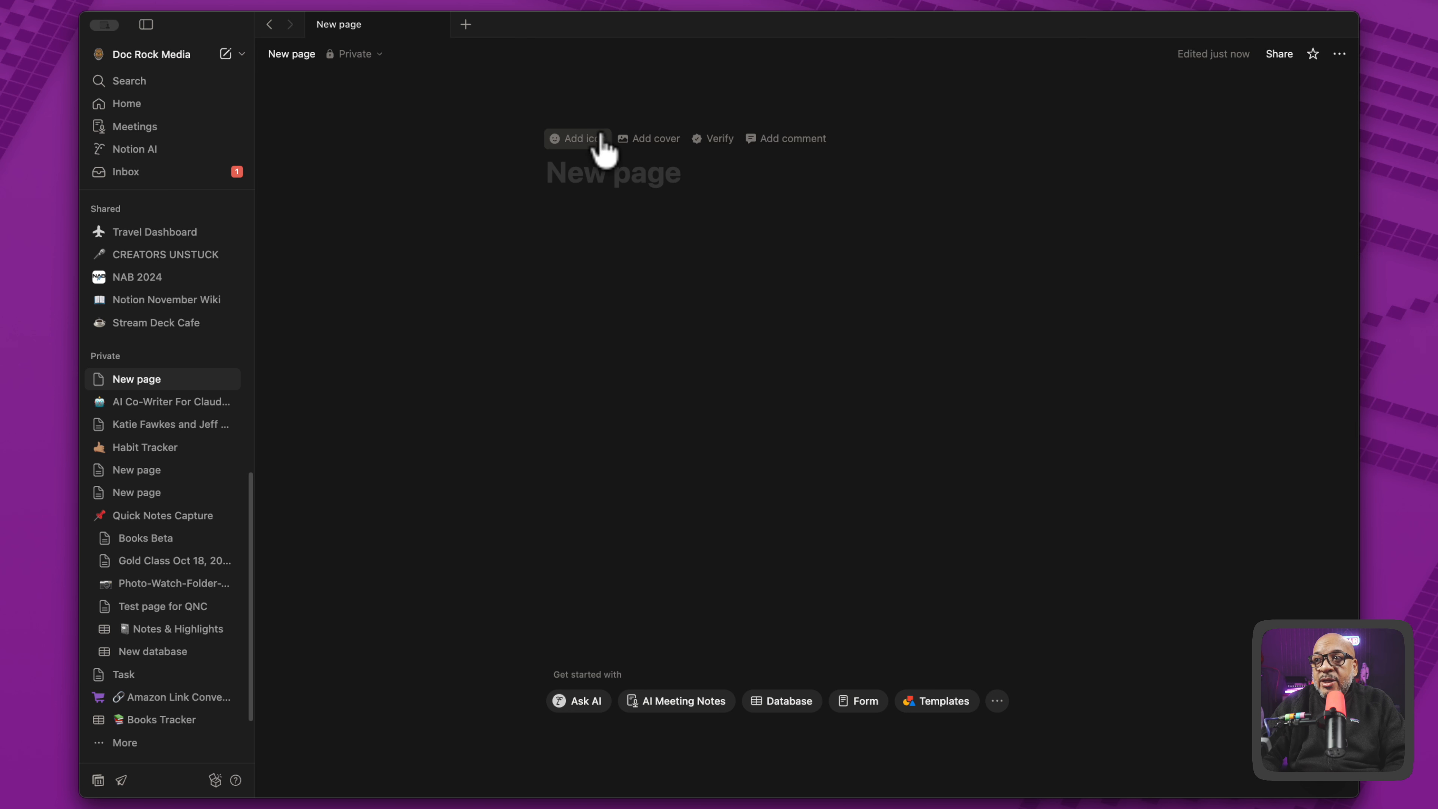
left_click(606, 170)
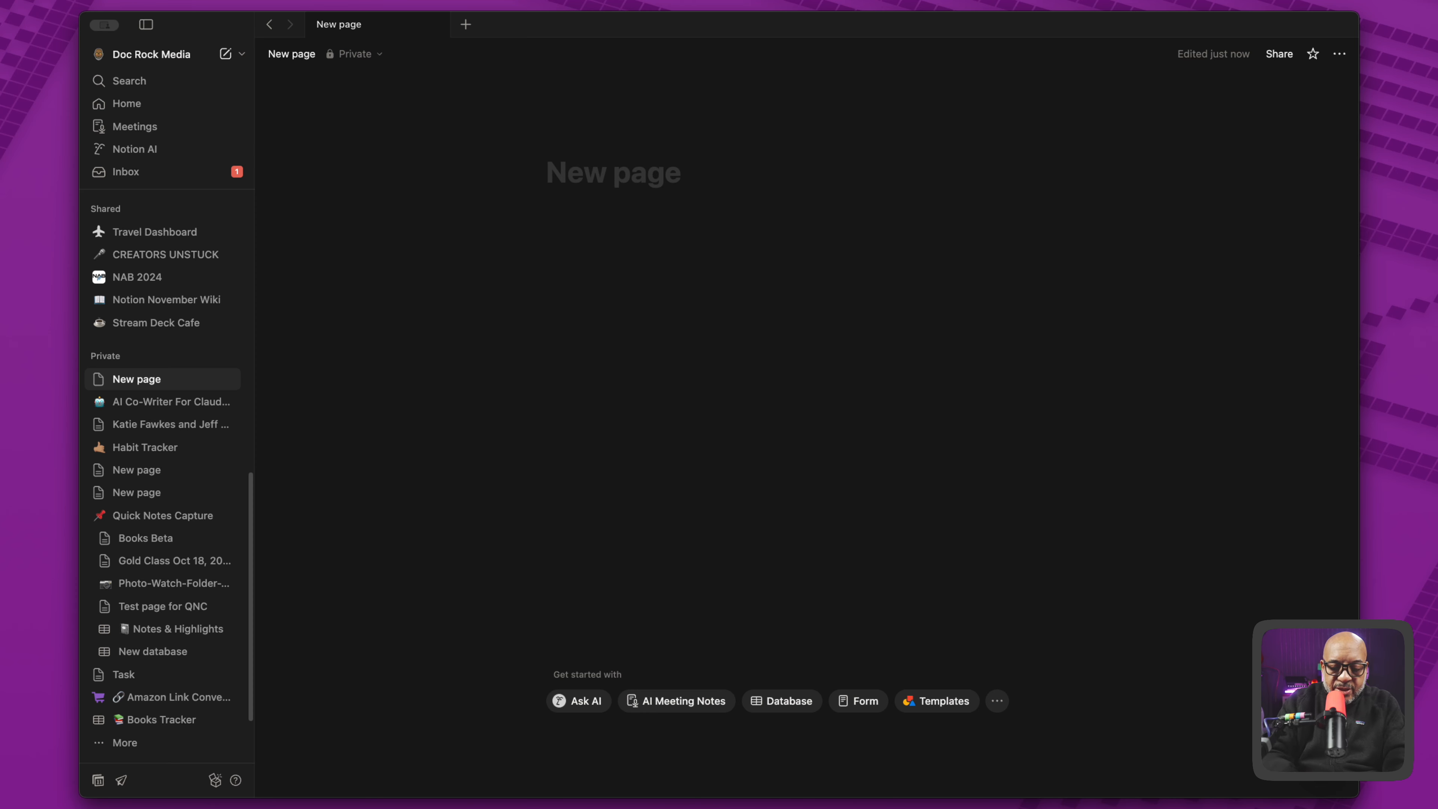
type("Live")
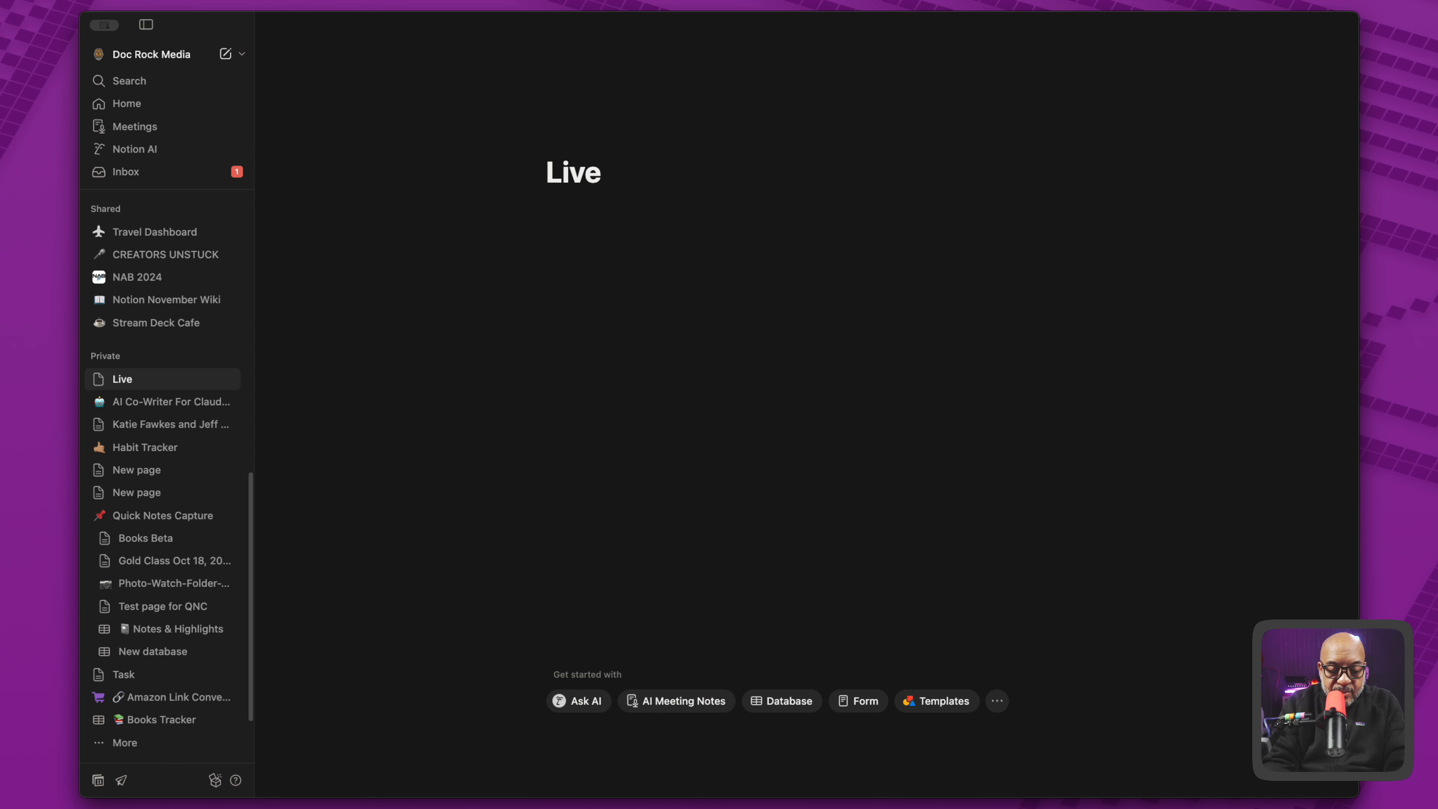
type(" Studio")
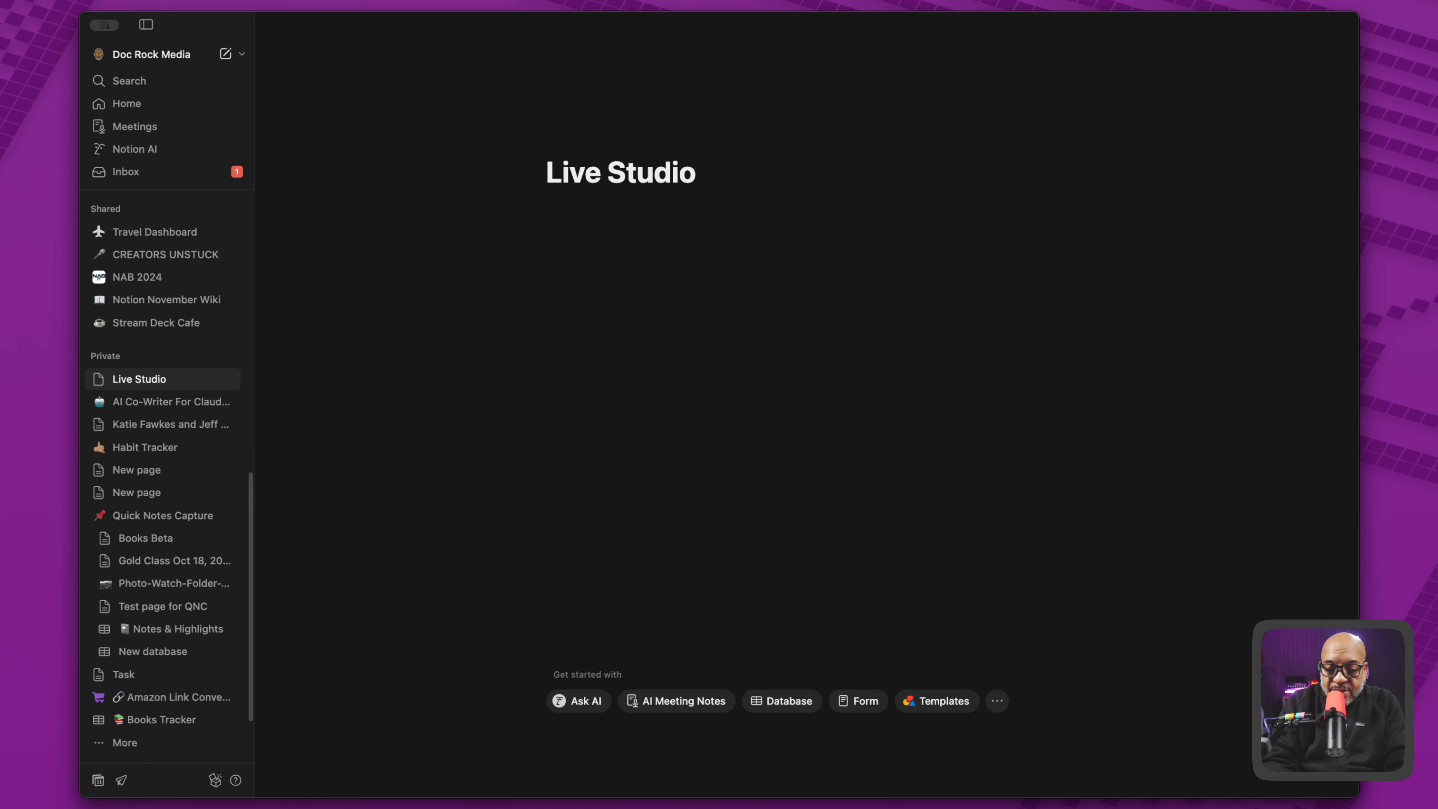
type(" BA")
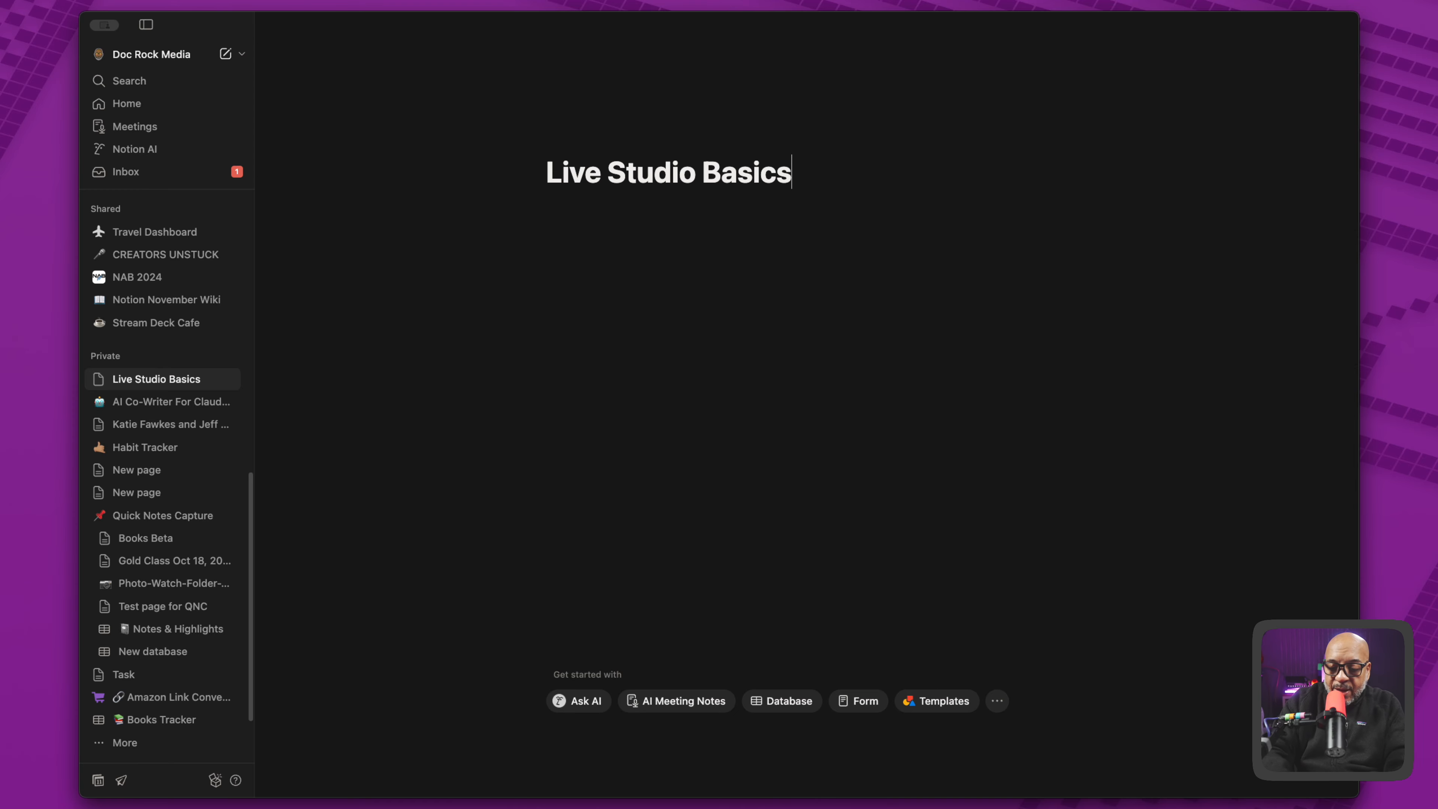
key("Return")
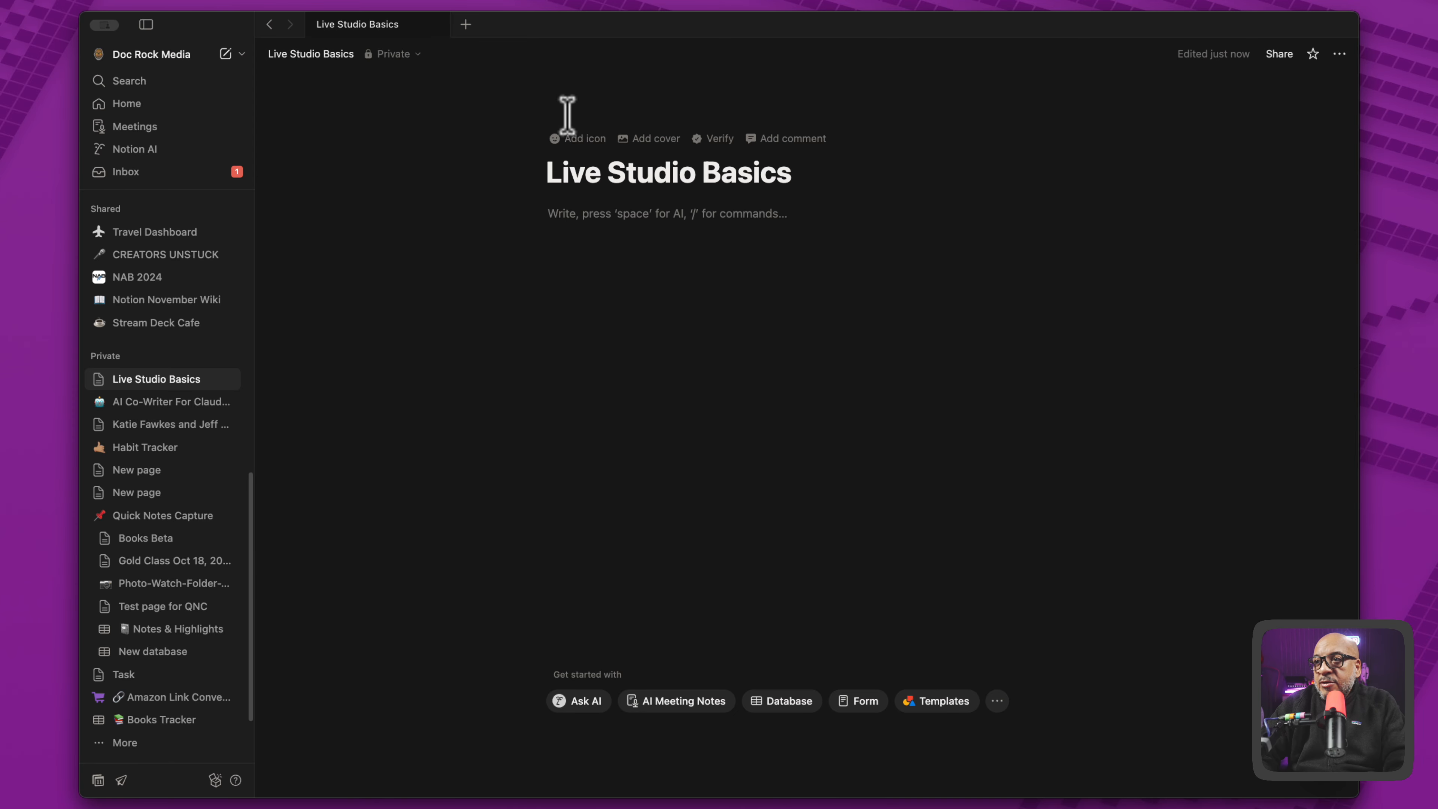
- Give the Live Studio Basics page the purple video camera icon, filtering the icon set by "came"
left_click(569, 139)
left_click(563, 156)
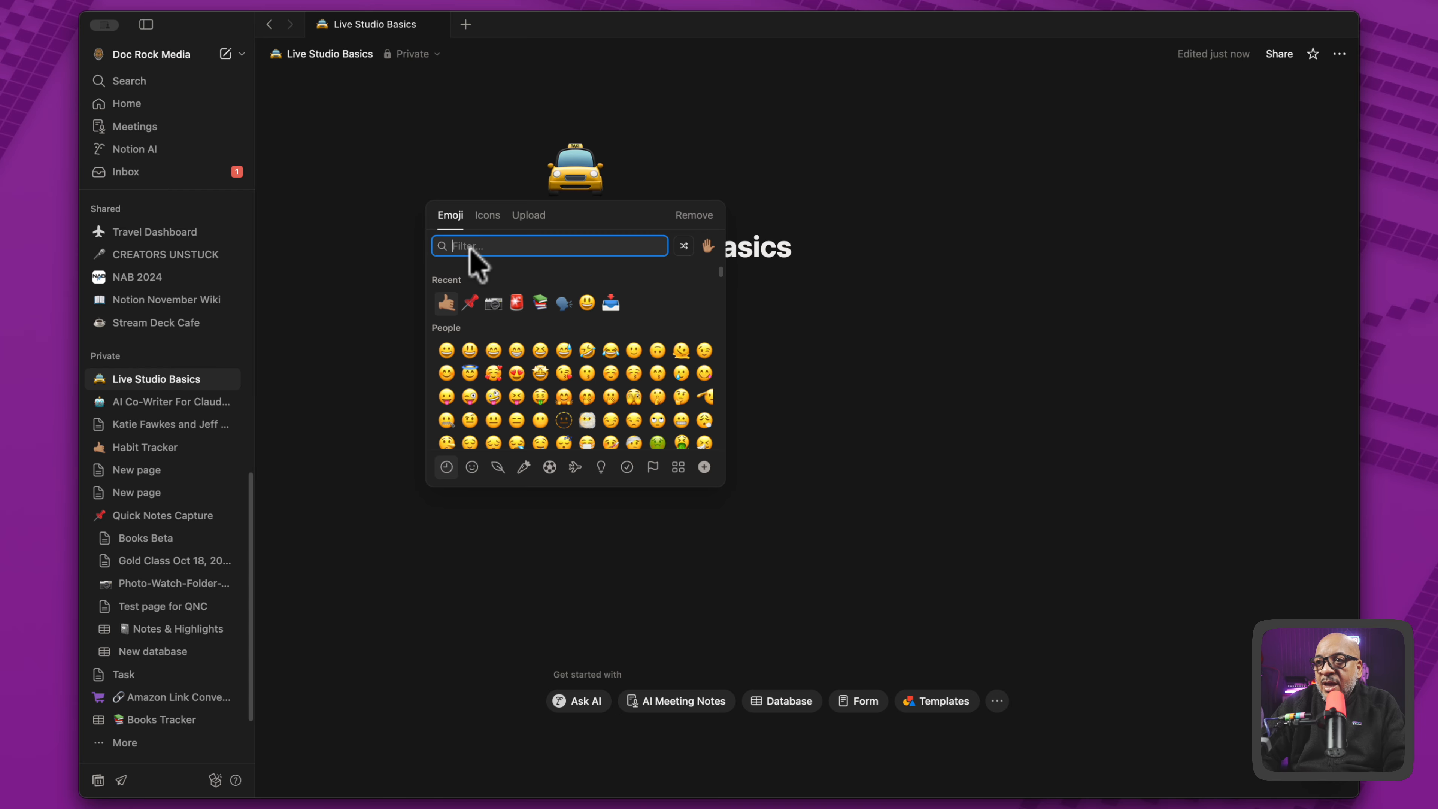
left_click(481, 245)
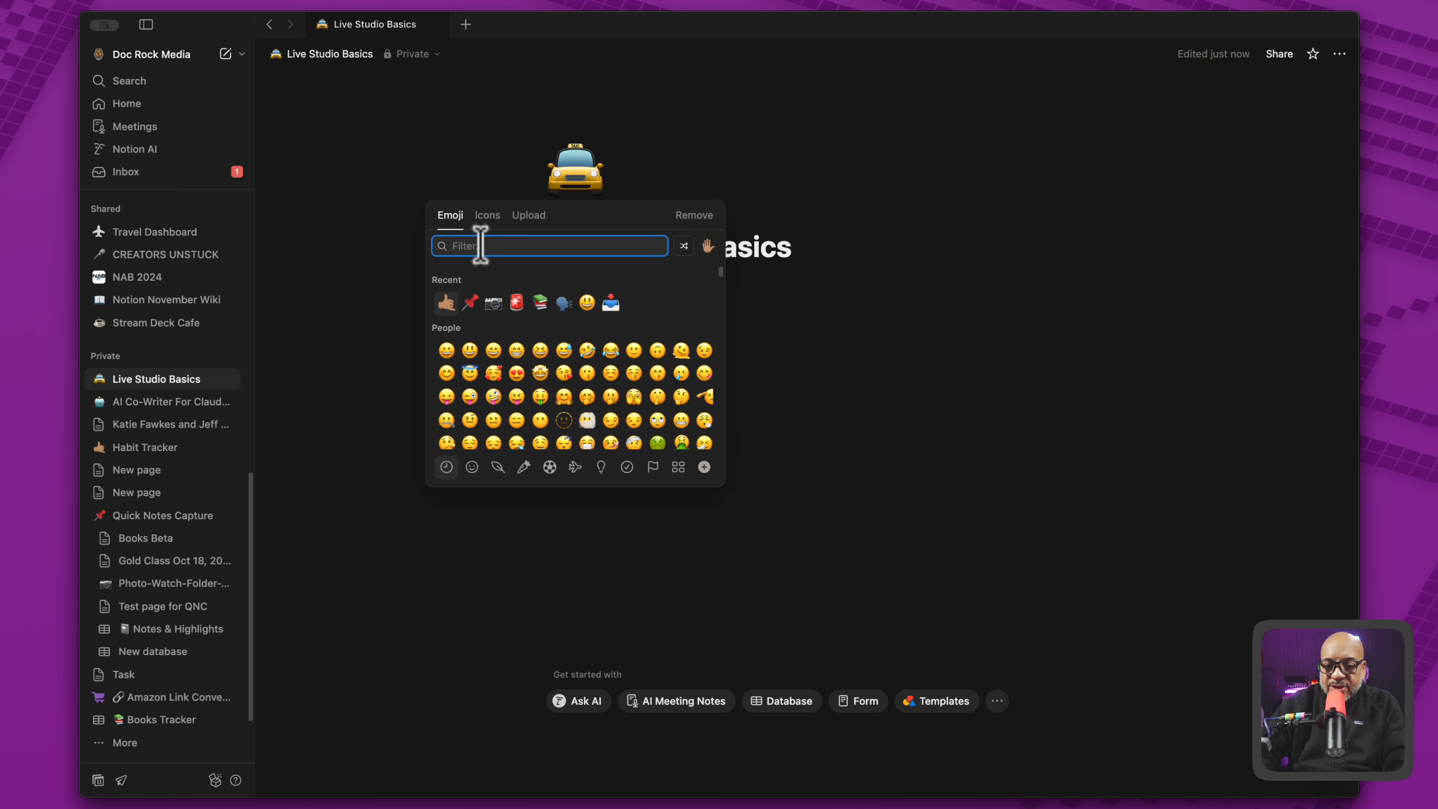
type("came")
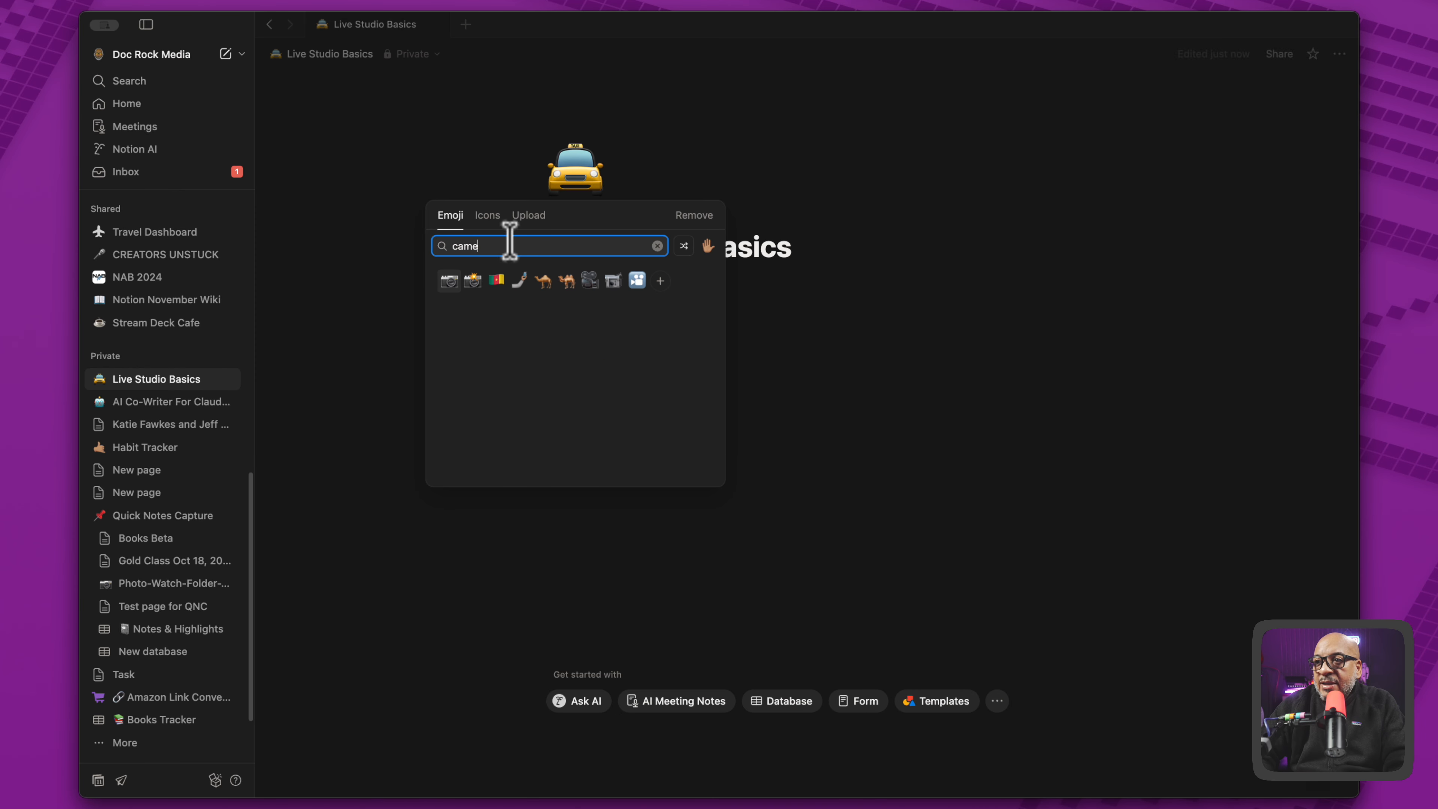
left_click(487, 215)
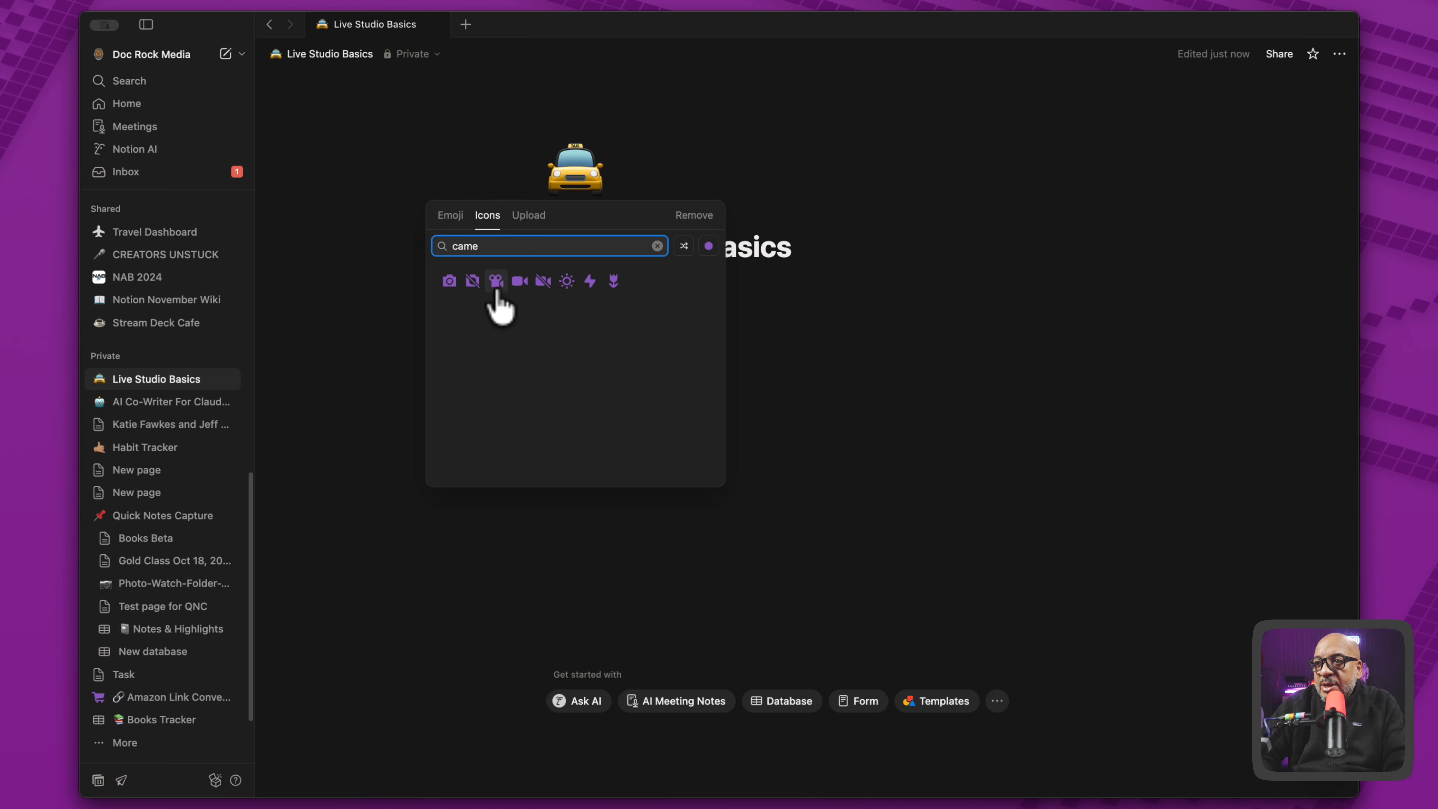
left_click(518, 282)
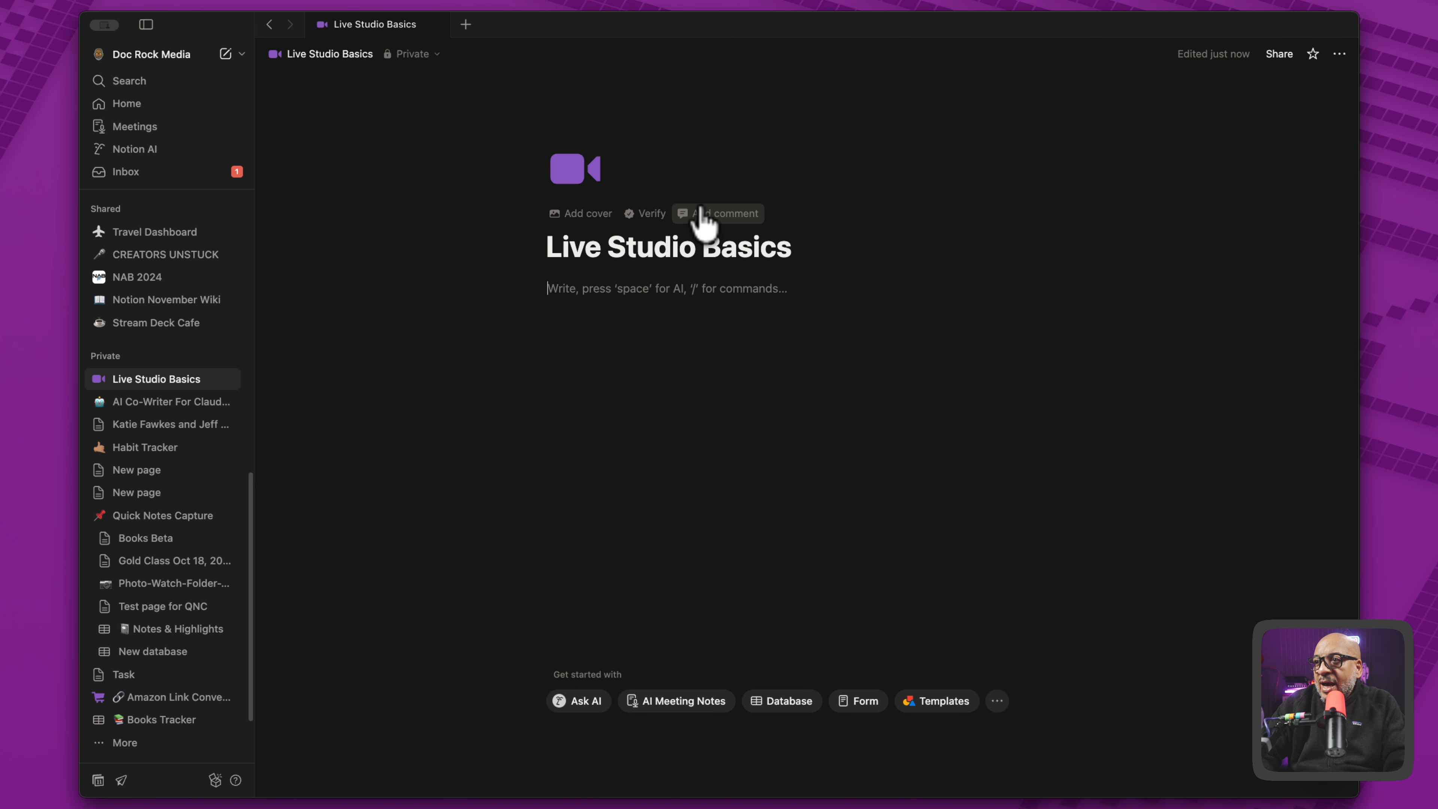
- Add a page cover using the close-up headphones photo on a teal background from an Unsplash search for "live studio"
left_click(592, 214)
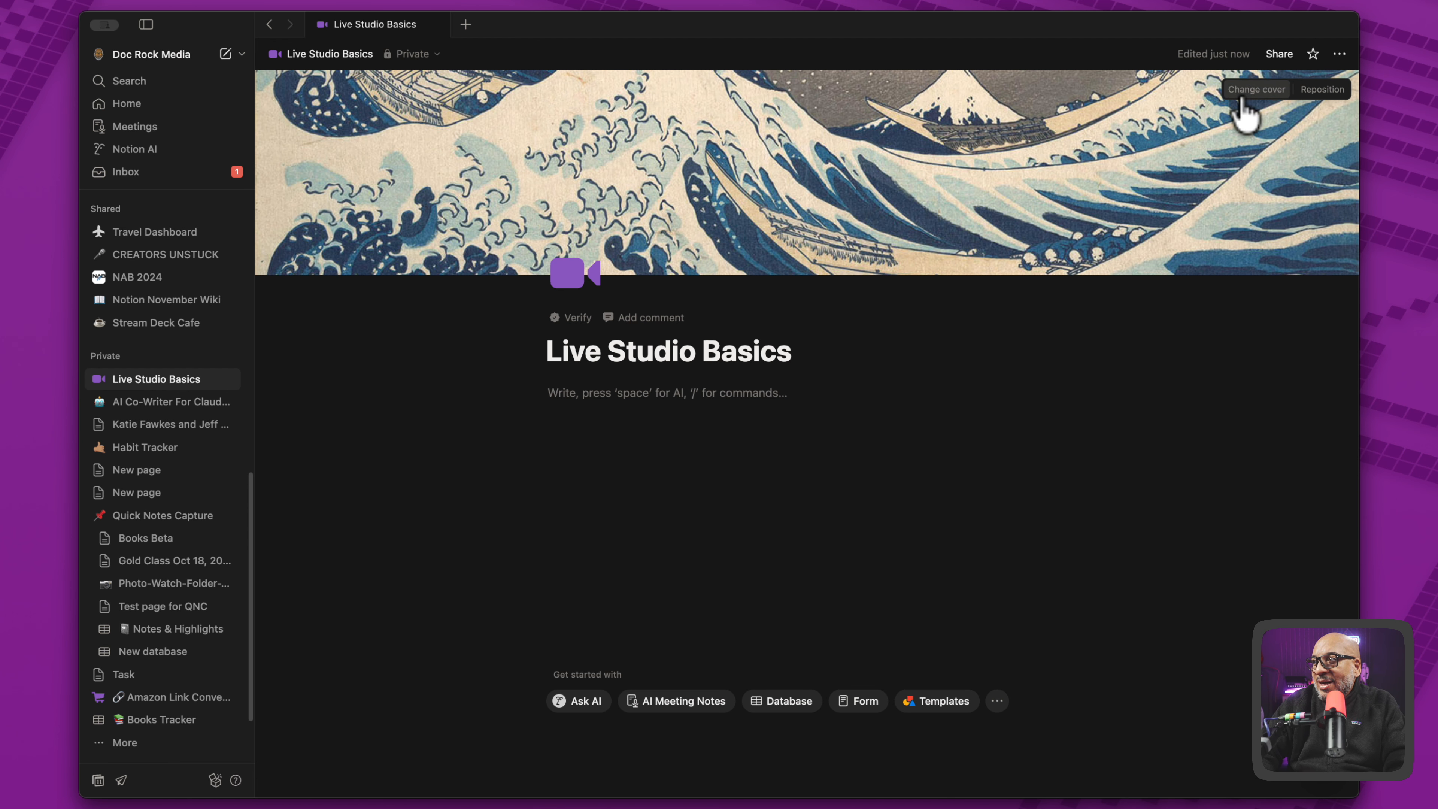
left_click(1256, 89)
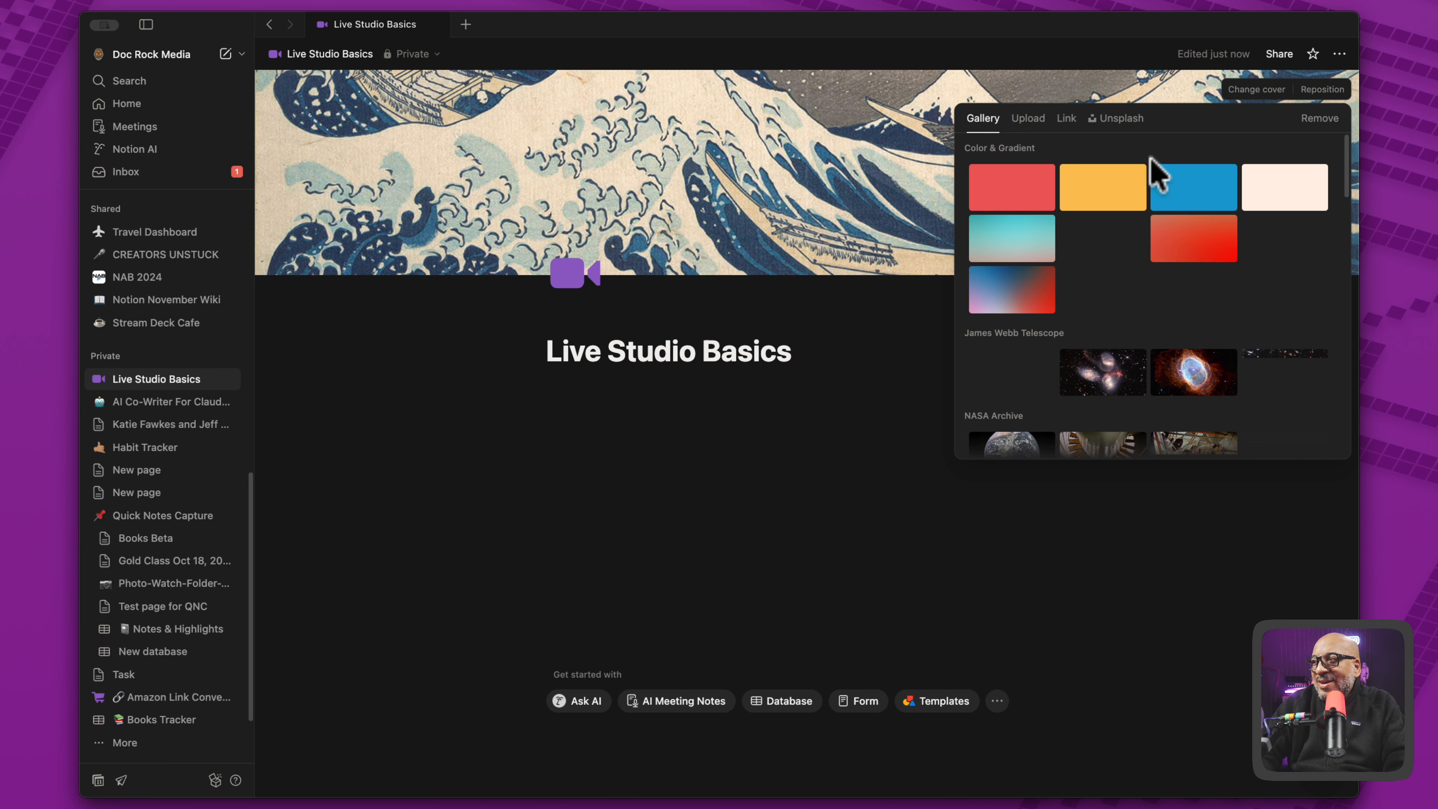
left_click(1114, 119)
left_click(1068, 154)
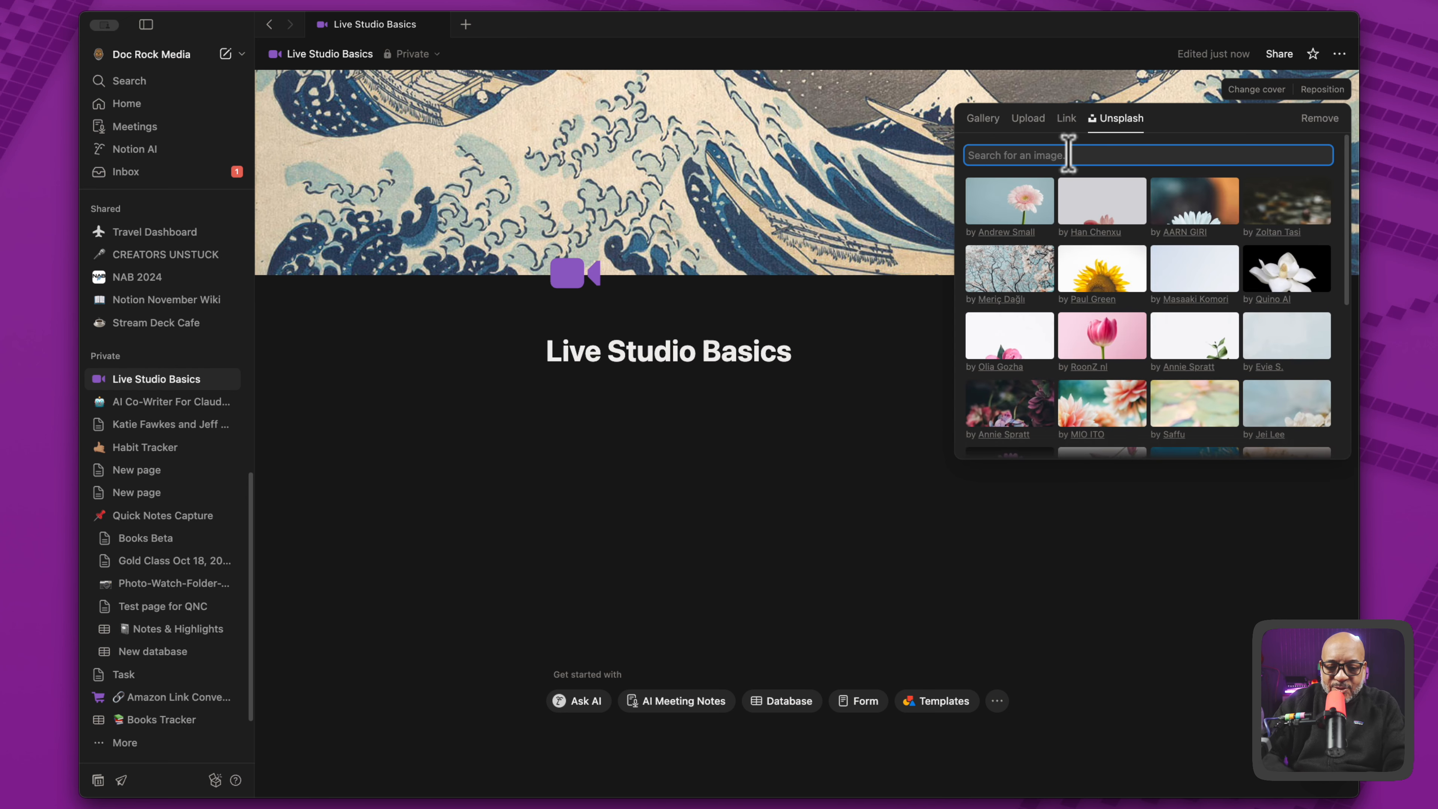
type("live studio")
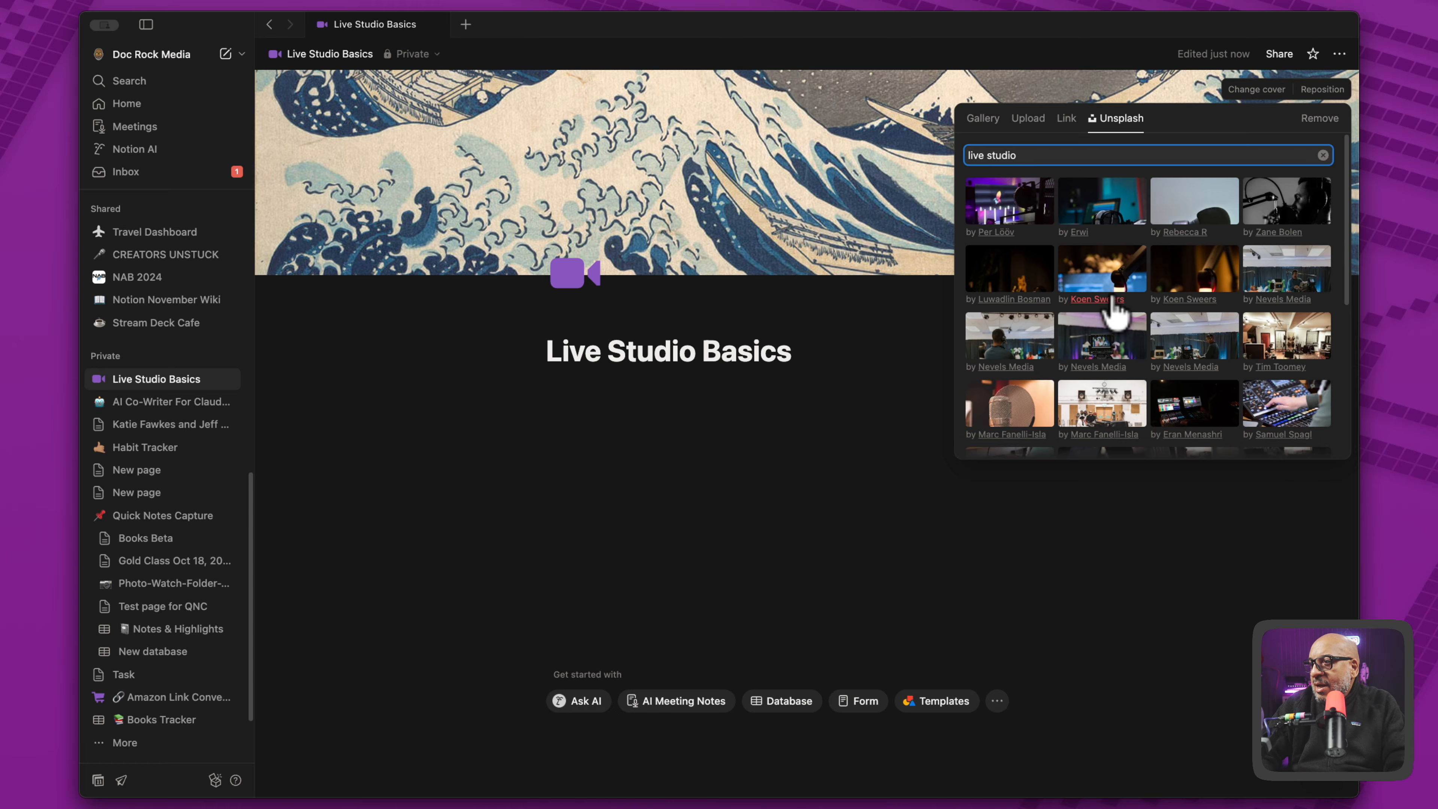
scroll(1132, 340, "down", 2)
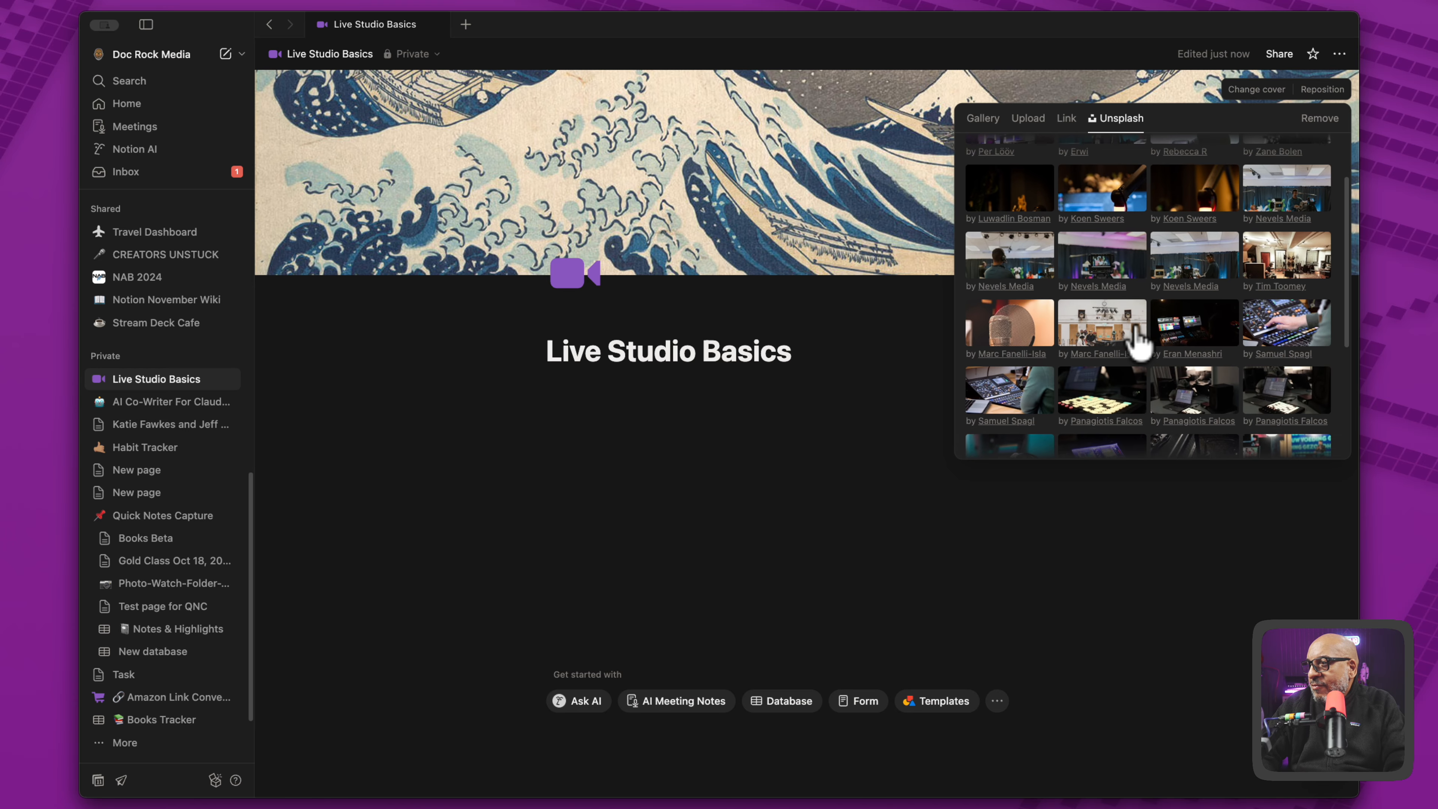
scroll(1135, 343, "down", 2)
scroll(1131, 352, "down", 1)
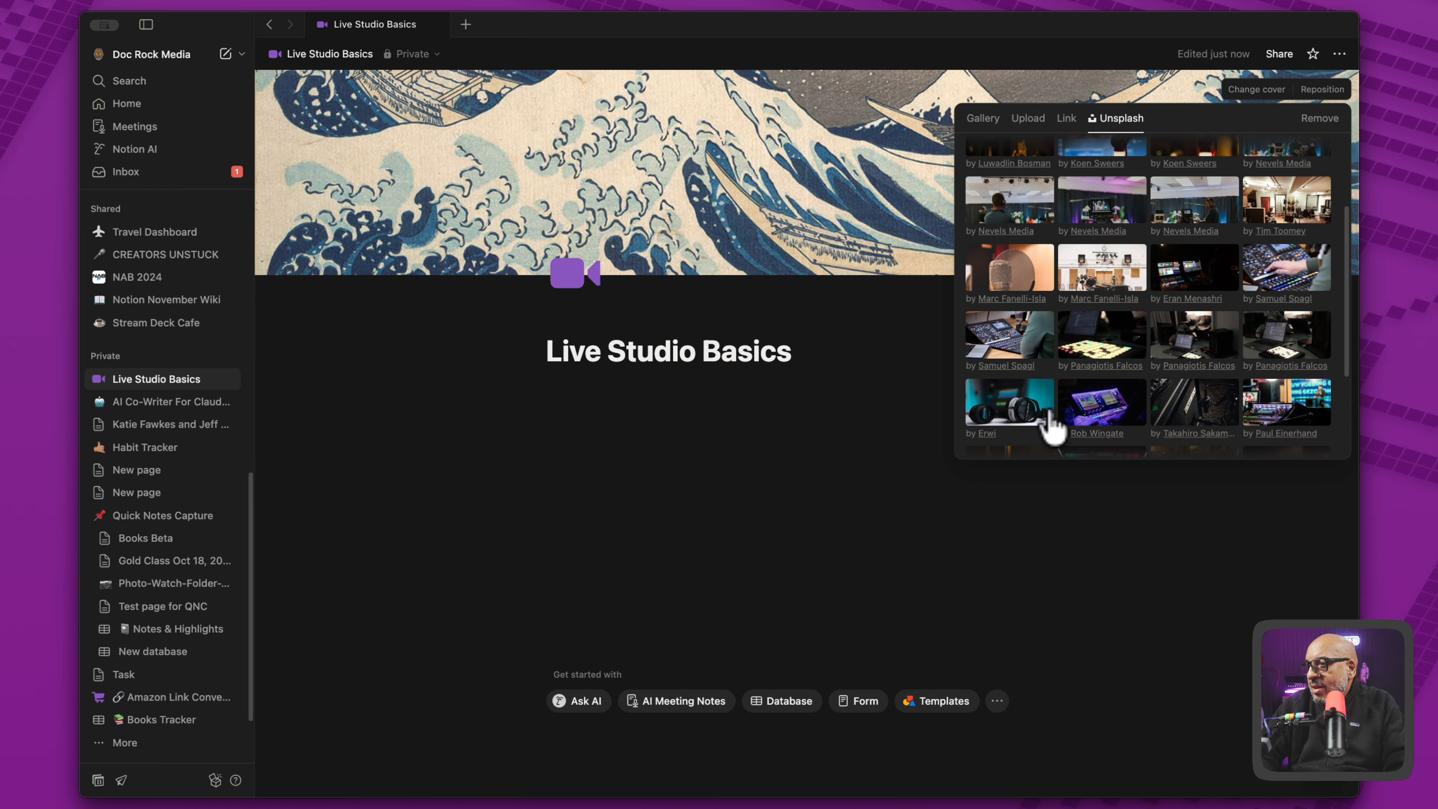
left_click(1017, 417)
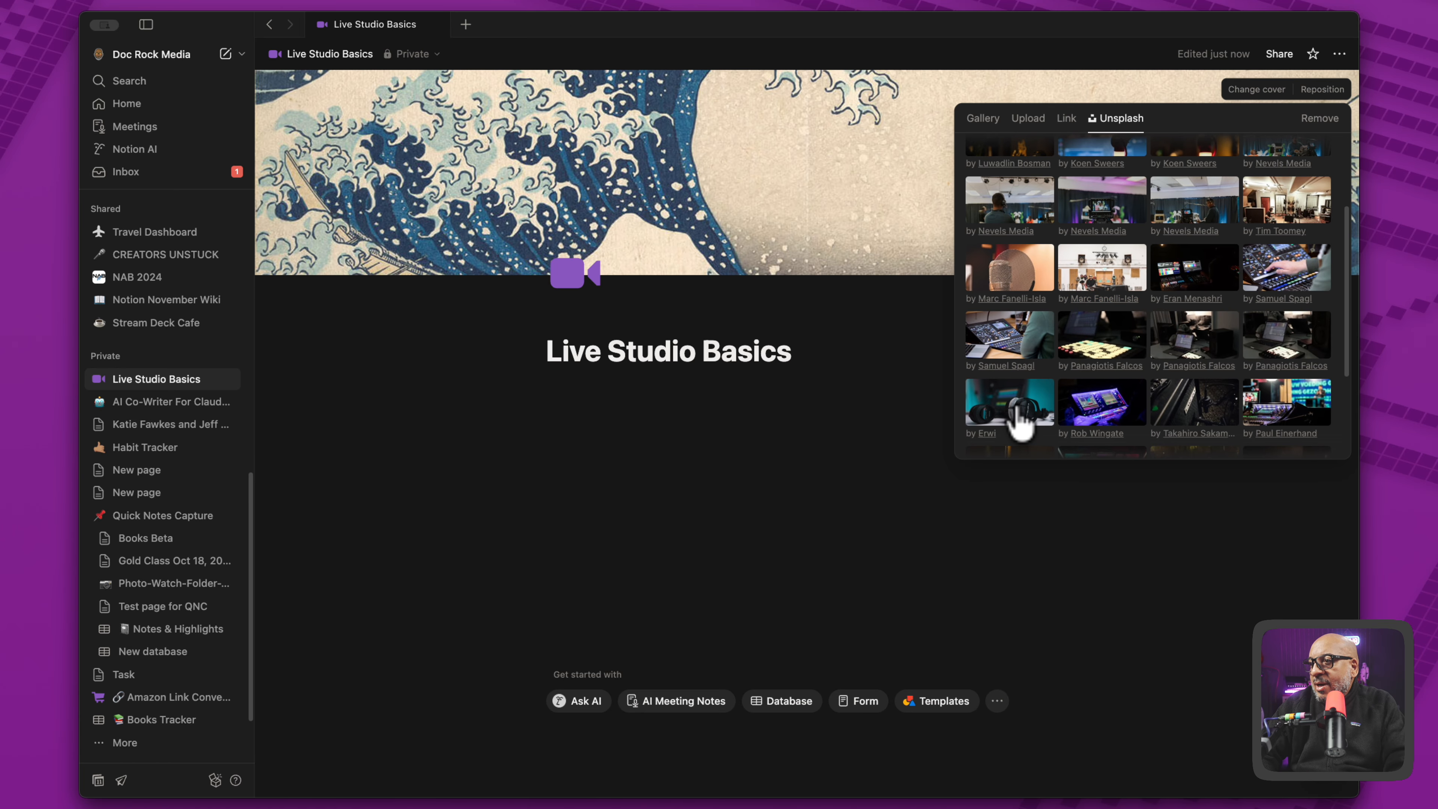
left_click(875, 276)
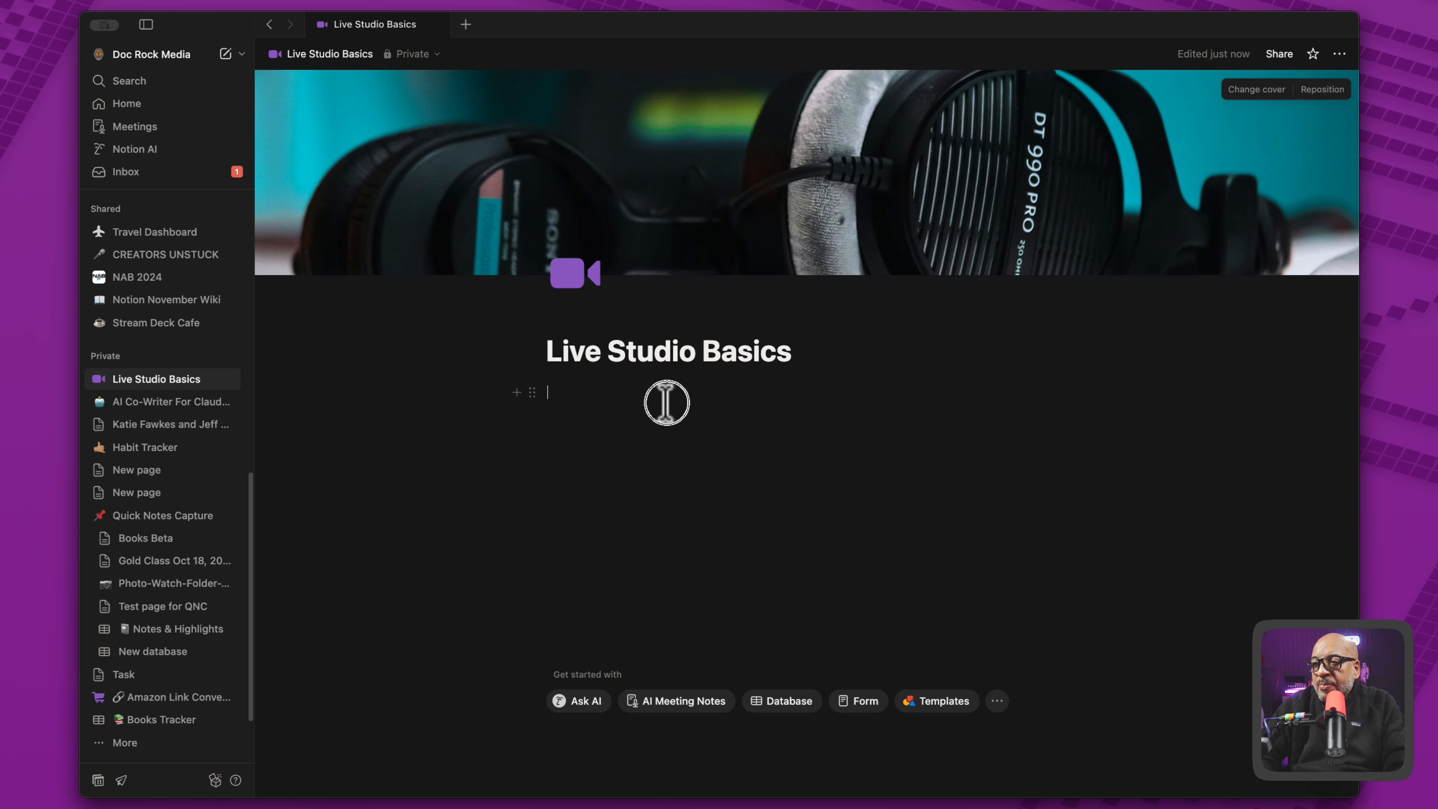
- Insert a subpage titled "Video" in the body of Live Studio Basics and return to the parent page
left_click(622, 422)
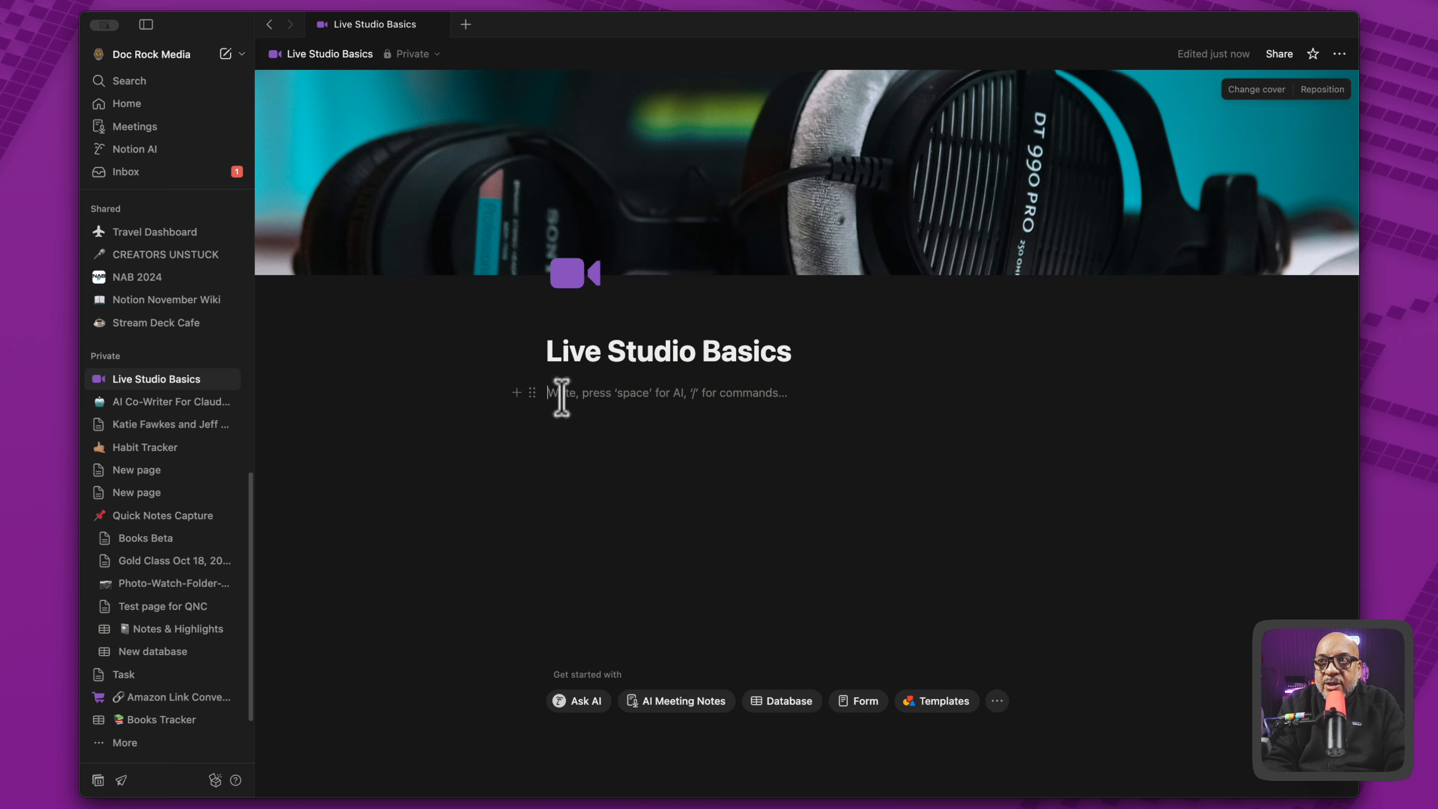
type("/")
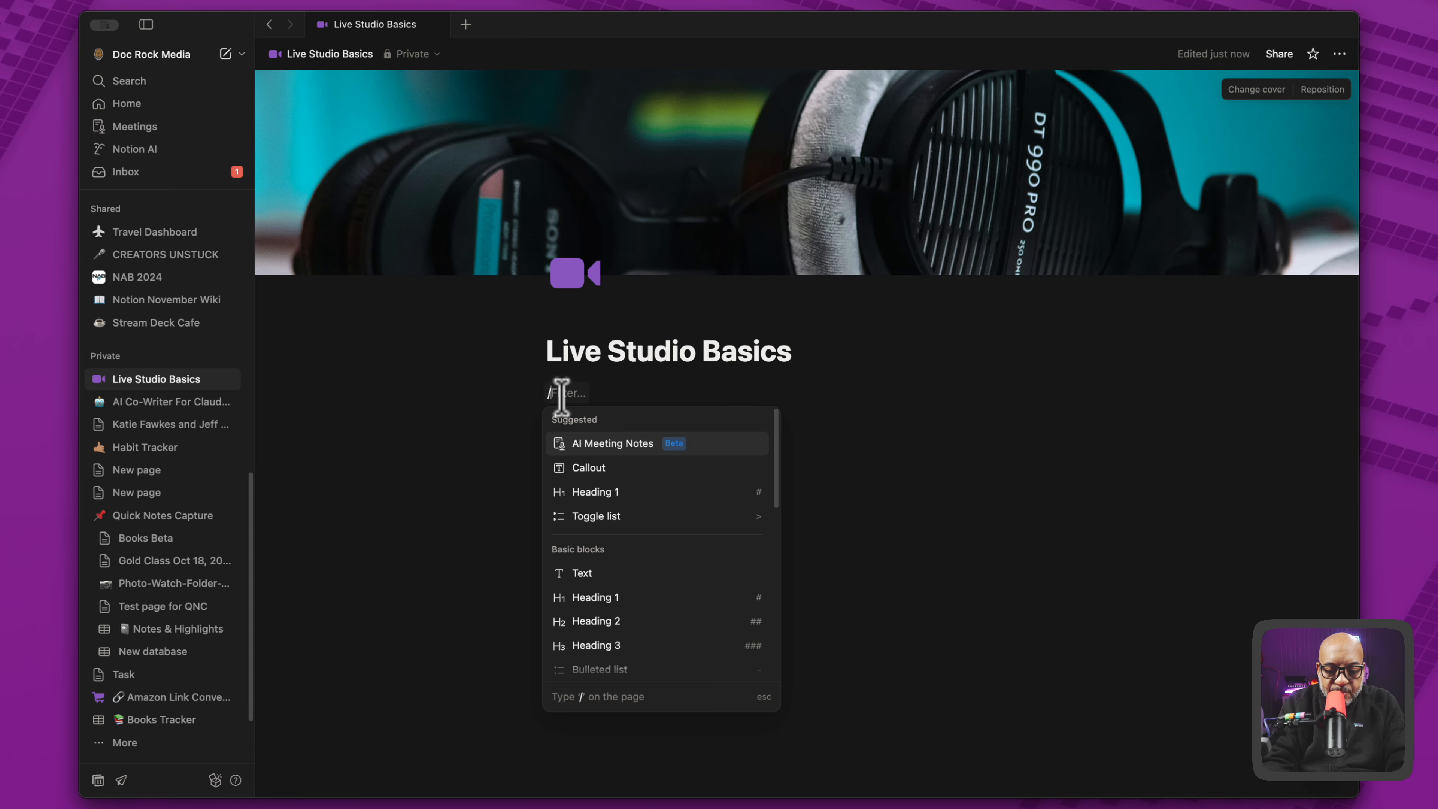
type("page")
key("Return")
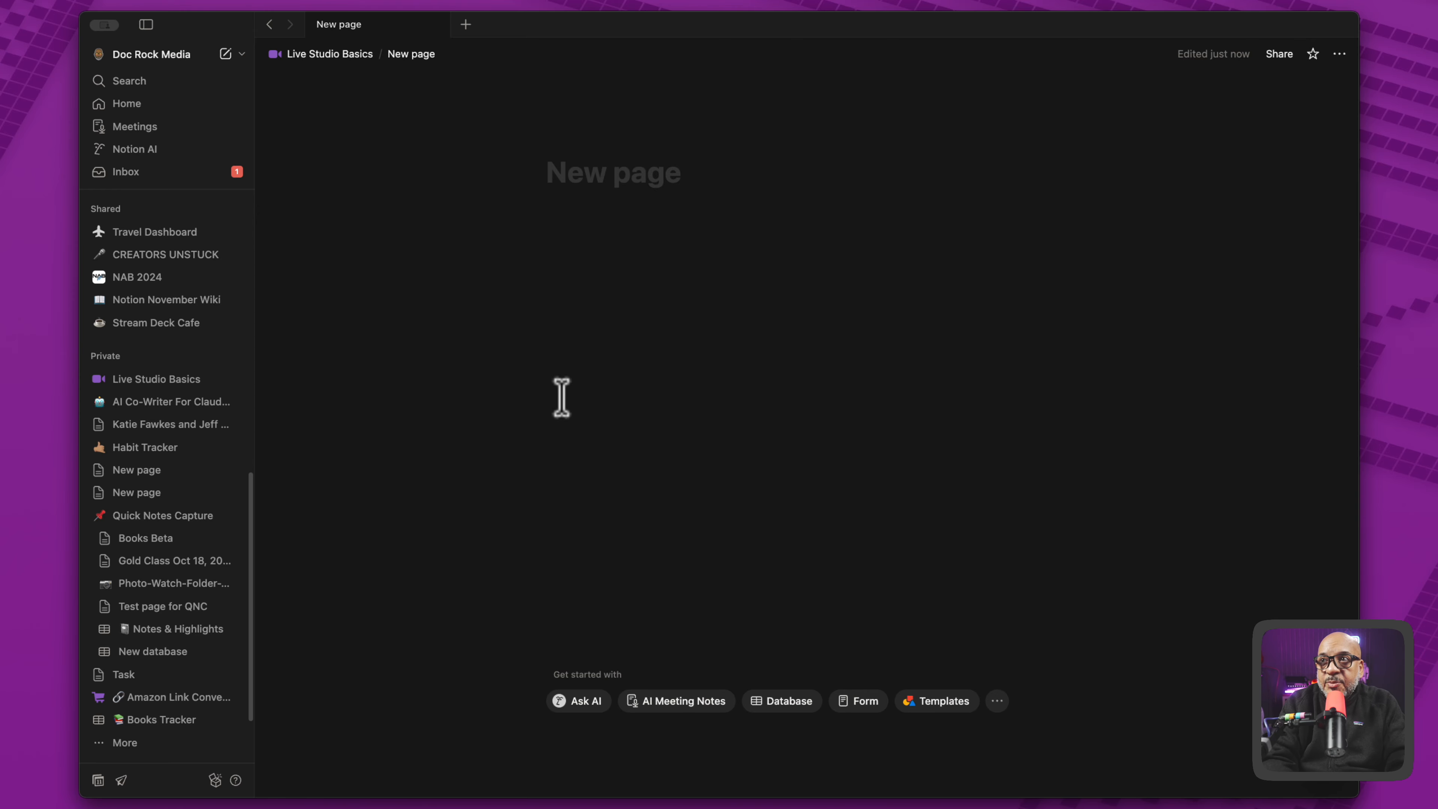
type("V")
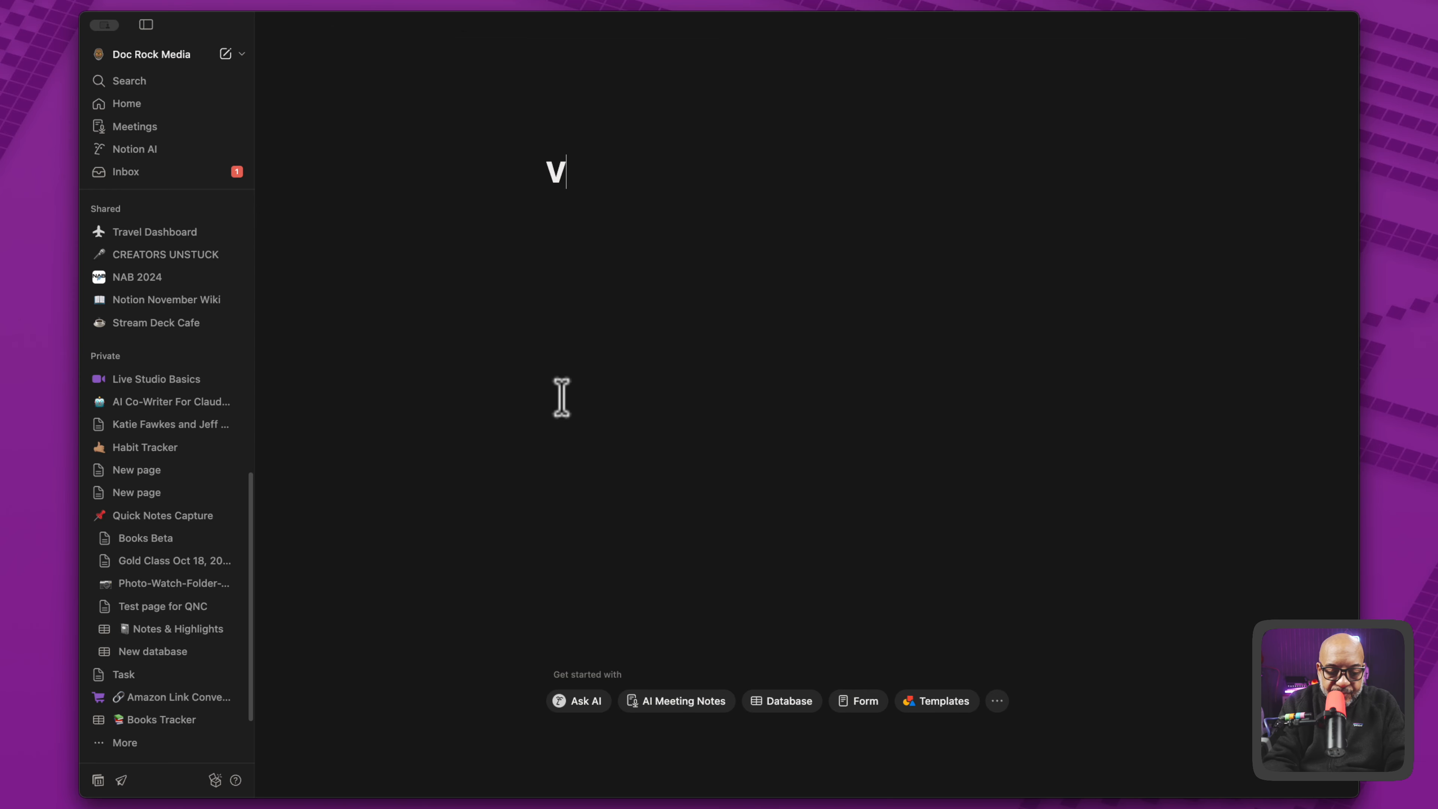
type("ideo")
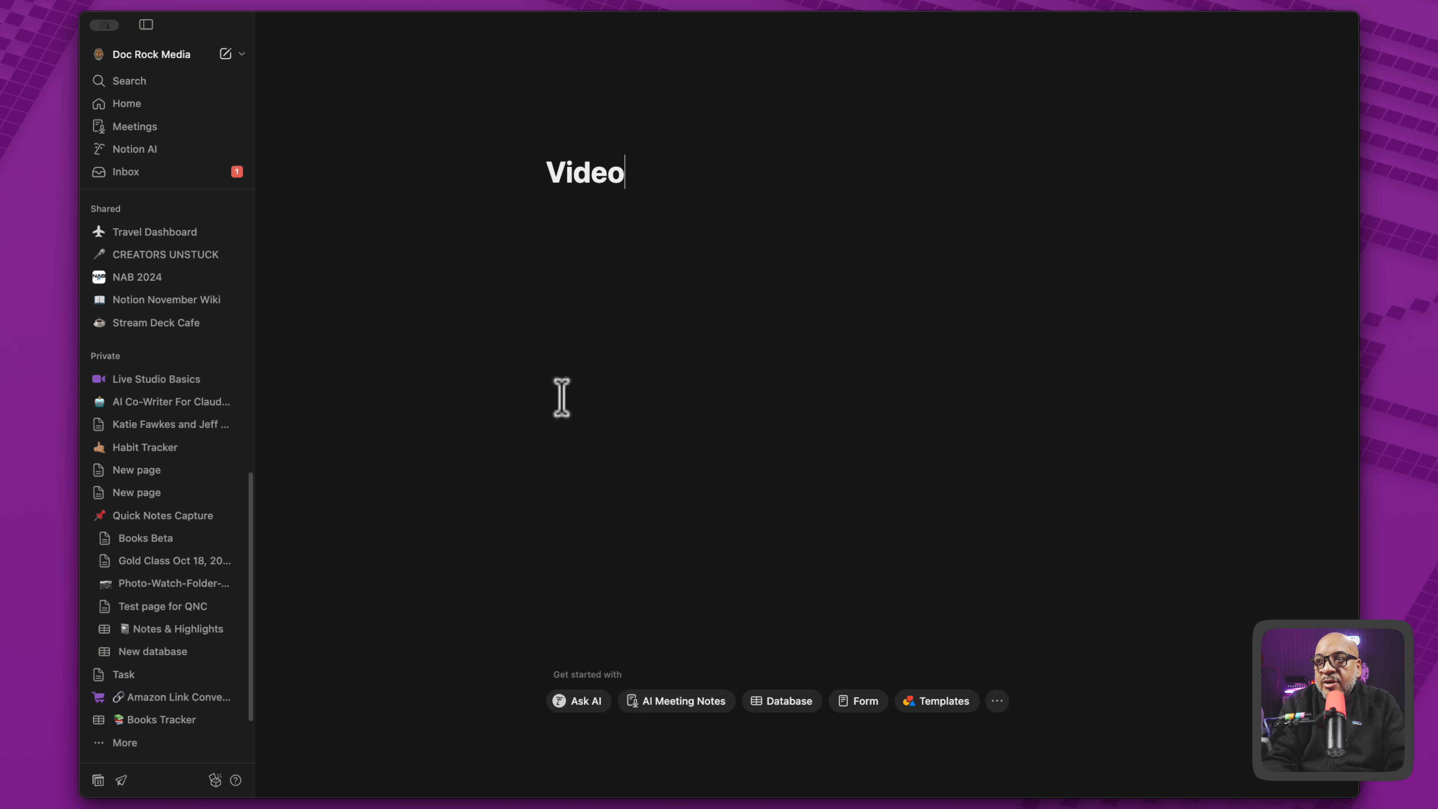
key("Return")
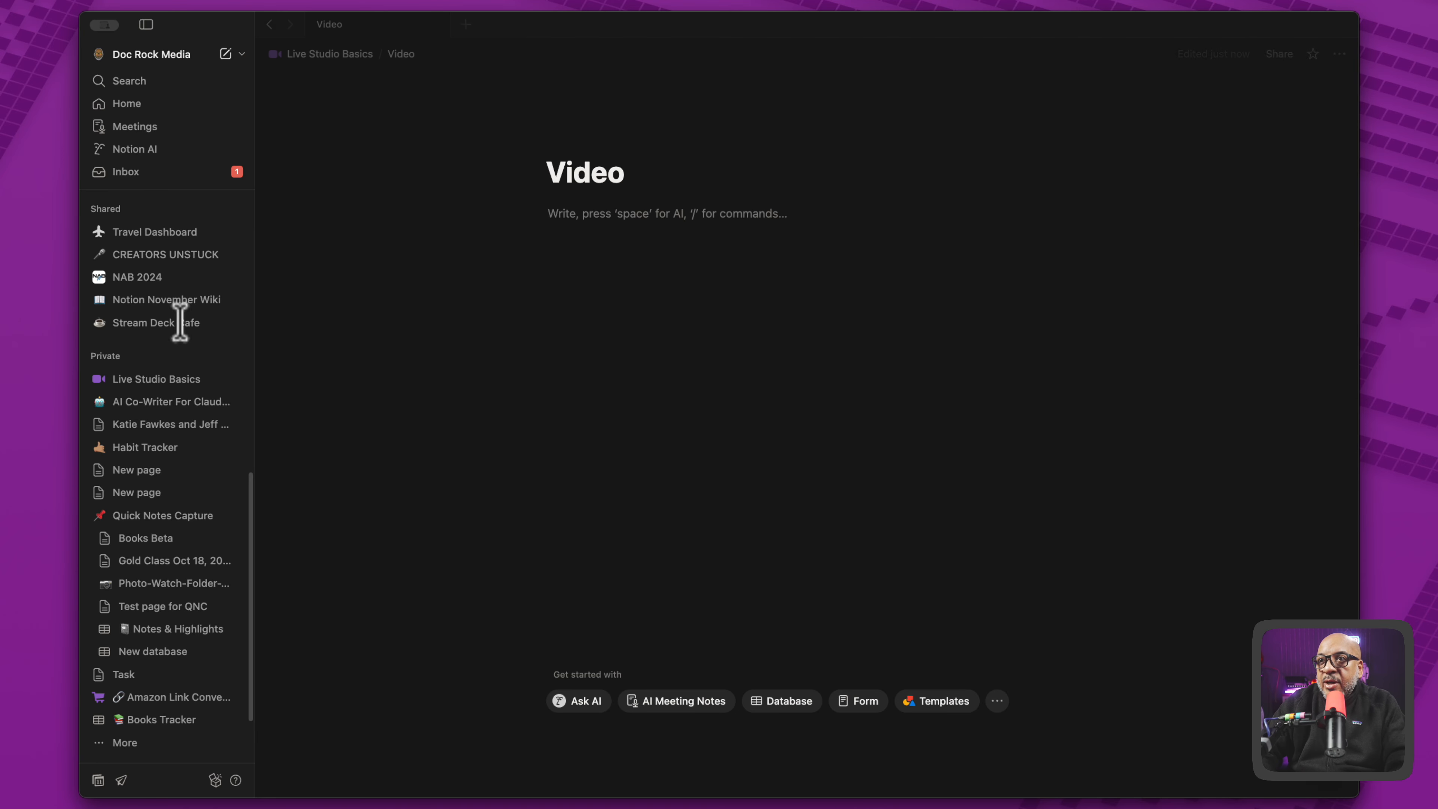
left_click(330, 55)
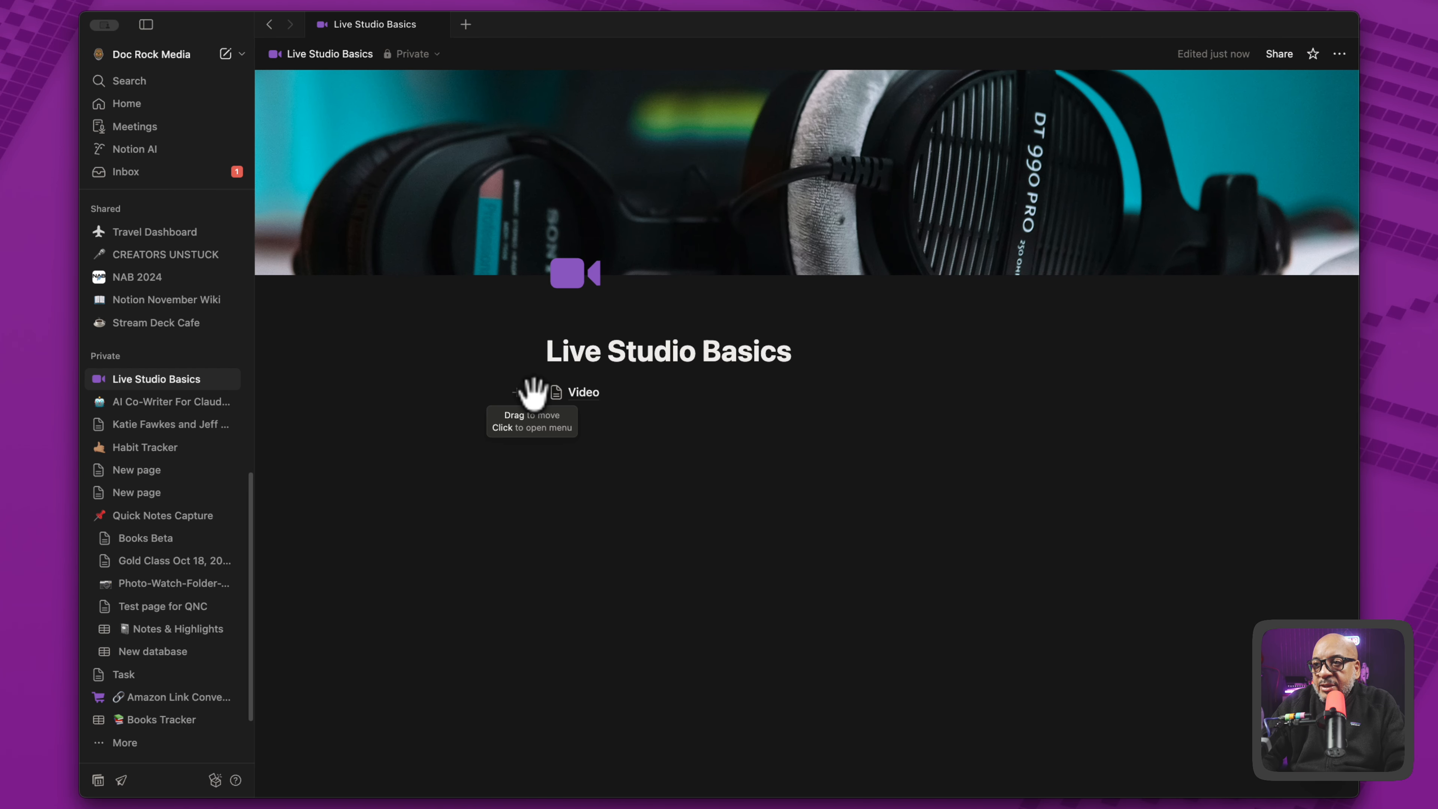
- Duplicate the Video subpage three times on the Live Studio Basics page
left_click(532, 392)
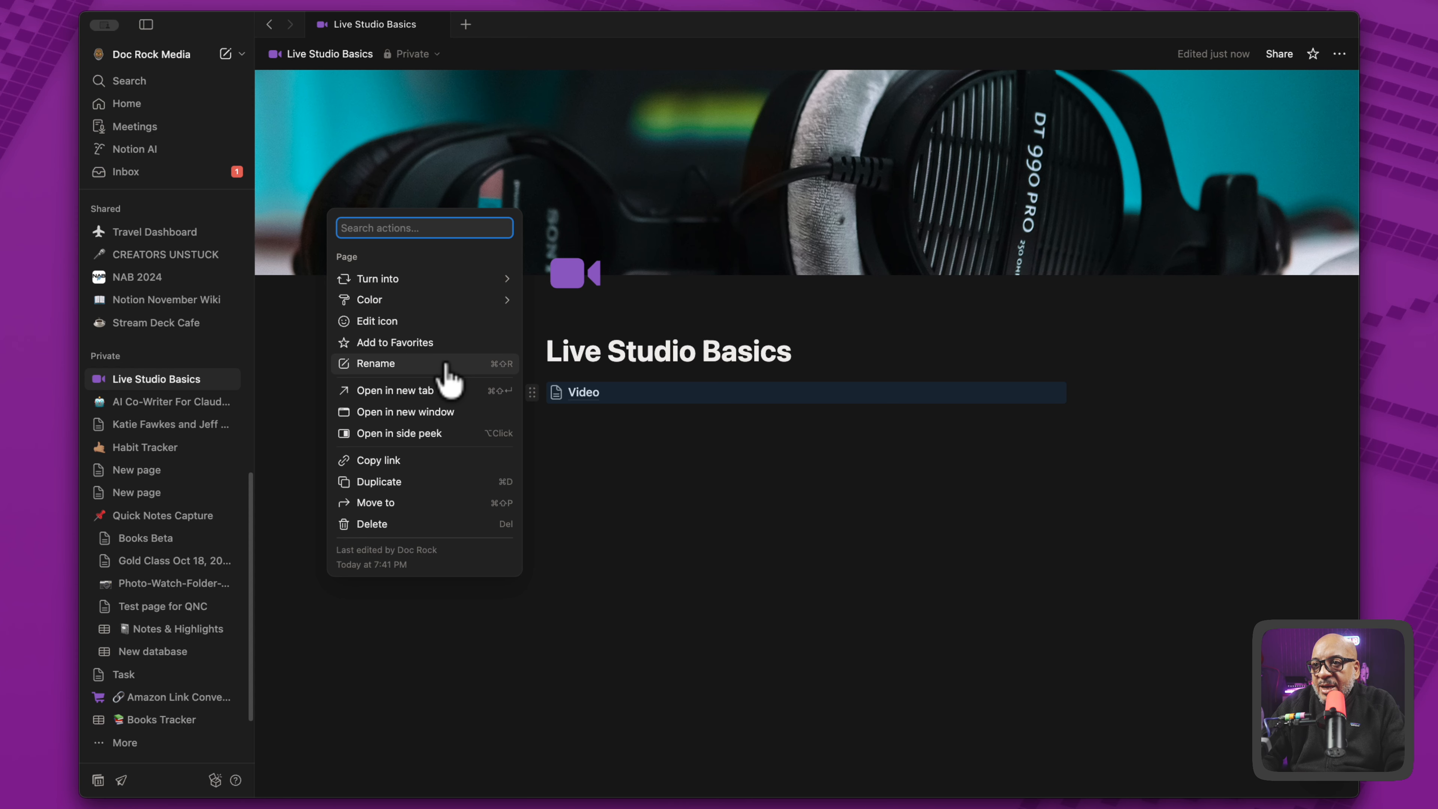
left_click(426, 480)
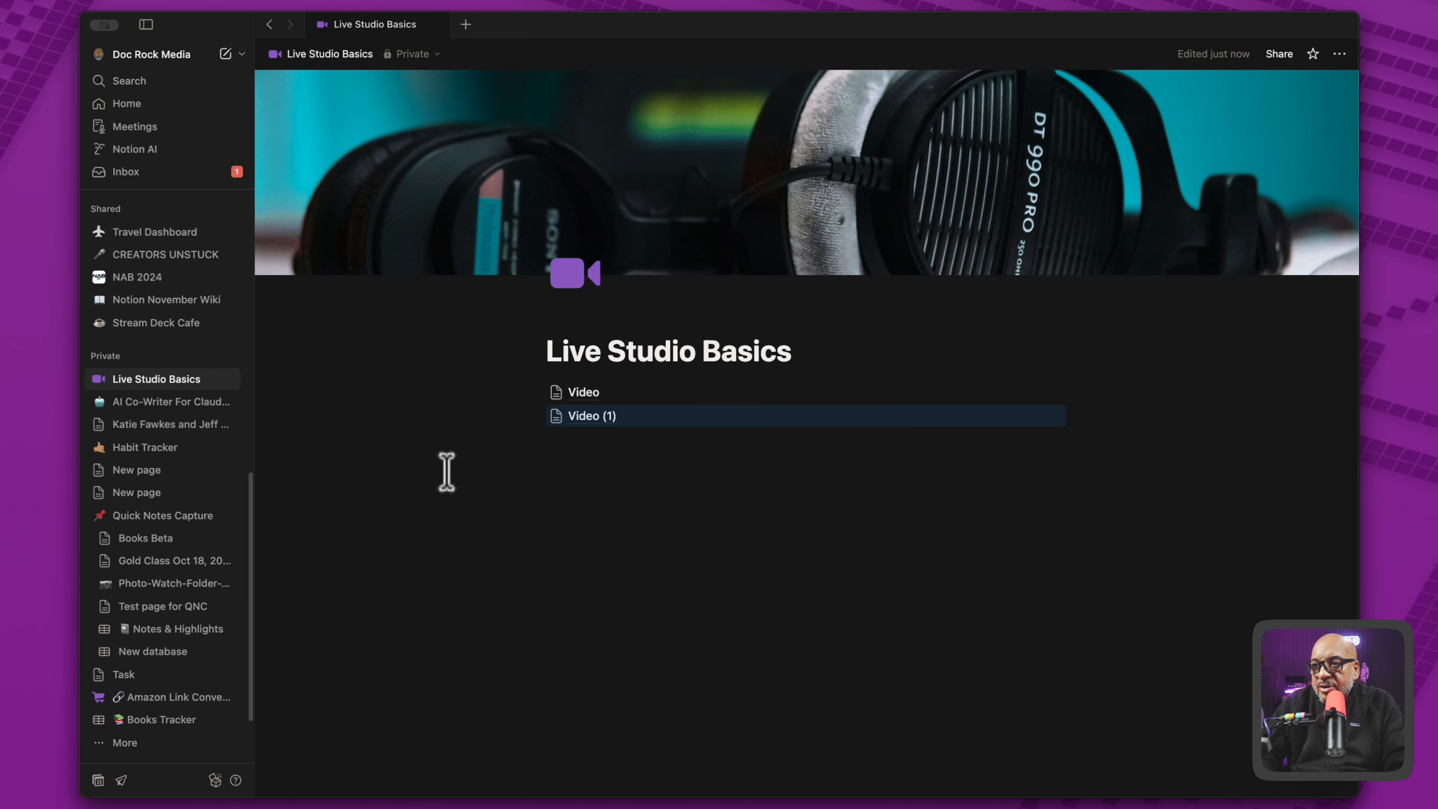
key("super+d")
key("super+d")
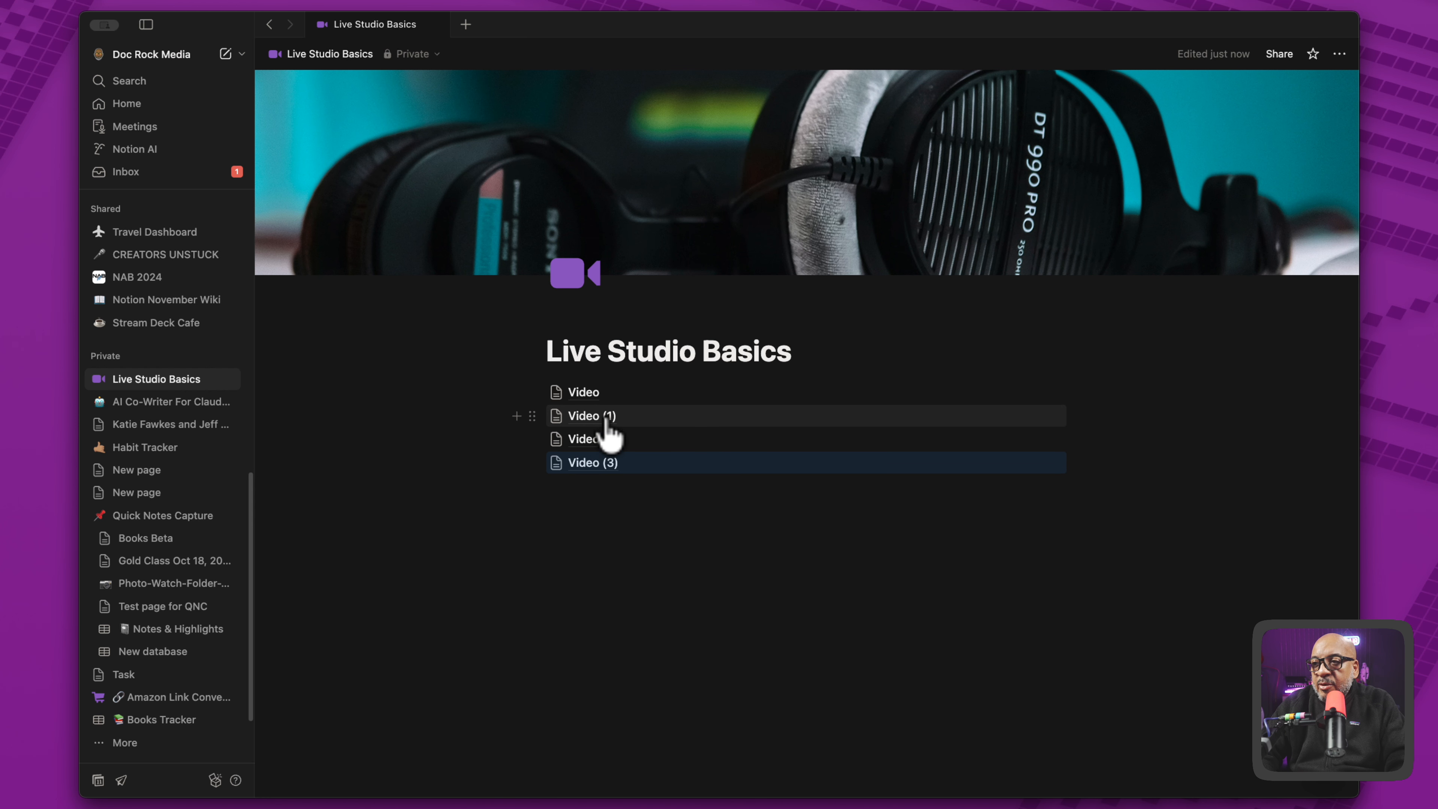
- Rename the Video (1) subpage to "Audio" and return to Live Studio Basics
left_click(588, 415)
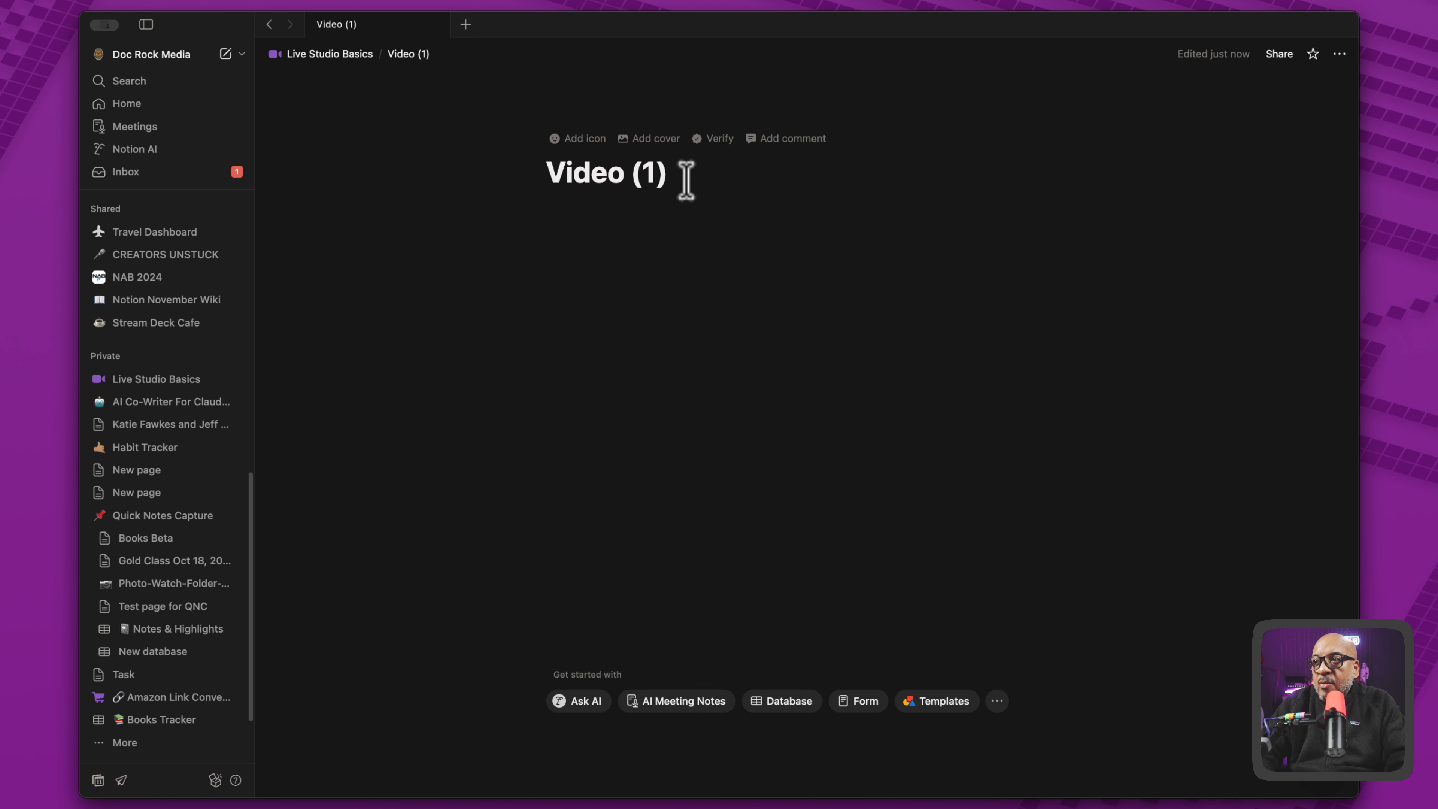
left_click(670, 172)
left_click_drag(671, 173, 520, 169)
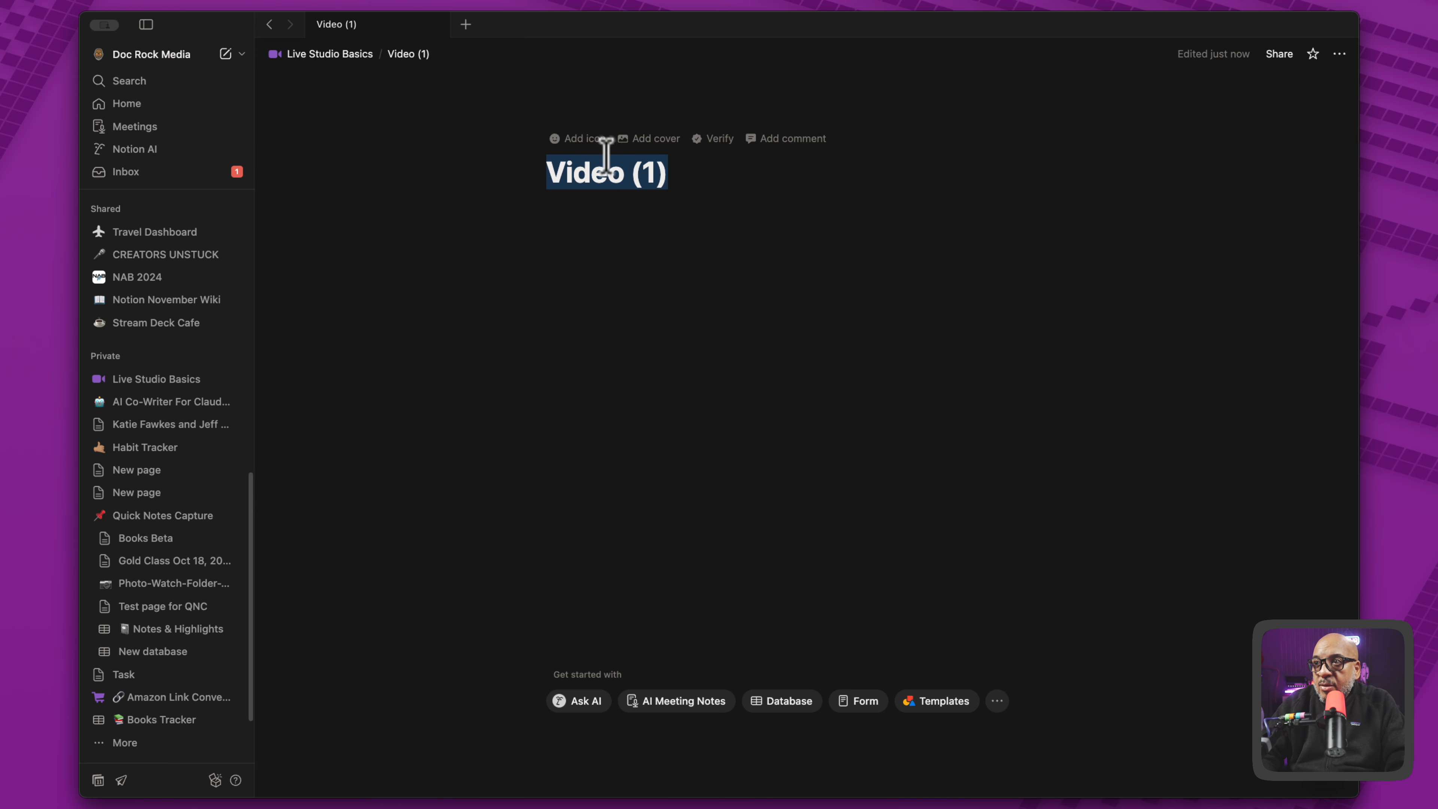
type("Audio")
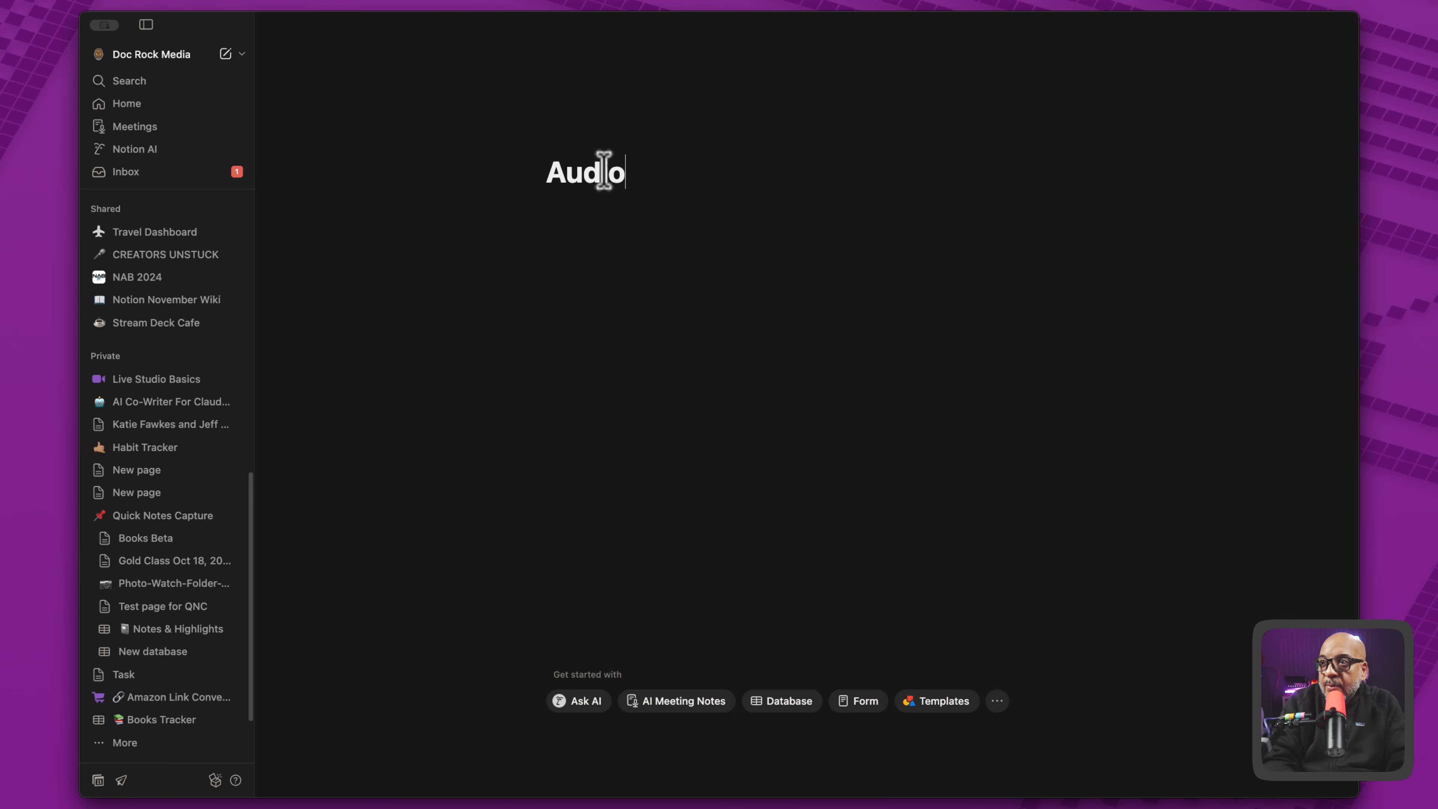
left_click(346, 63)
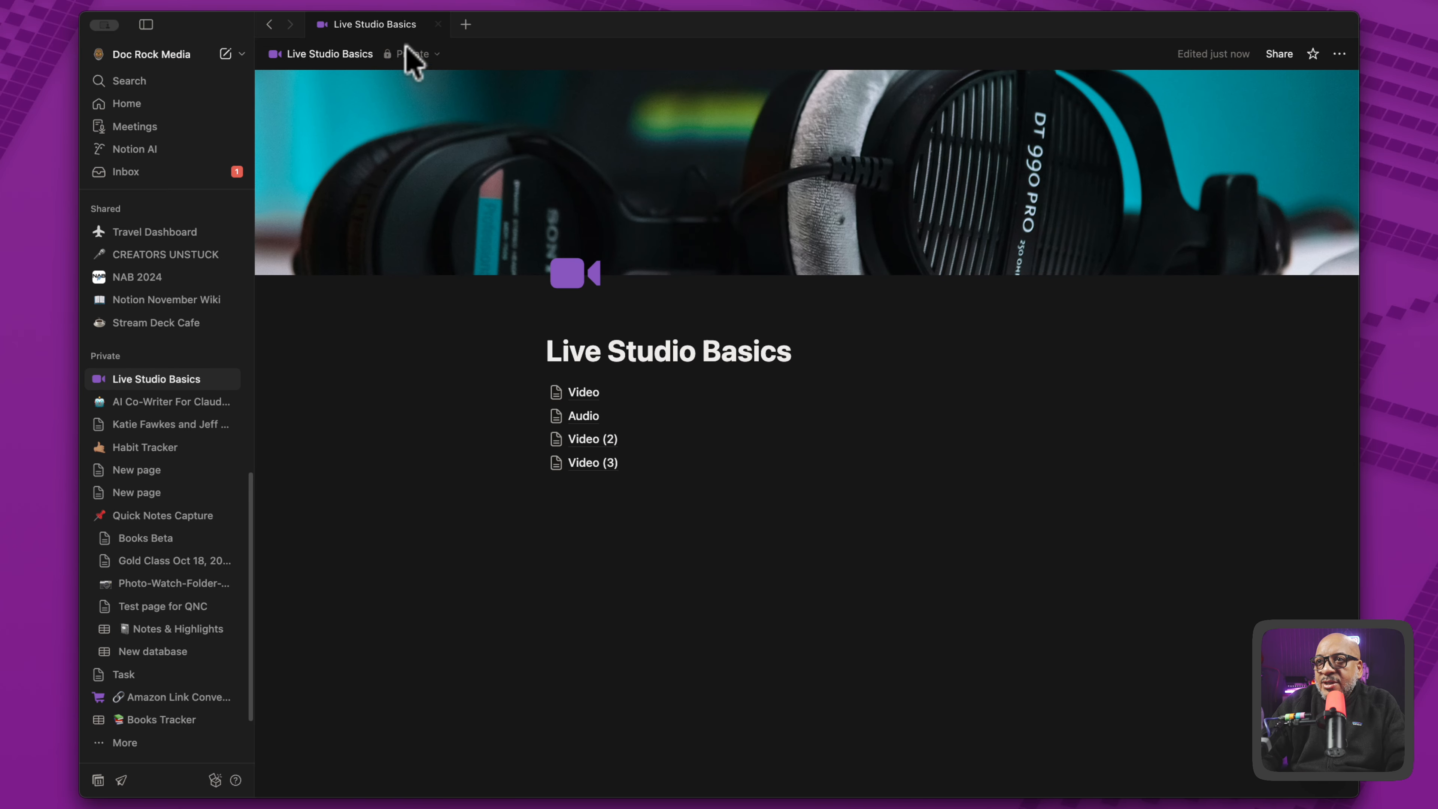
- Rename the Video (2) subpage to "Lighting" and return to Live Studio Basics
left_click(594, 439)
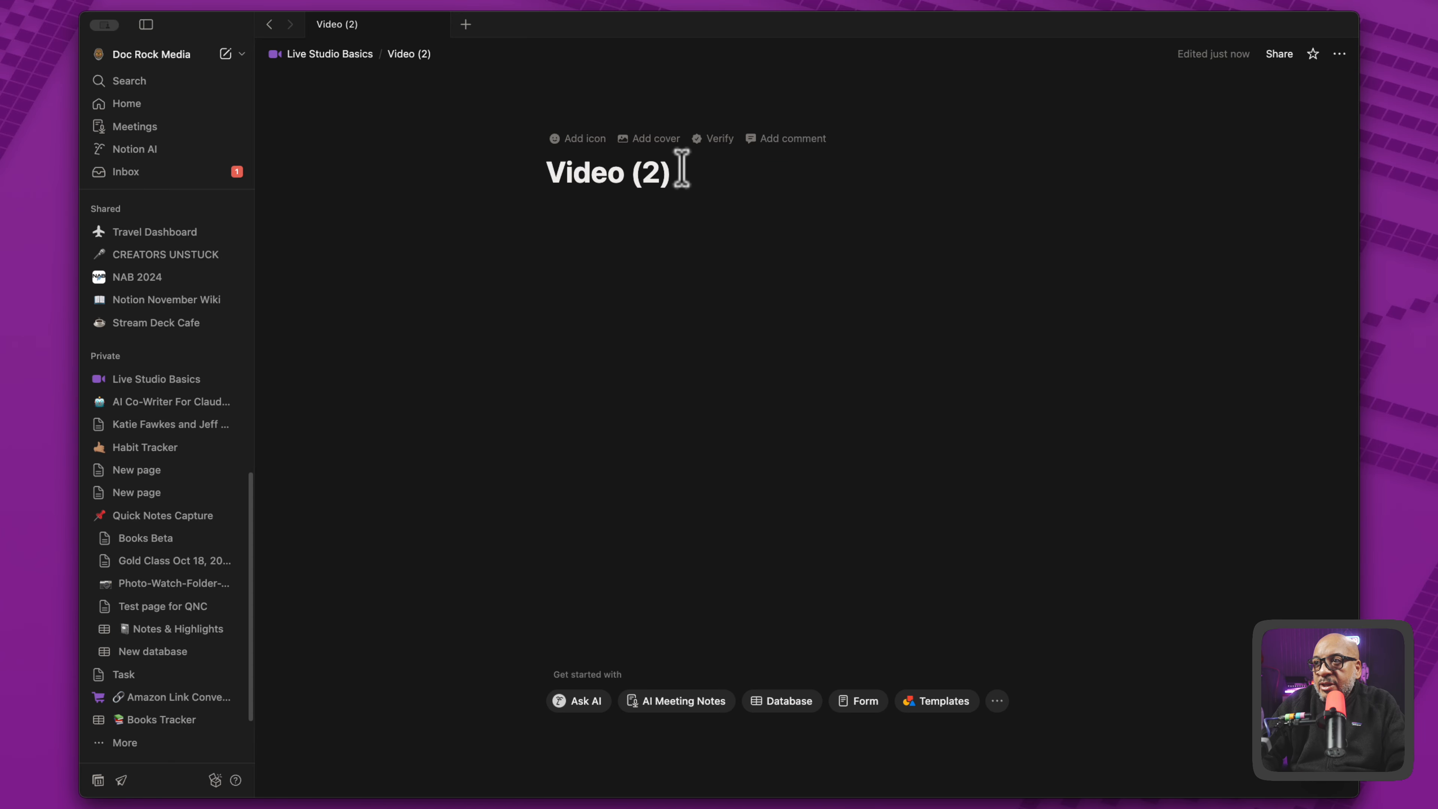
left_click_drag(680, 170, 446, 154)
type("Li")
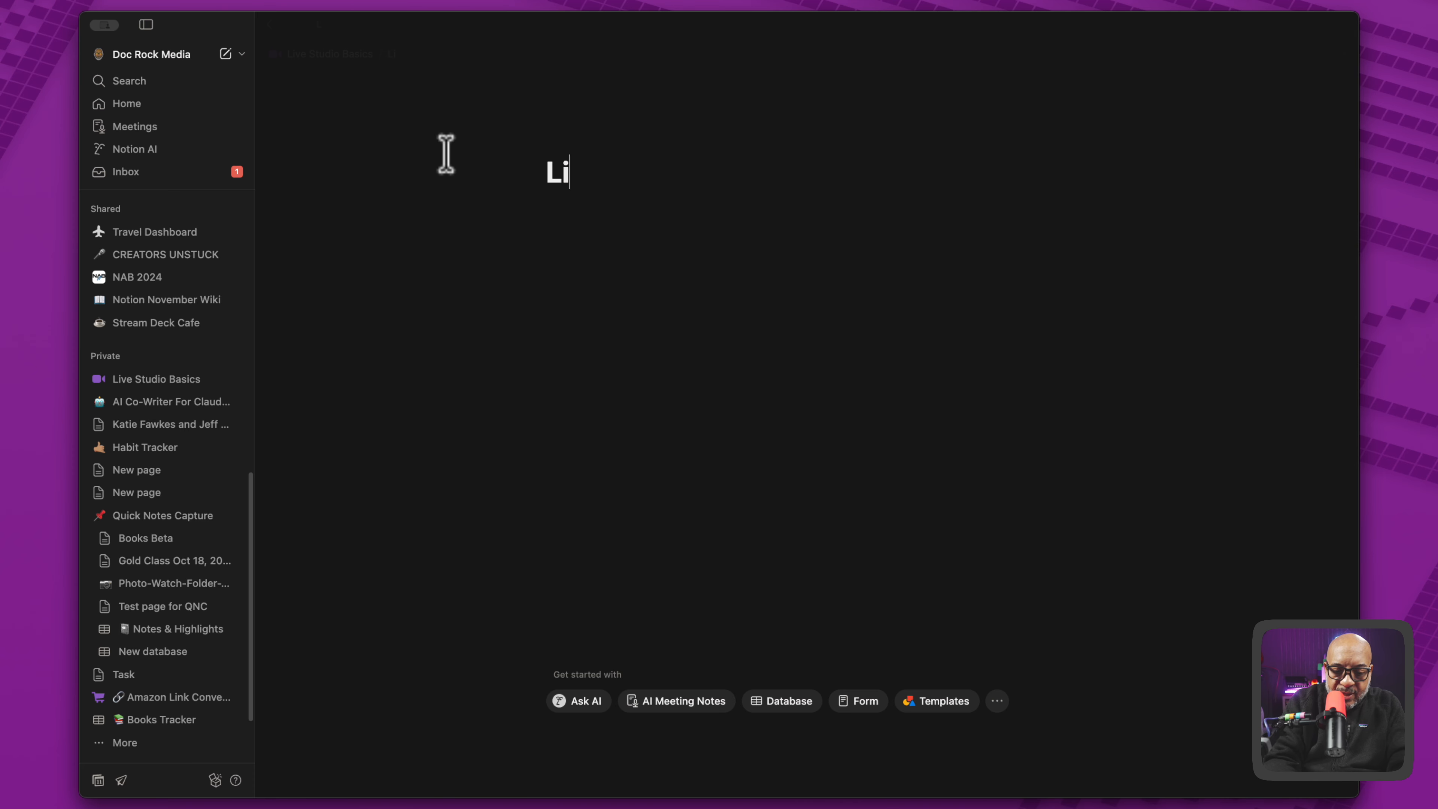
type("ghting")
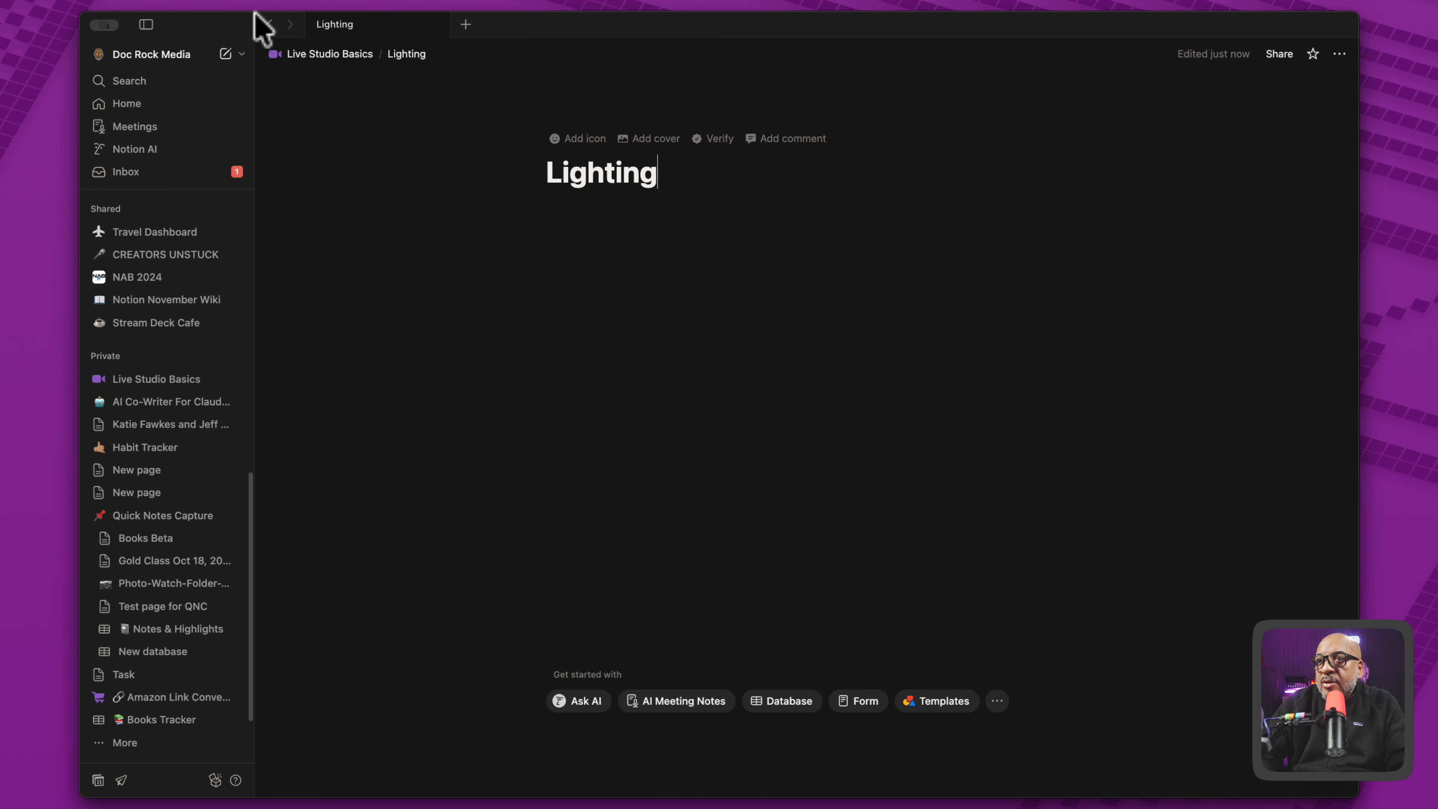
left_click(317, 54)
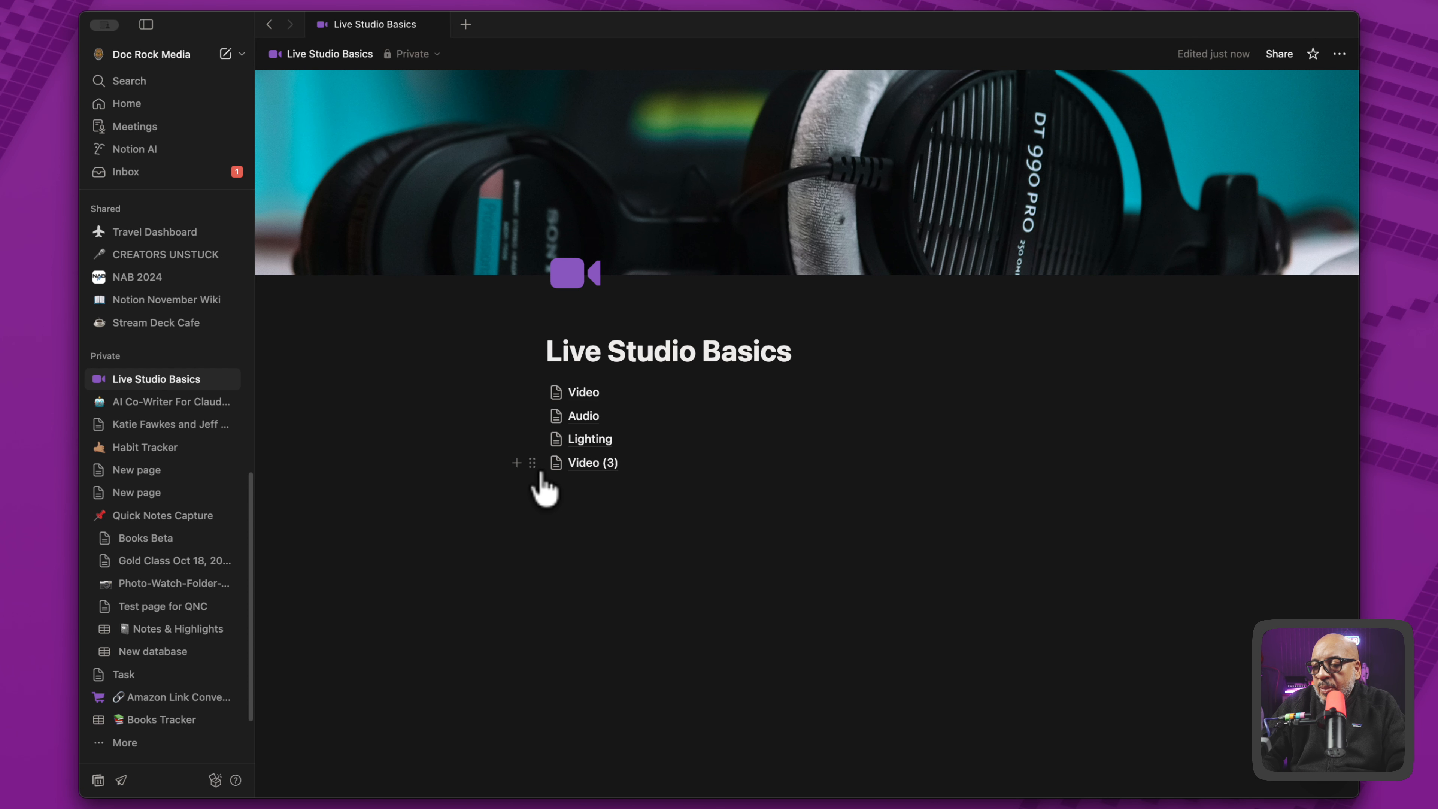
- Rename the Video (3) subpage to "Computer" and return to the parent page
left_click(594, 465)
triple_click(640, 161)
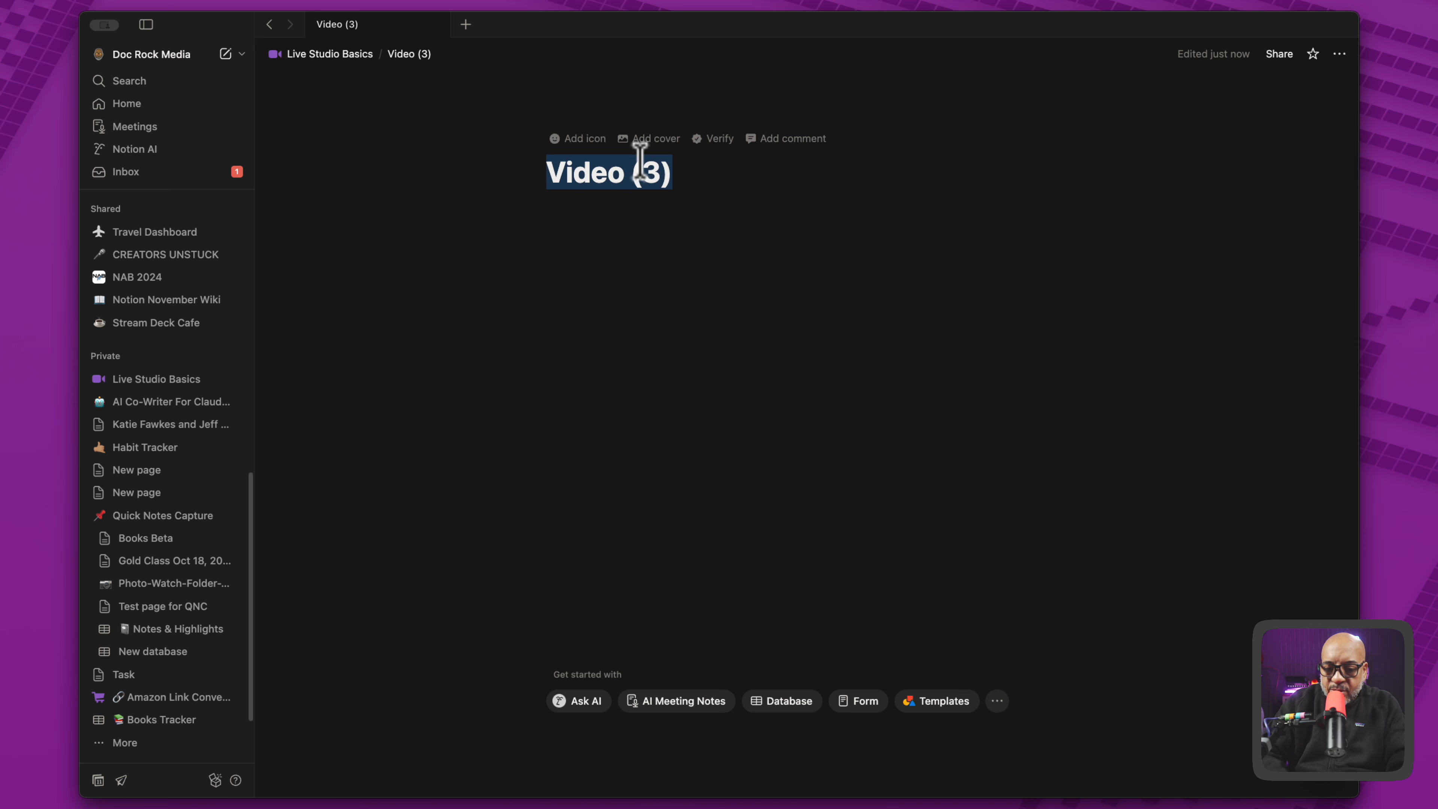
type("Computer")
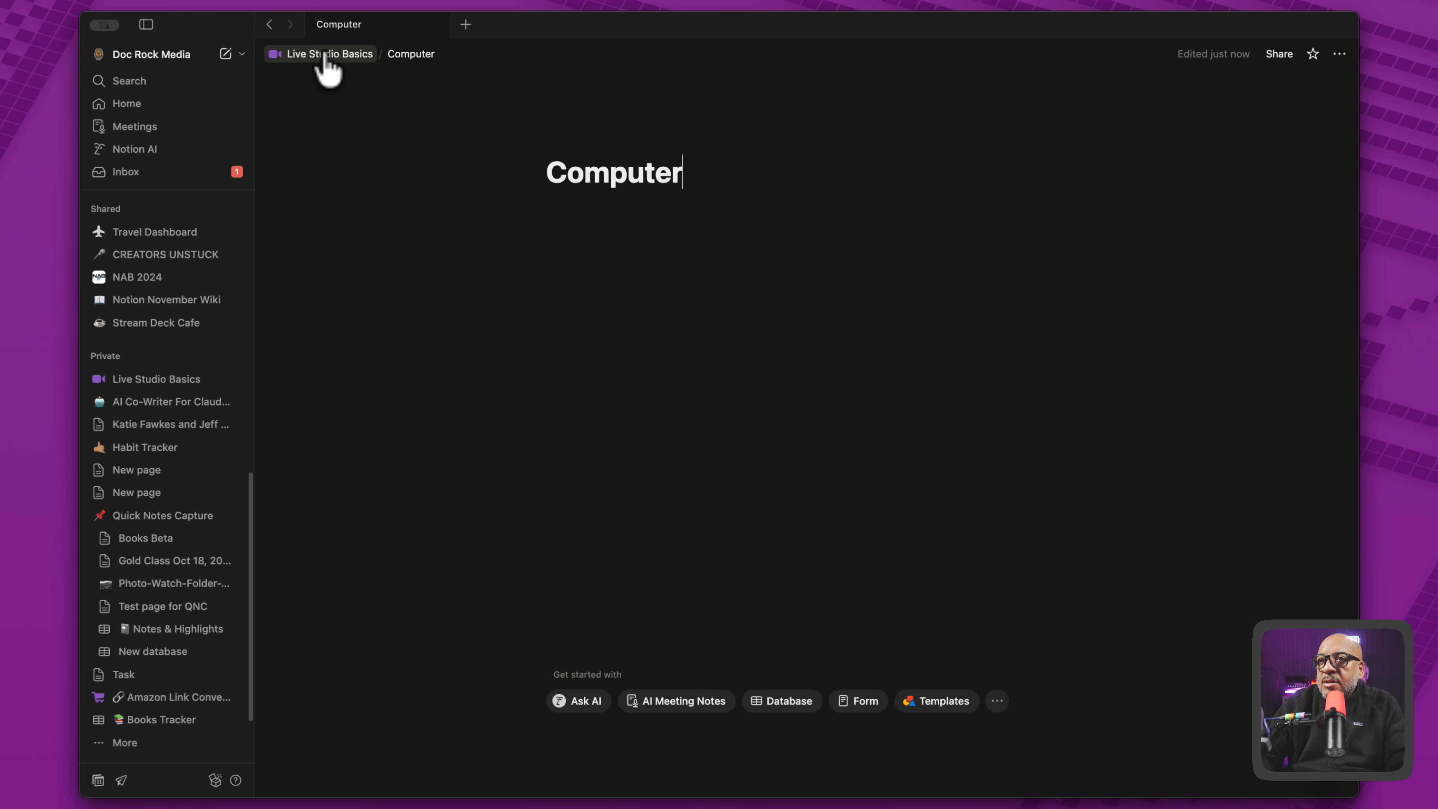
left_click(326, 57)
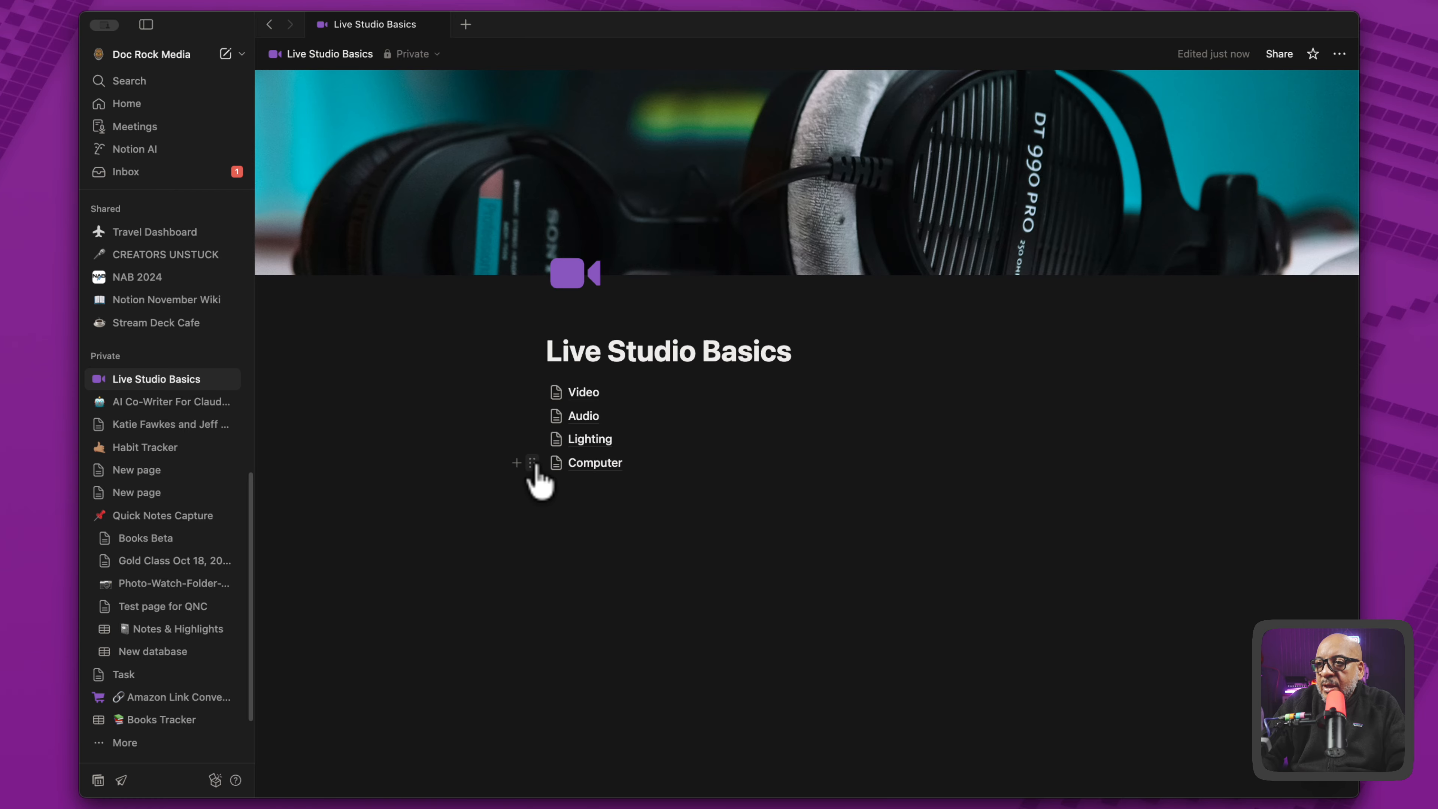
- Duplicate the Computer subpage three times on the Live Studio Basics page
left_click(530, 462)
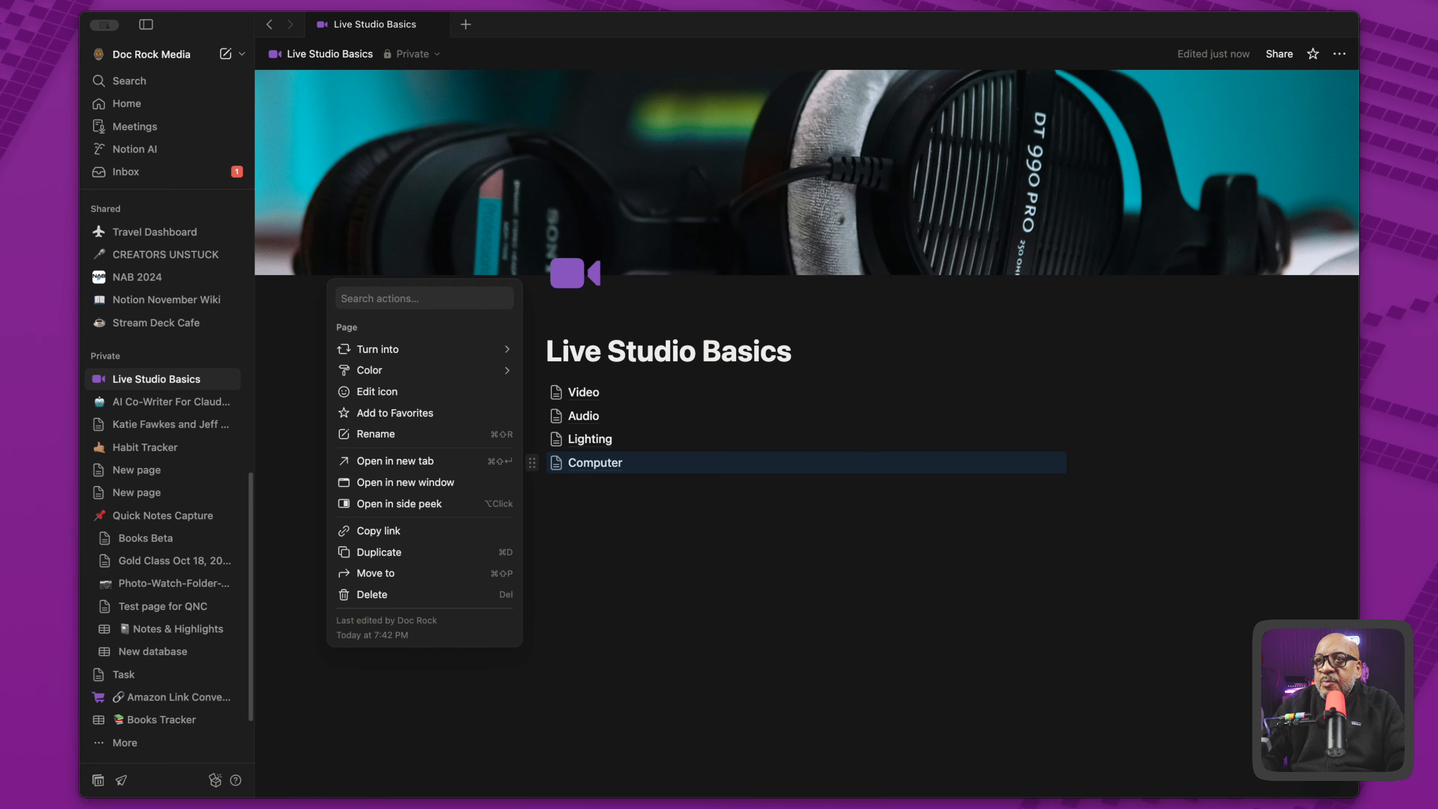
left_click(607, 673)
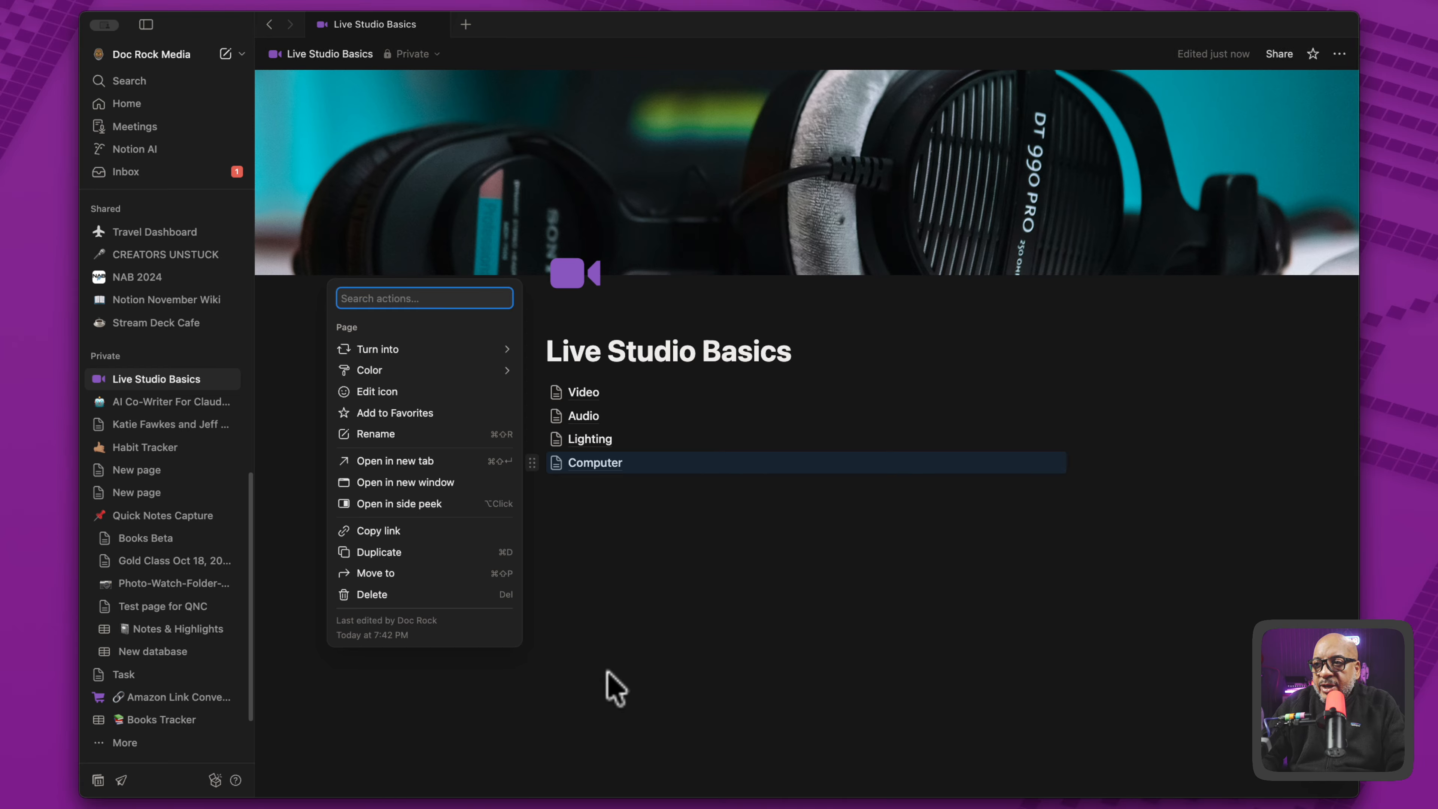
key("super+d")
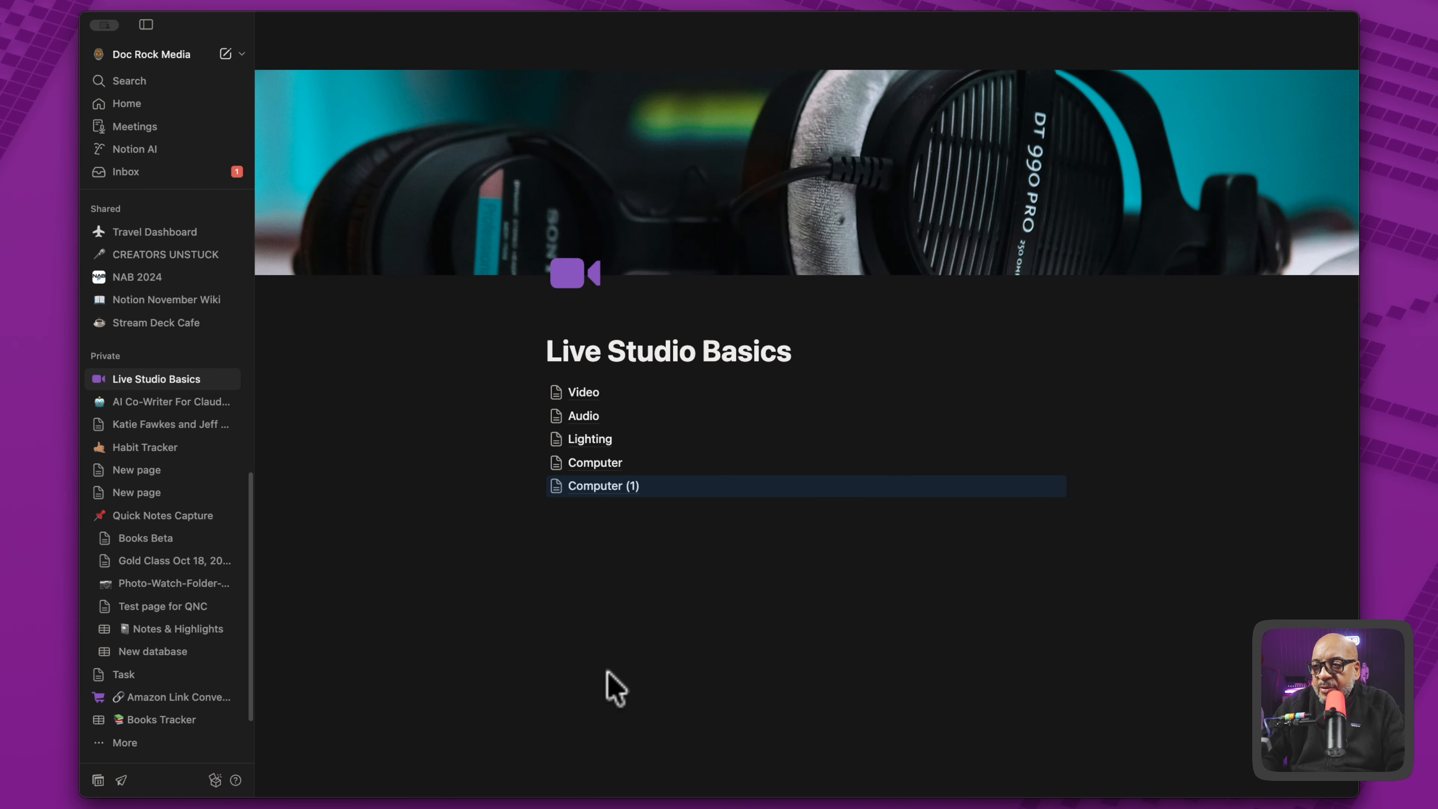
key("super+d")
key("super+d")
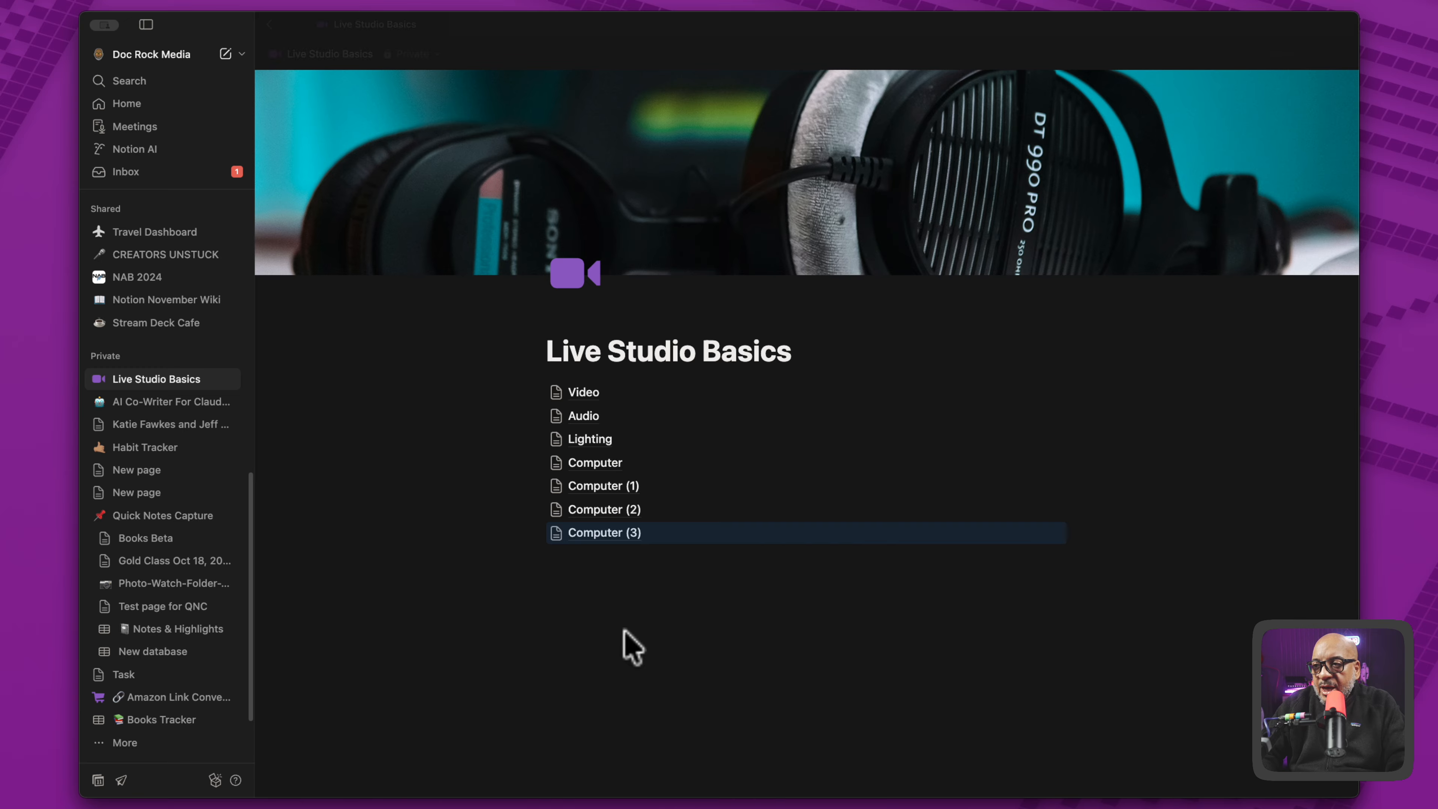
- Rename the Computer (1) subpage to "Streaming Software", correcting the spelling of "Streaming", and return to Live Studio Basics
left_click(603, 486)
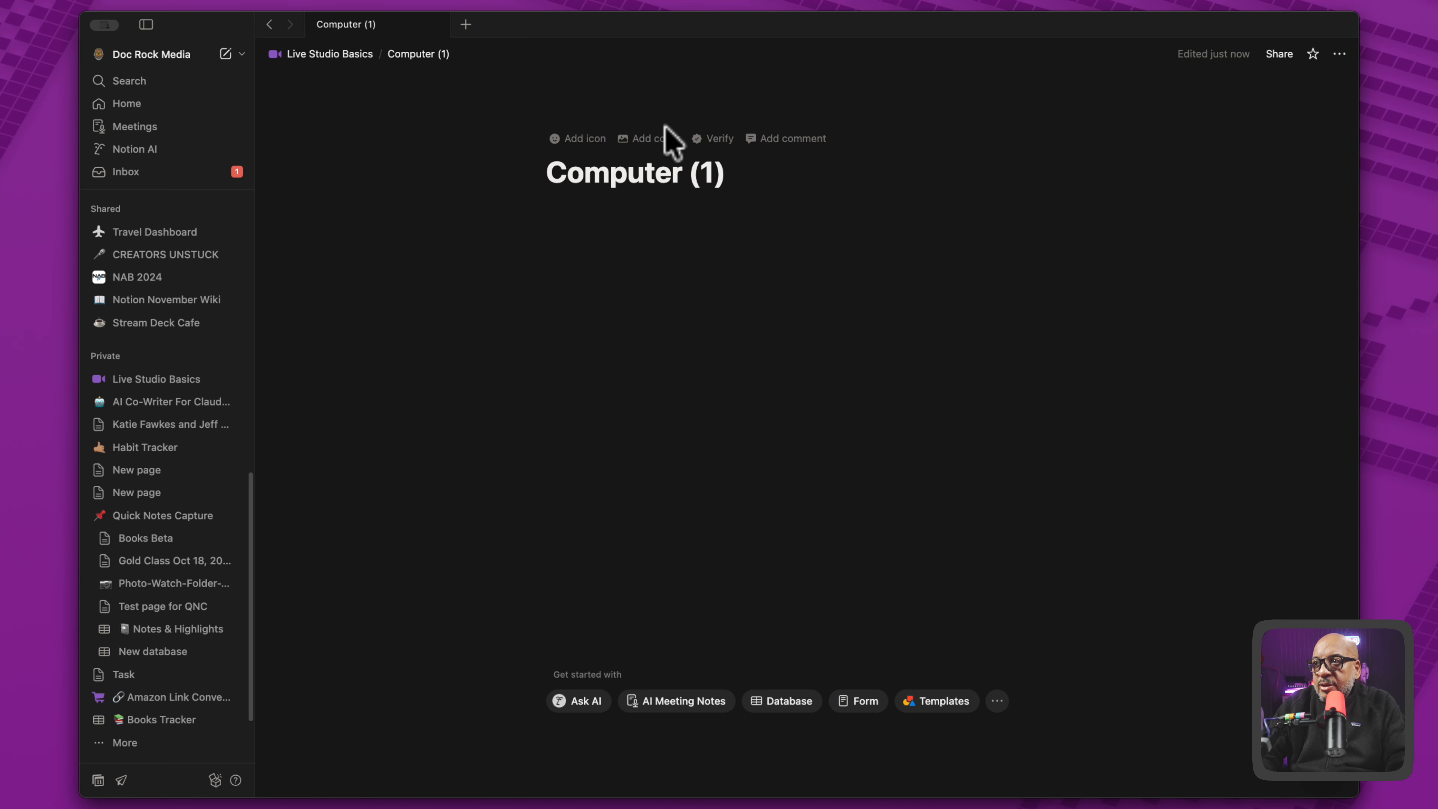
triple_click(643, 163)
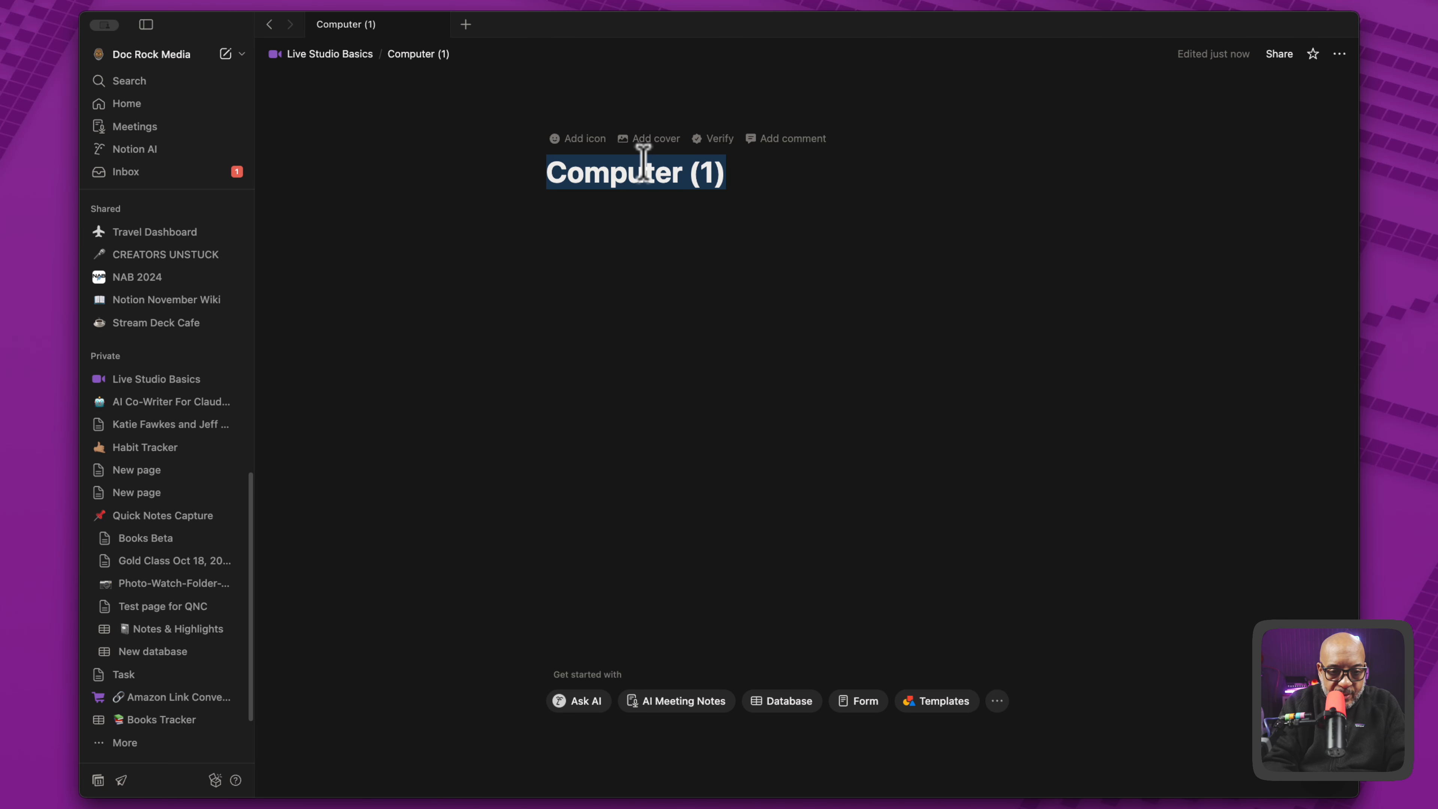
type("Streamign Software")
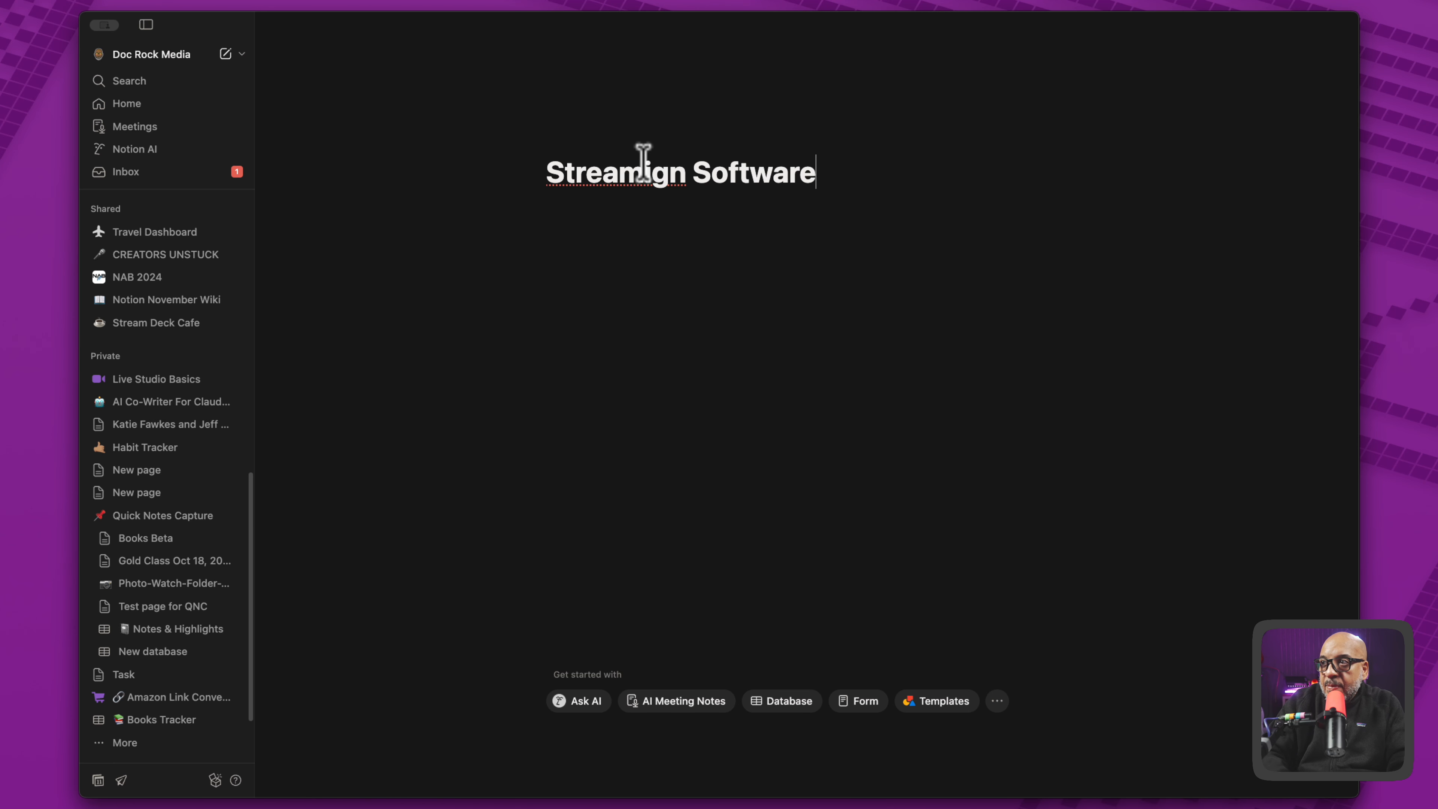
right_click(617, 178)
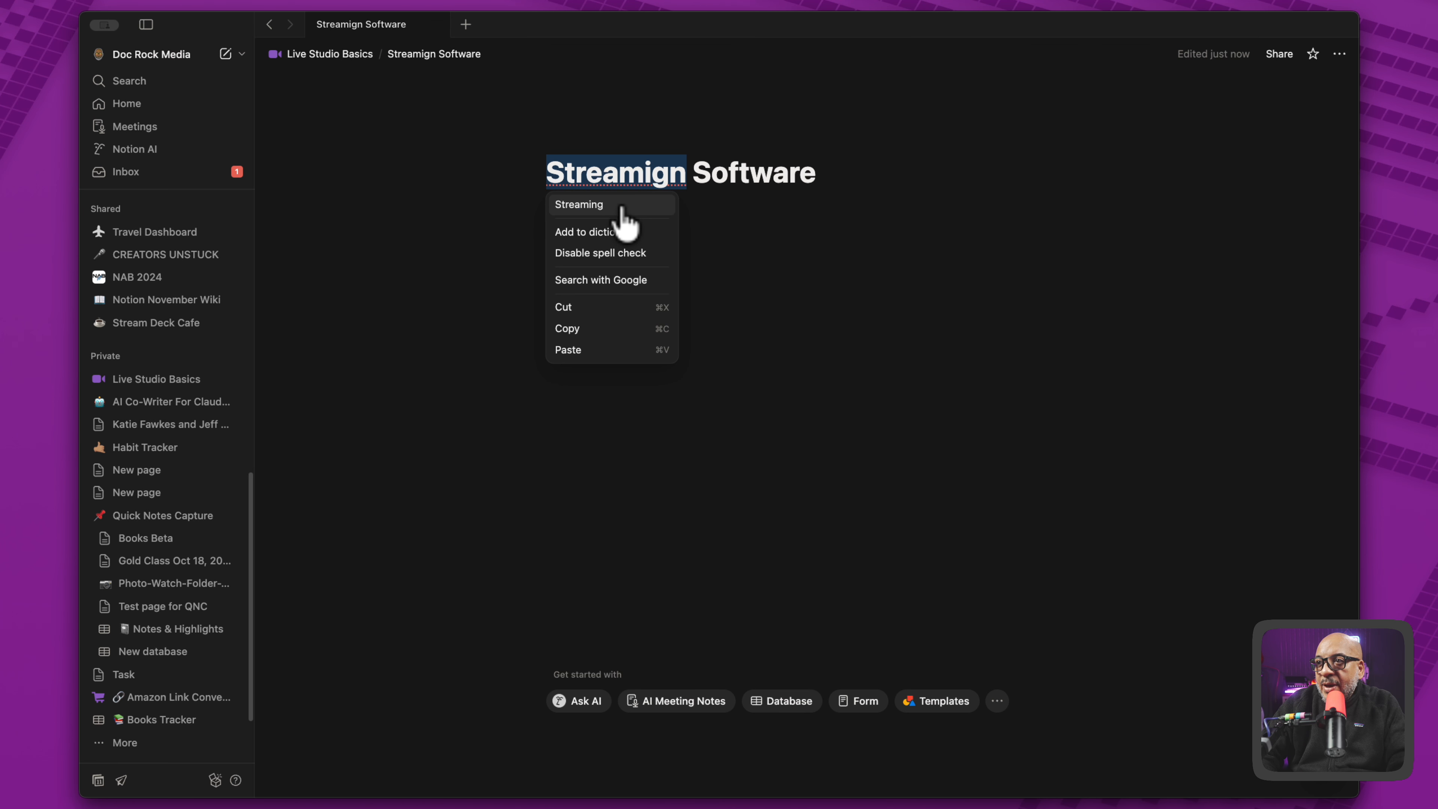
left_click(588, 204)
left_click(330, 54)
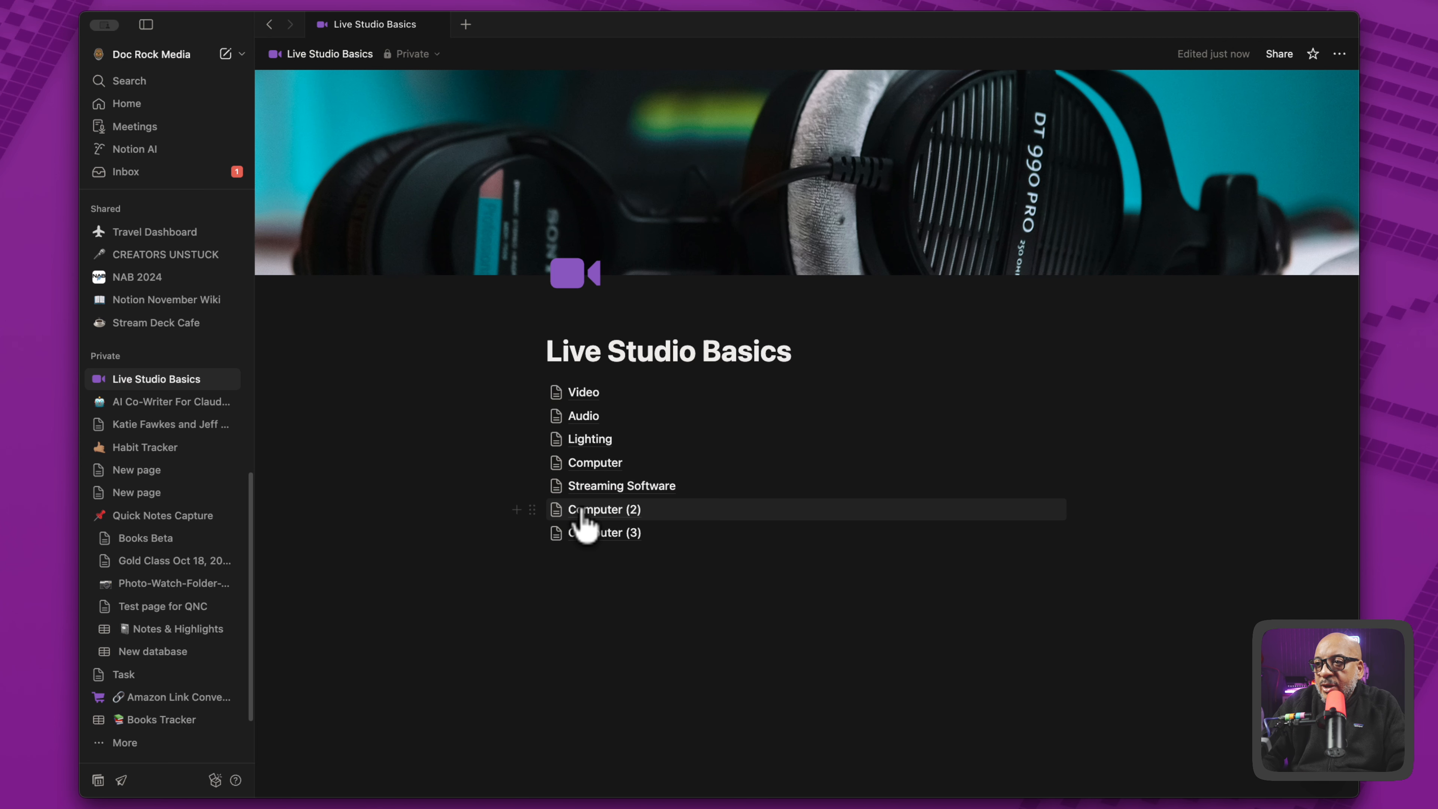
- Rename the Computer (2) subpage to "Internet Connection" and return to Live Studio Basics
left_click(586, 521)
triple_click(622, 172)
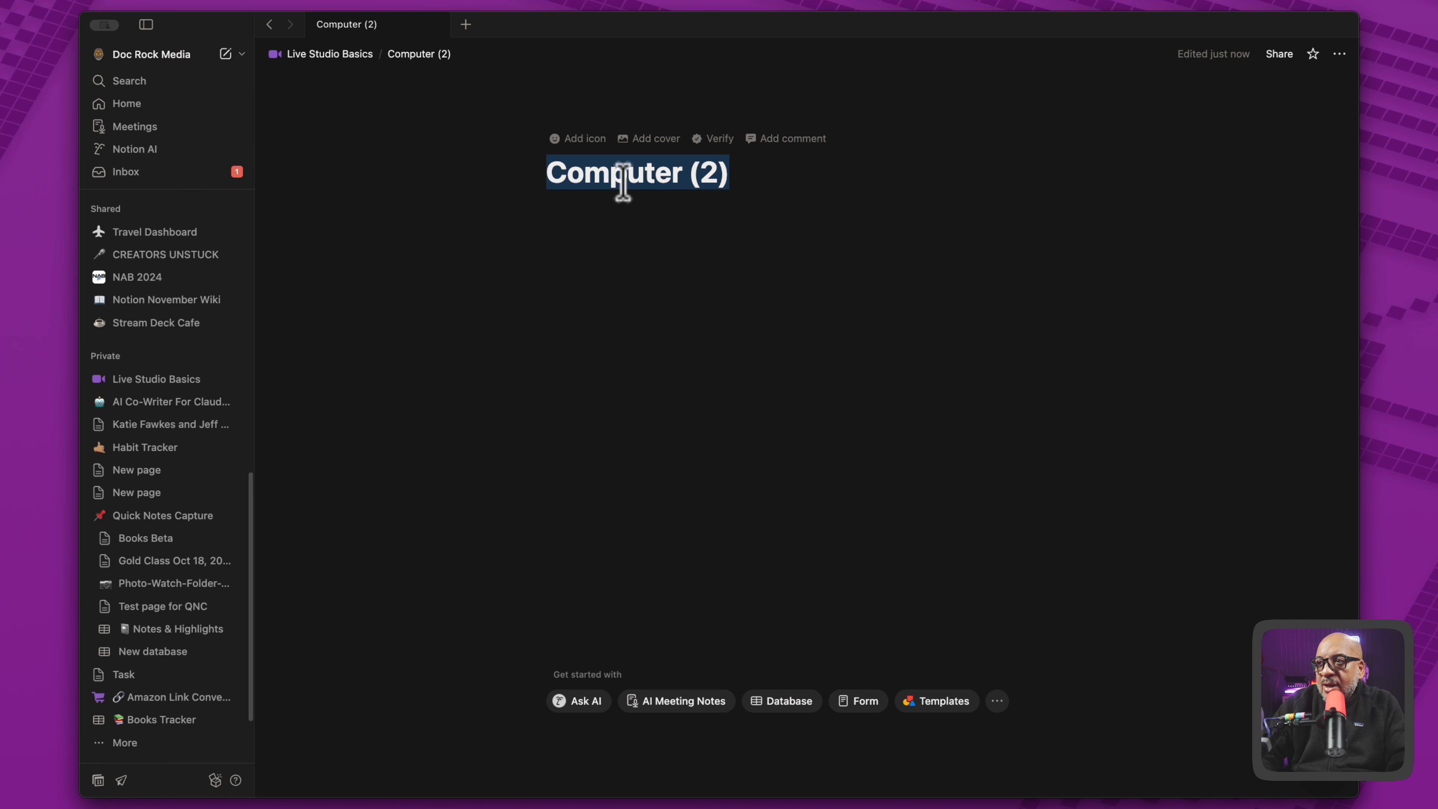
type("Internet Connection")
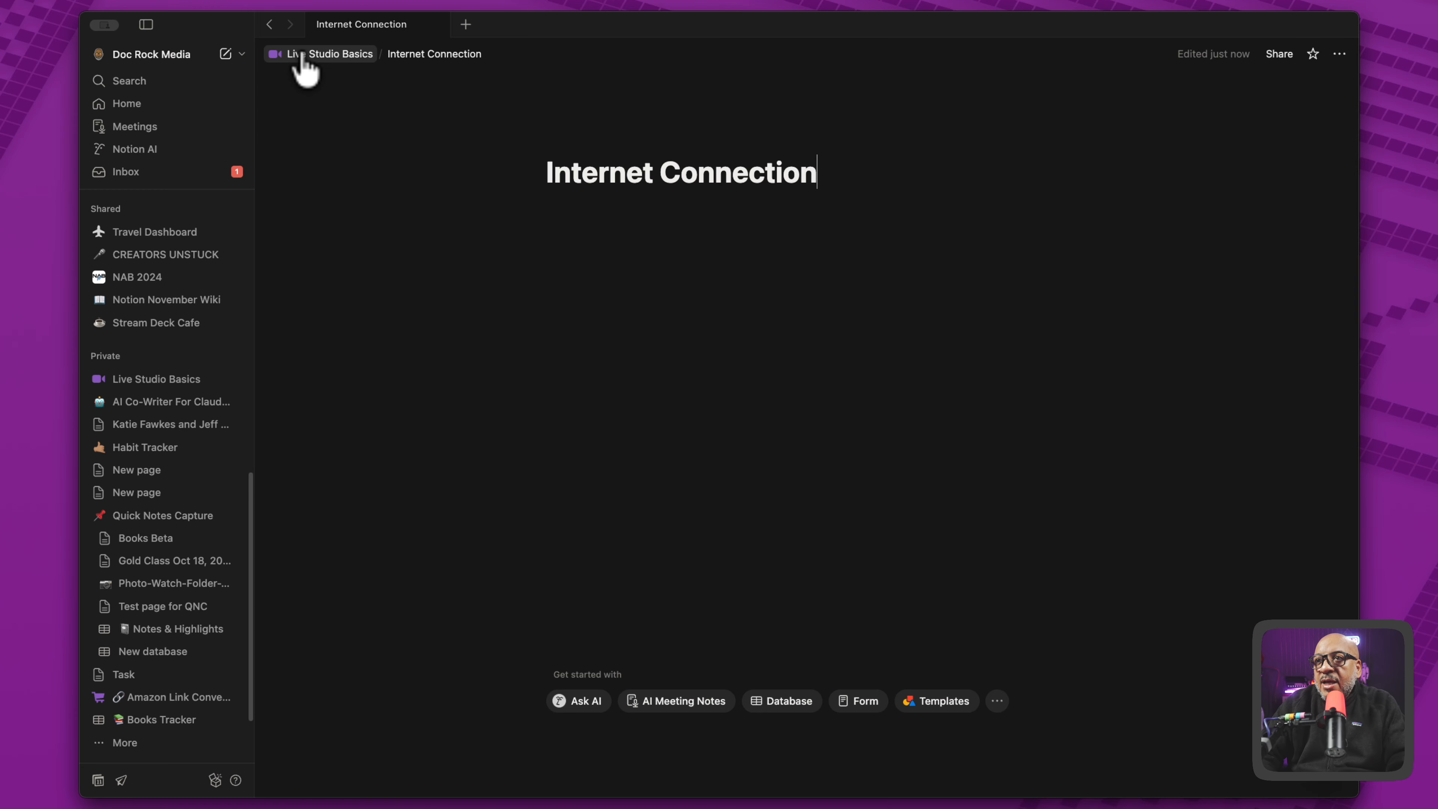
left_click(300, 54)
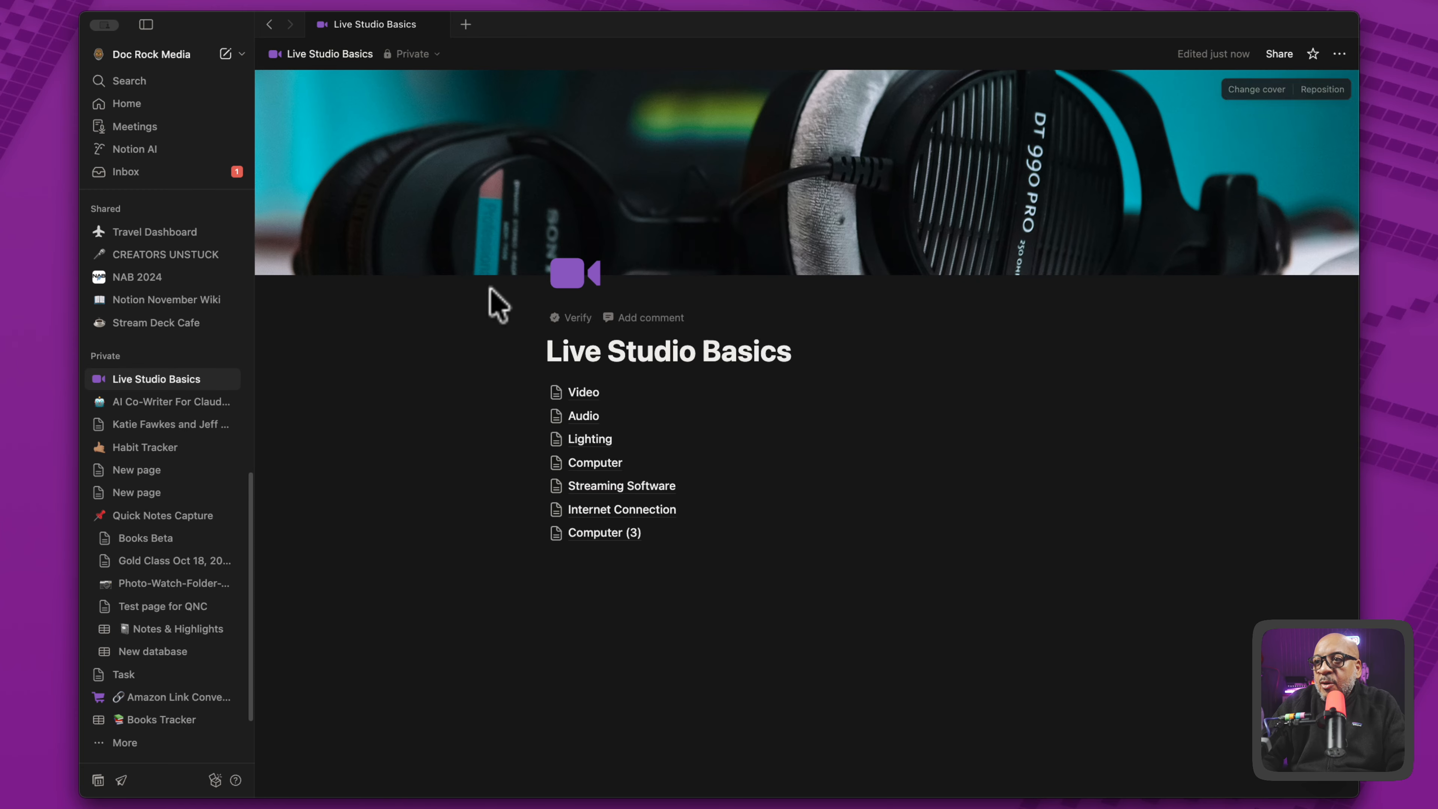
- Rename the Computer (3) subpage to "Optional" and return to Live Studio Basics
left_click(600, 534)
triple_click(670, 186)
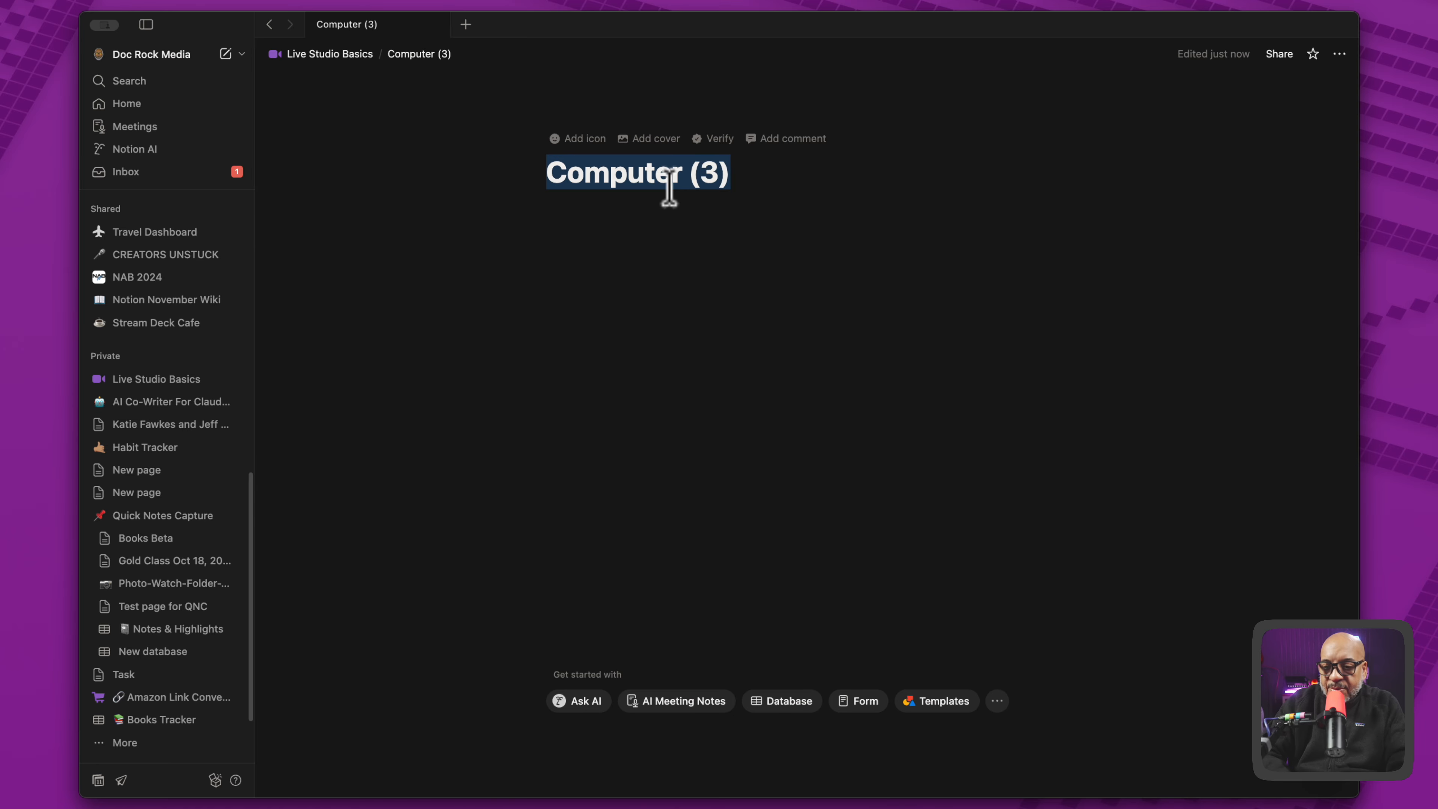
type("Optional")
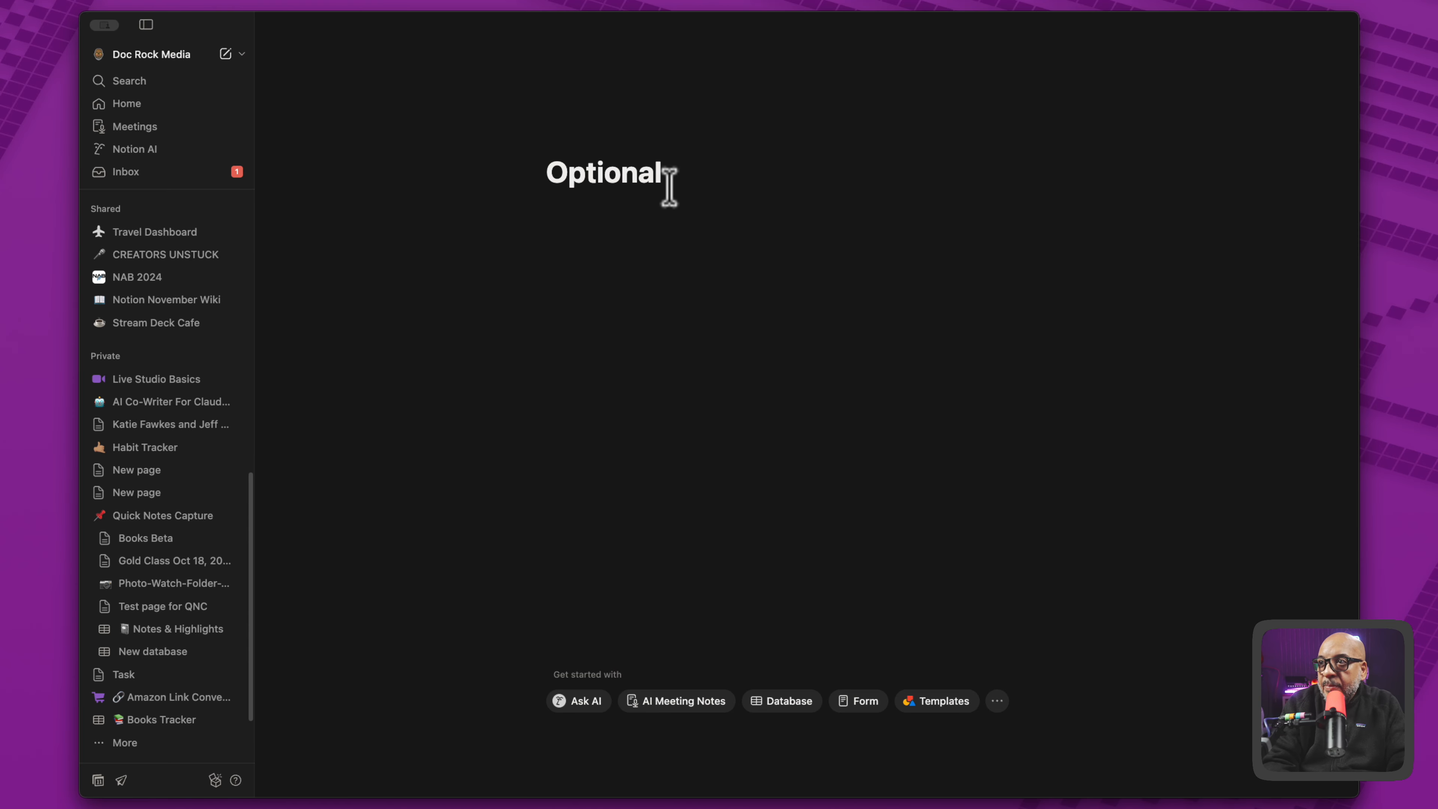
key("Return")
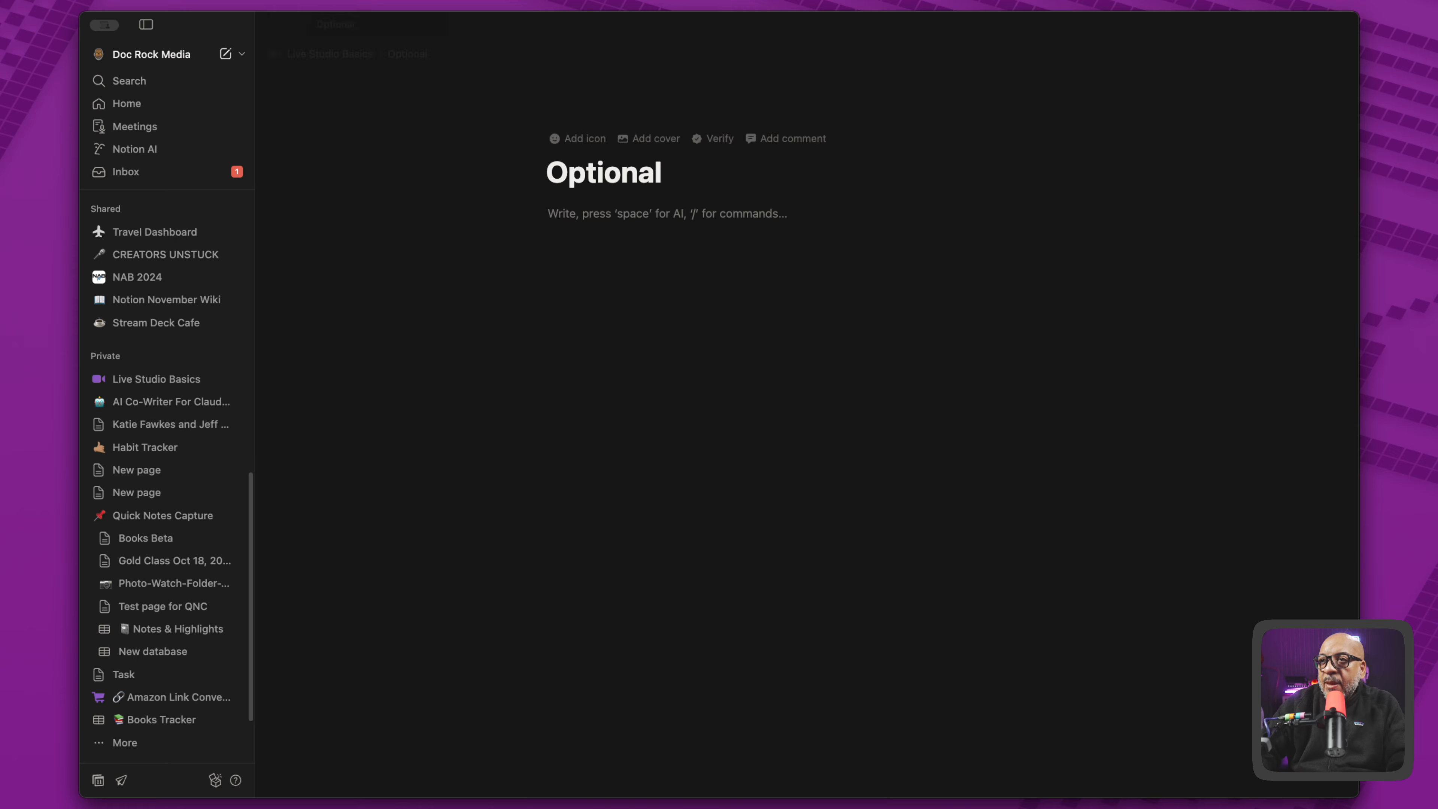
left_click(361, 54)
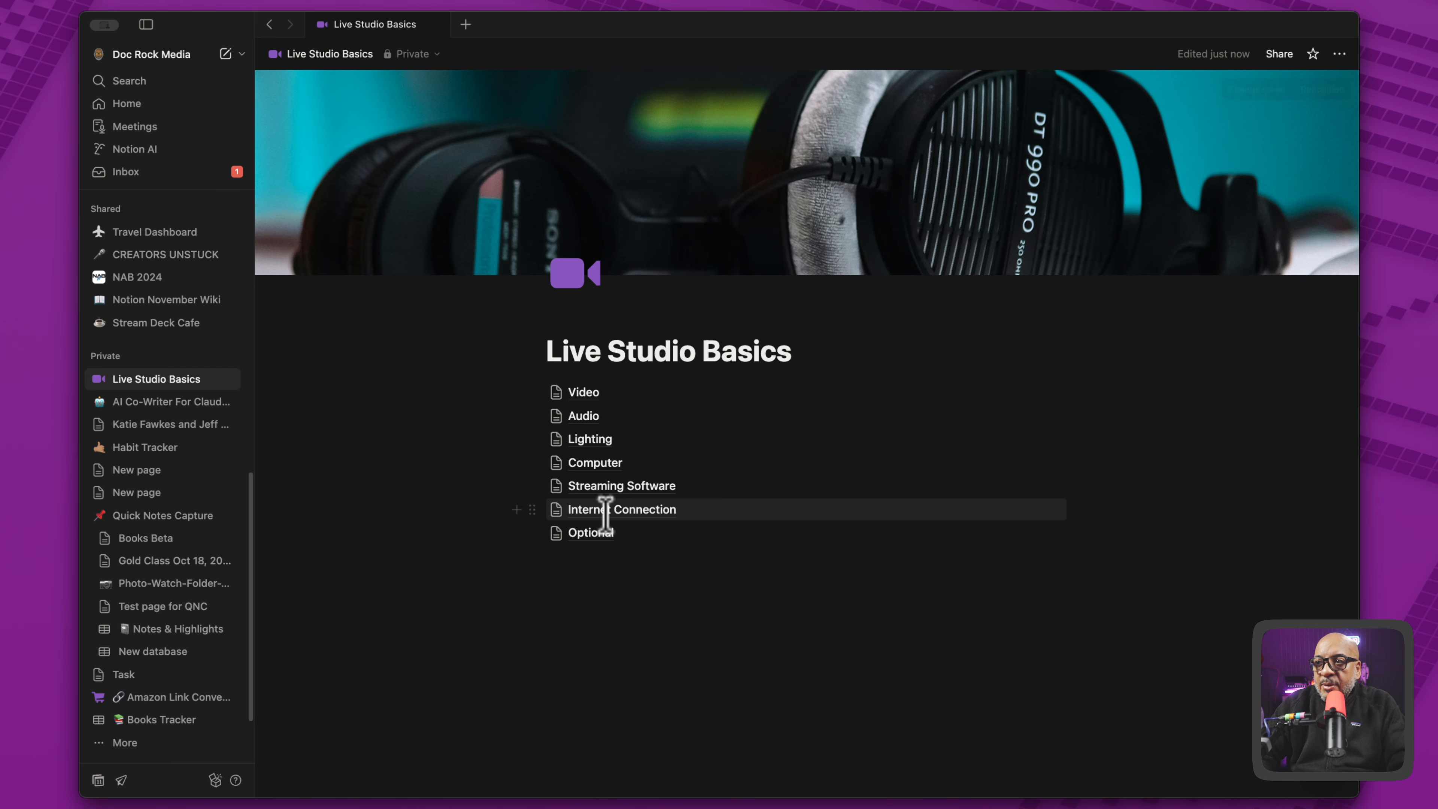
- Insert a callout block between the Live Studio Basics title and the Video subpage
mouse_move(607, 517)
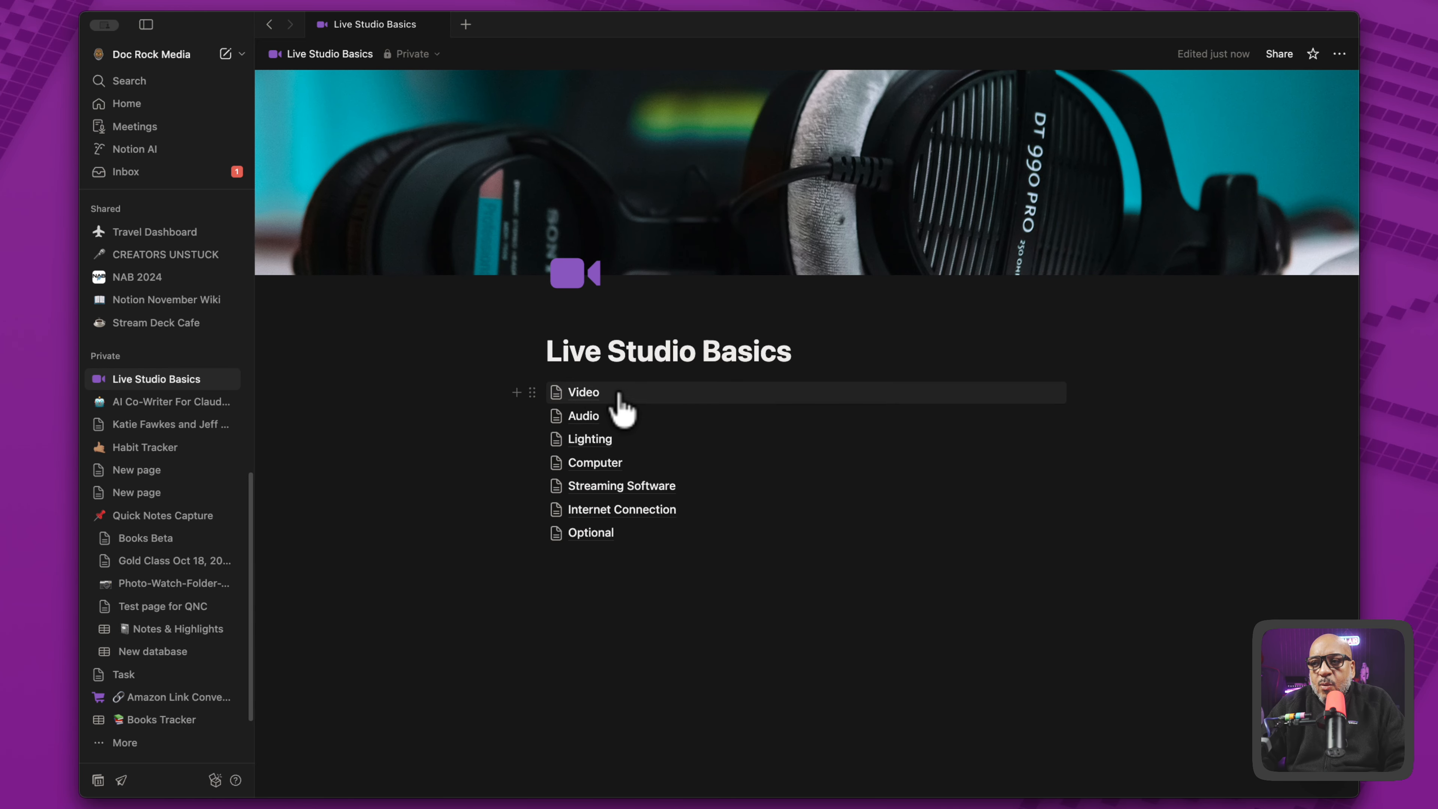
left_click(518, 391, "alt")
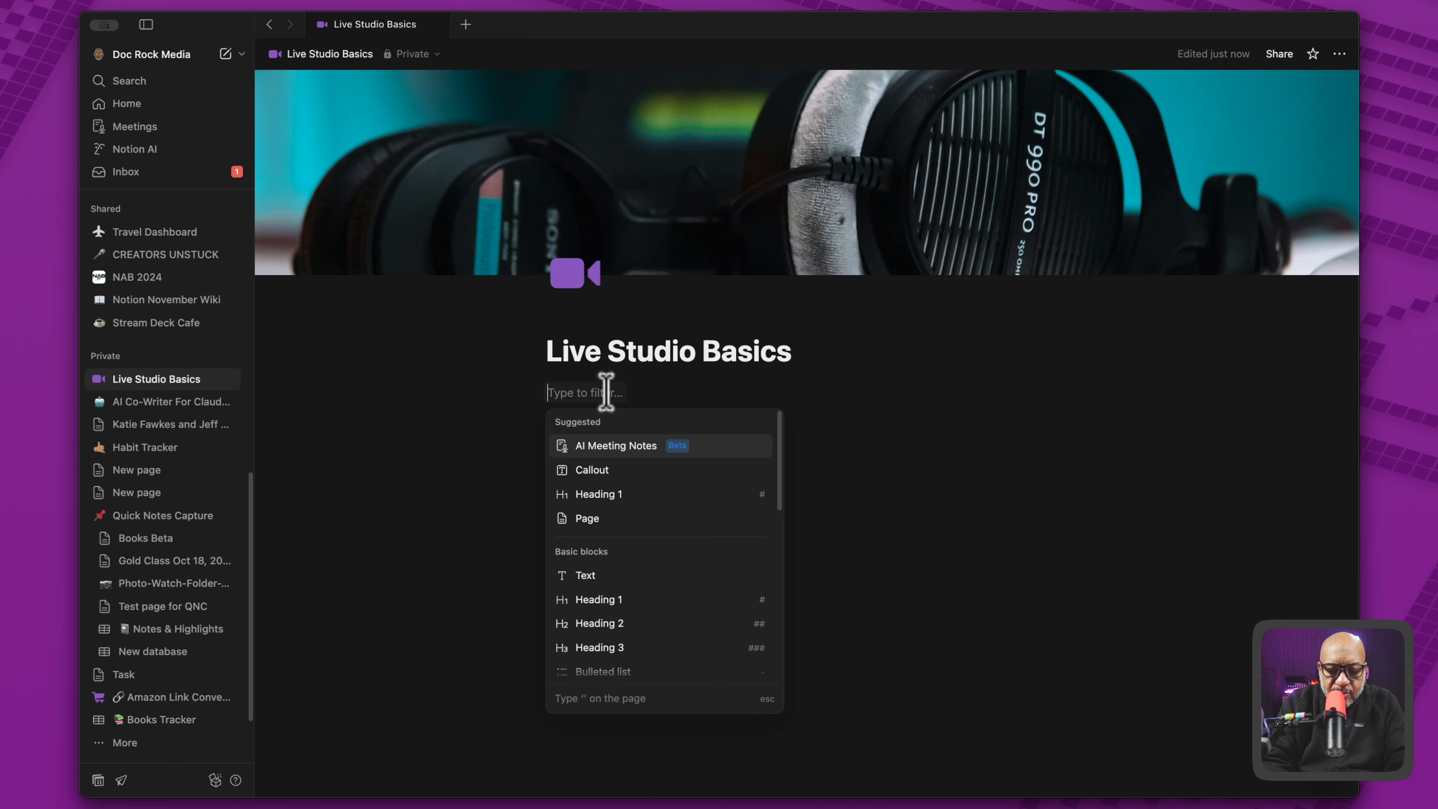
type("/callour")
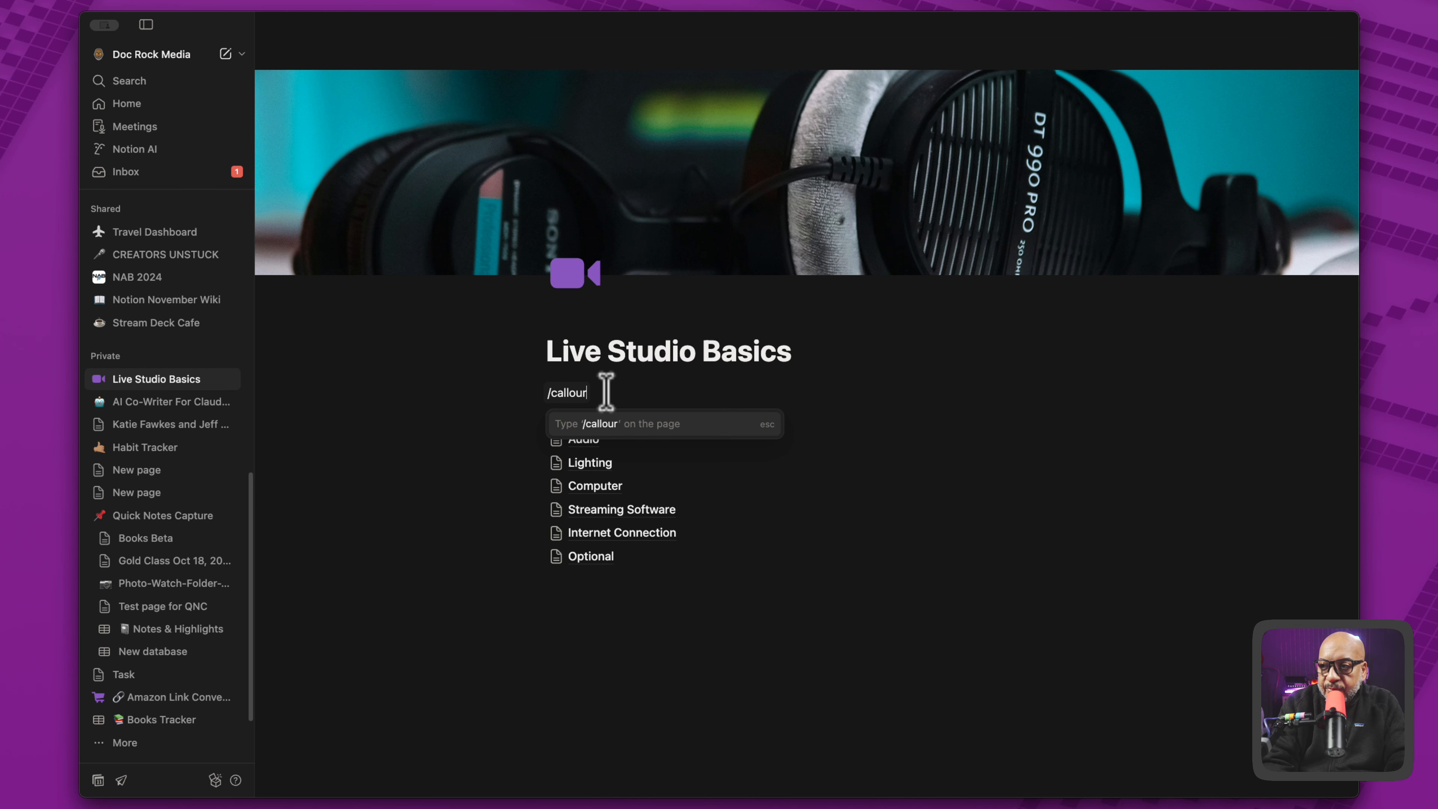
key("BackSpace")
key("BackSpace")
type("t")
key("Return")
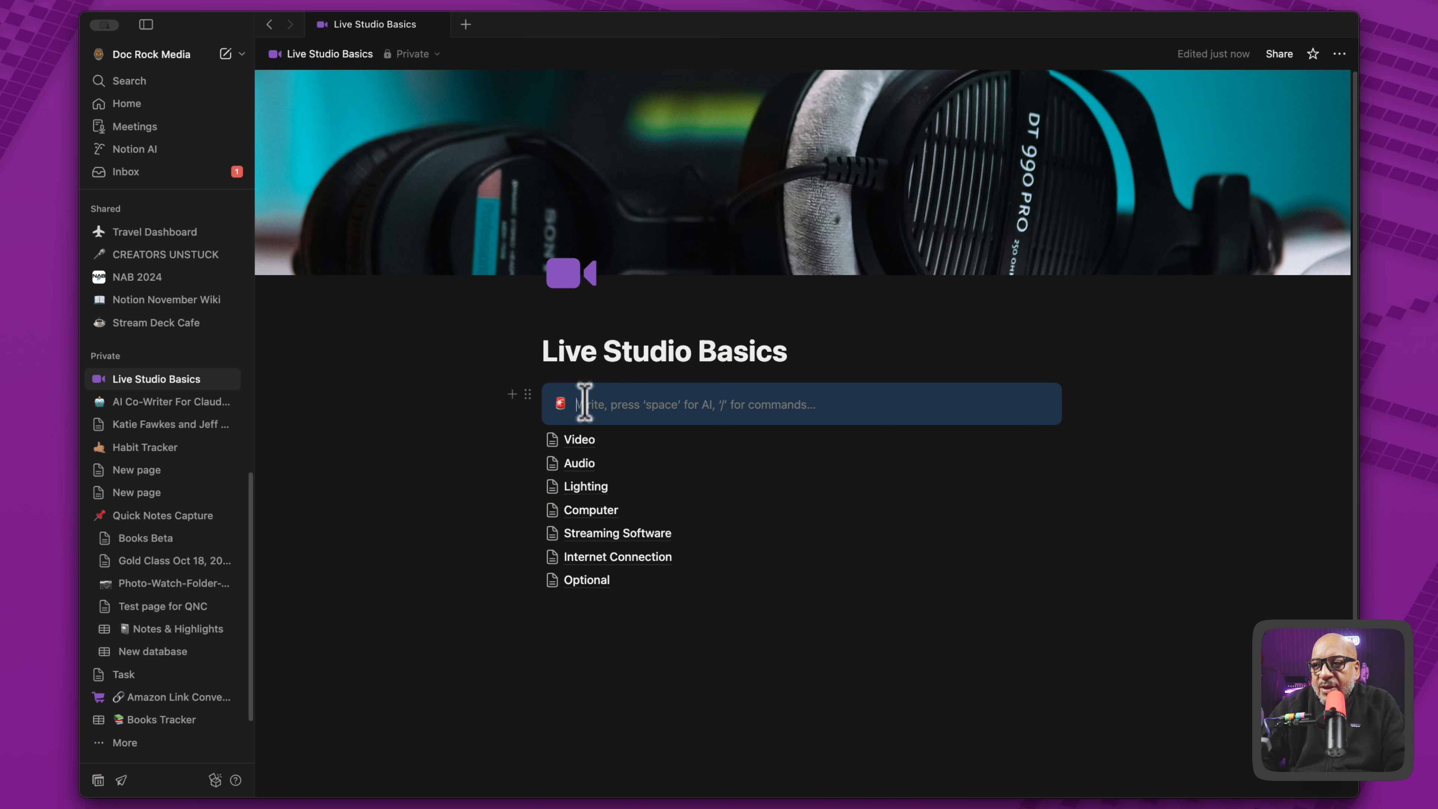
- Change the callout's icon to the purple three-line list icon, found by filtering the icons for "list"
left_click(559, 405)
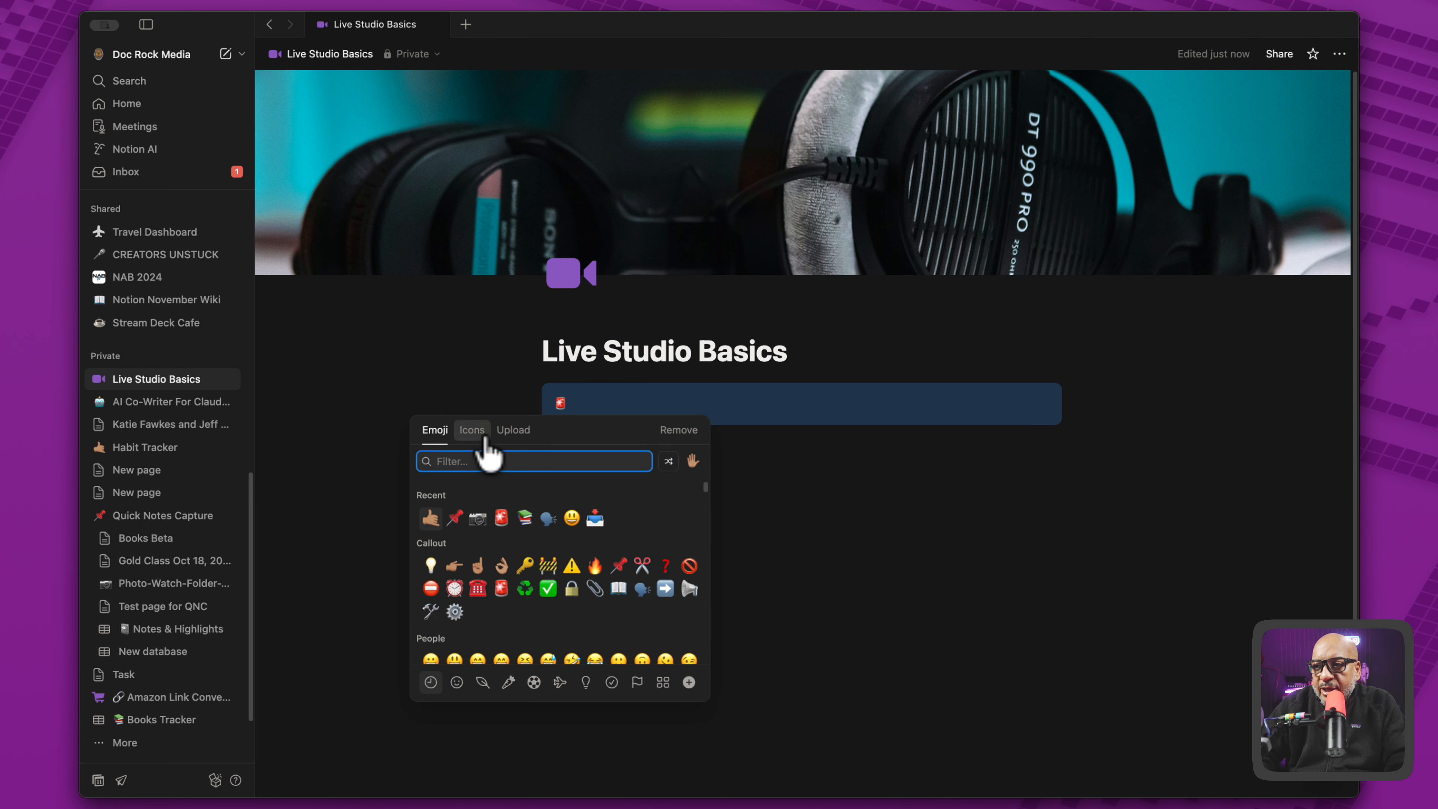
left_click(472, 430)
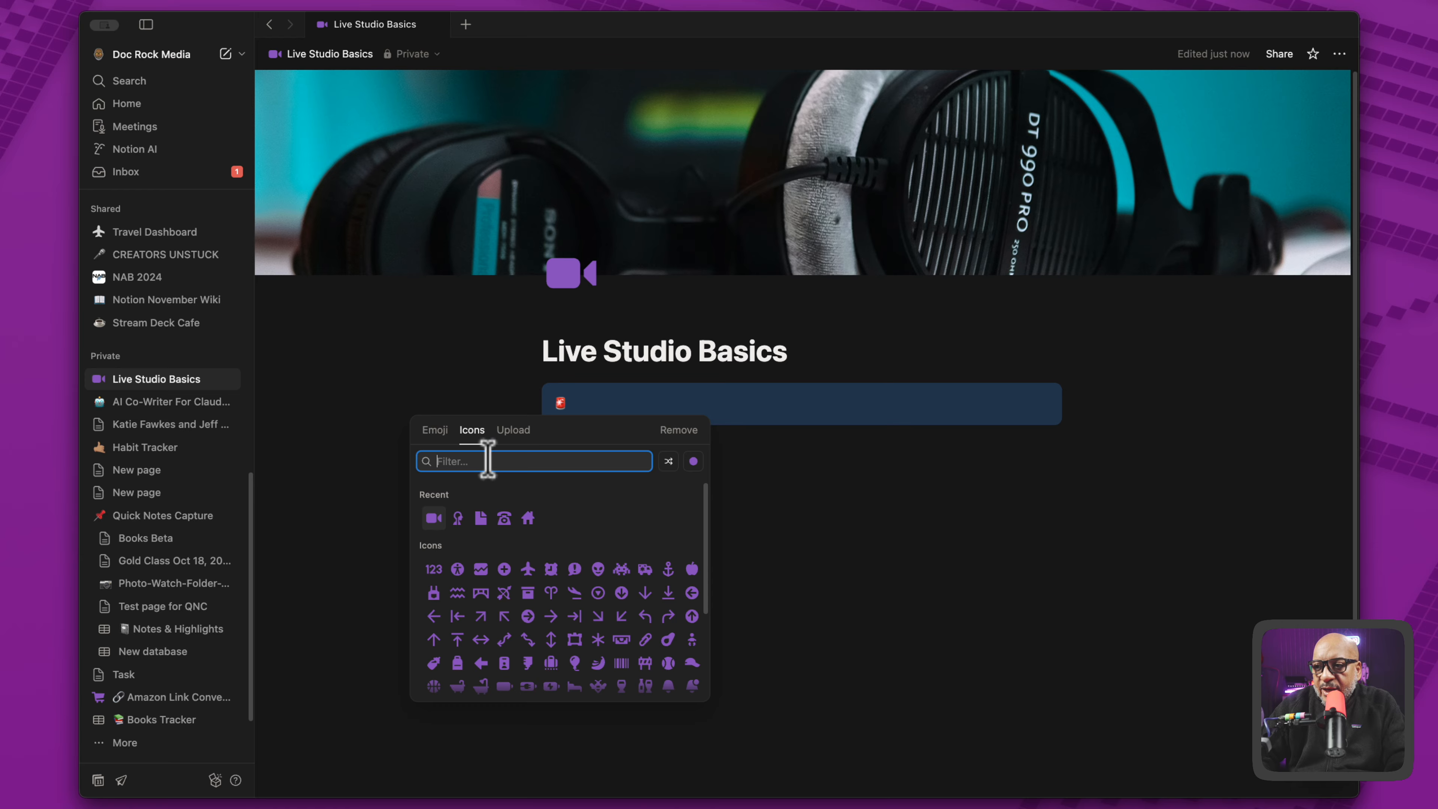
type("menu")
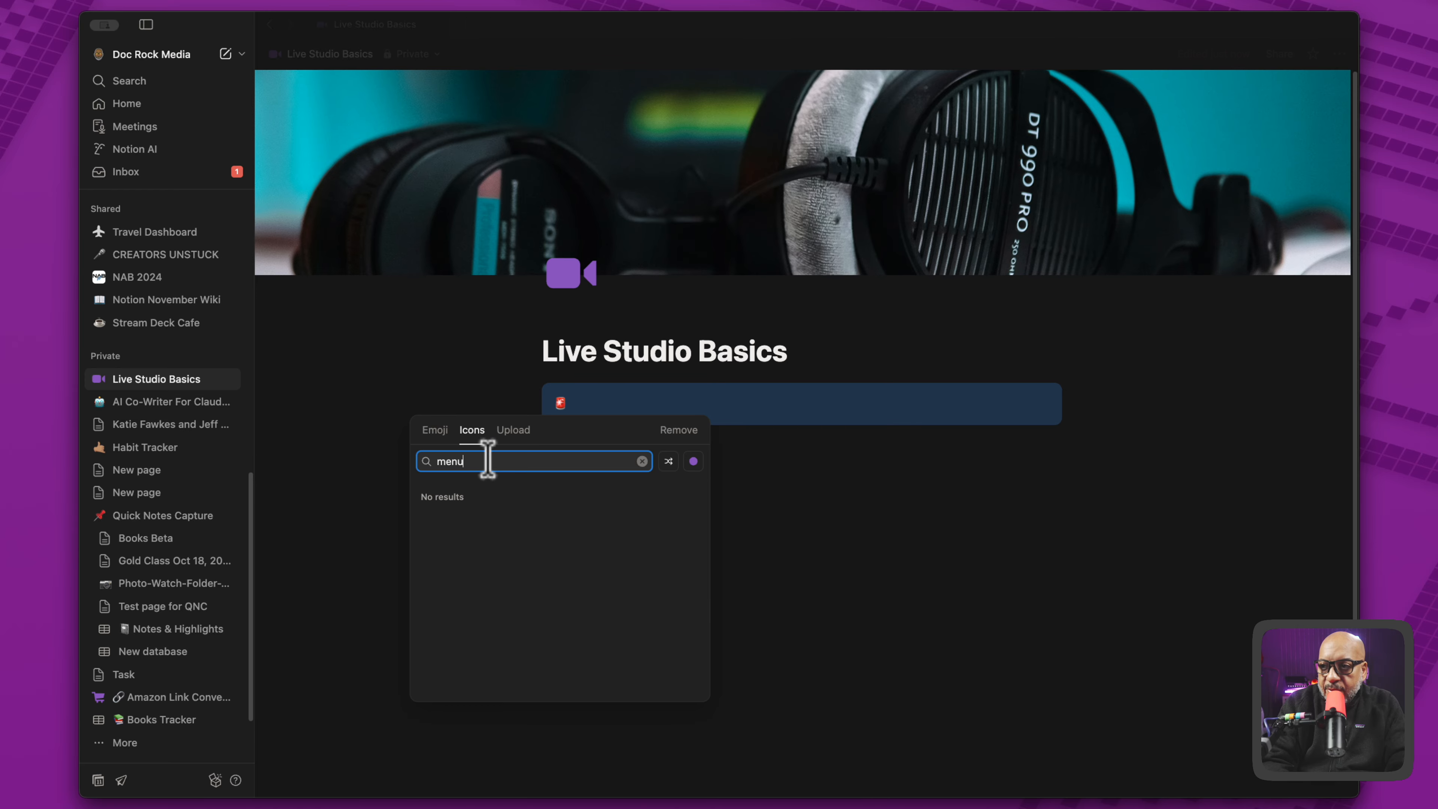
key("BackSpace")
key("BackSpace")
key("BackSpace")
key("BackSpace")
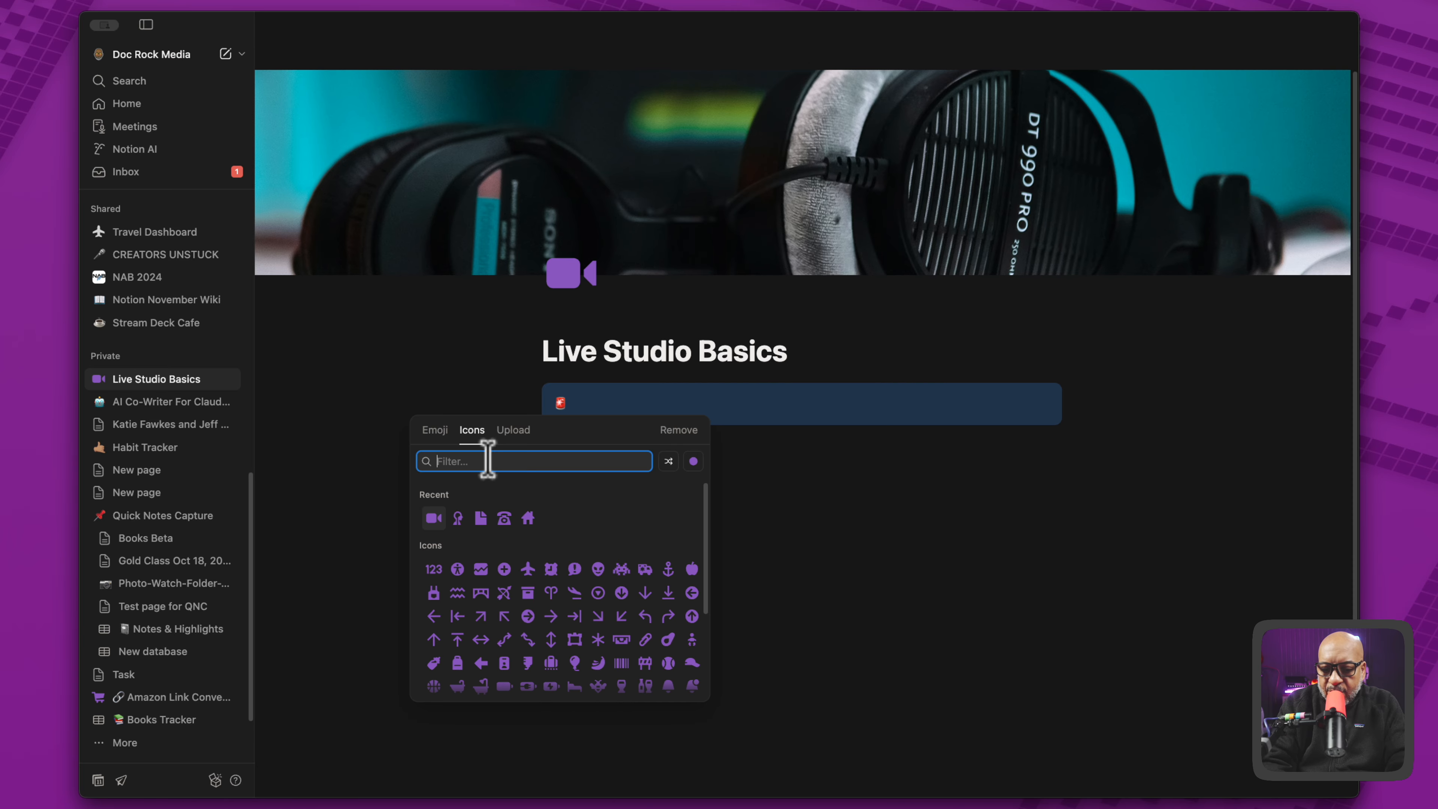
type("list")
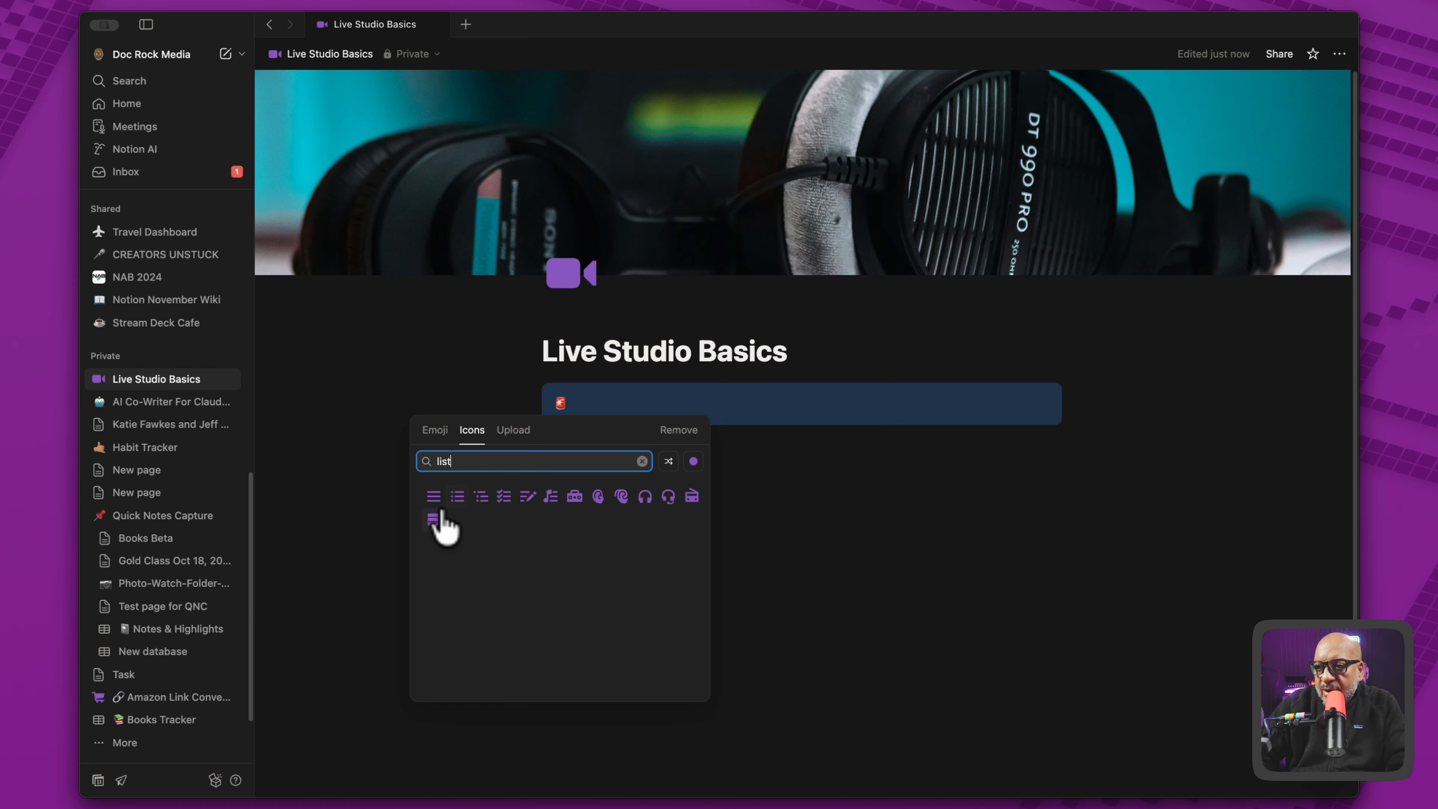
left_click(433, 497)
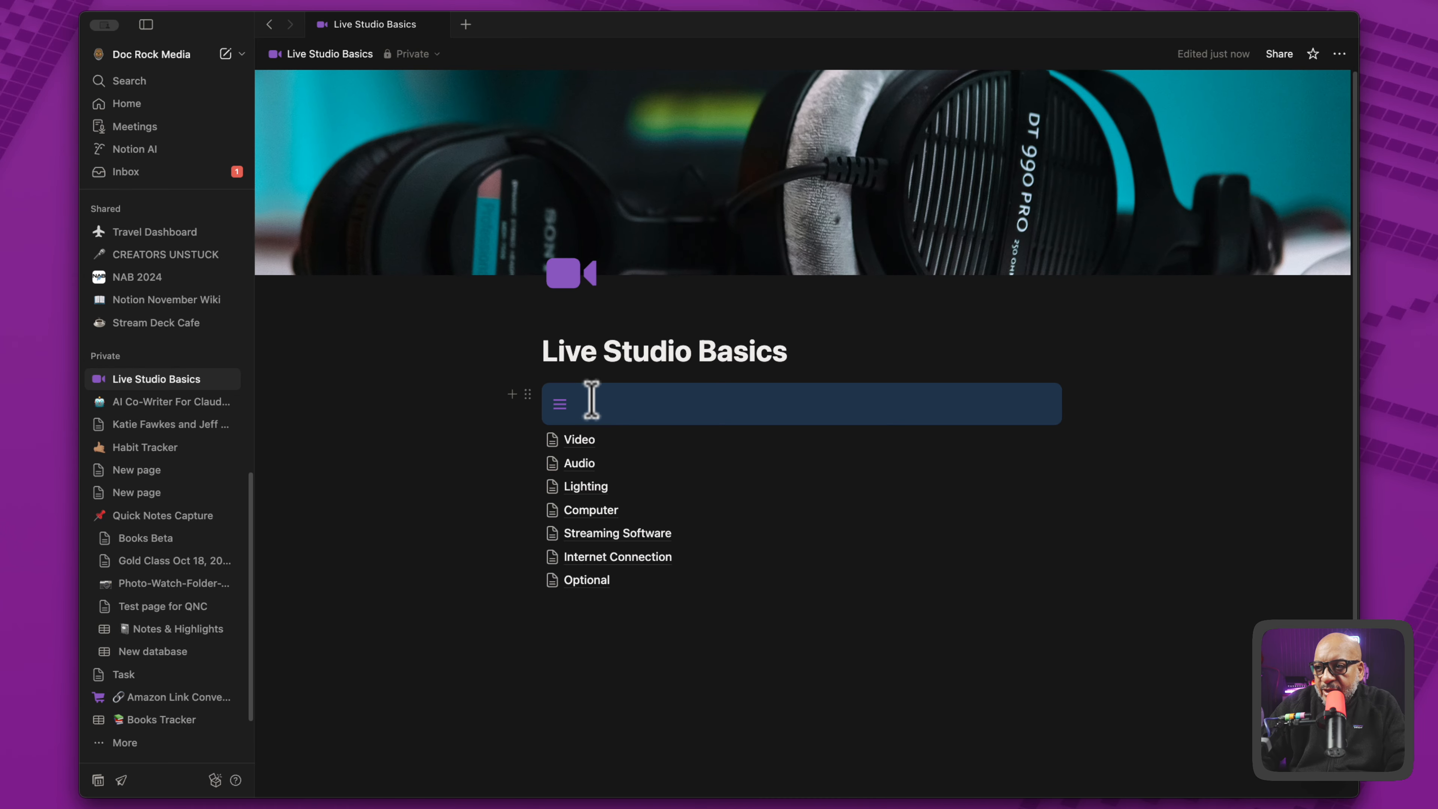
- Title the callout "Navigation" and add an empty line beneath that text inside it
left_click(603, 404)
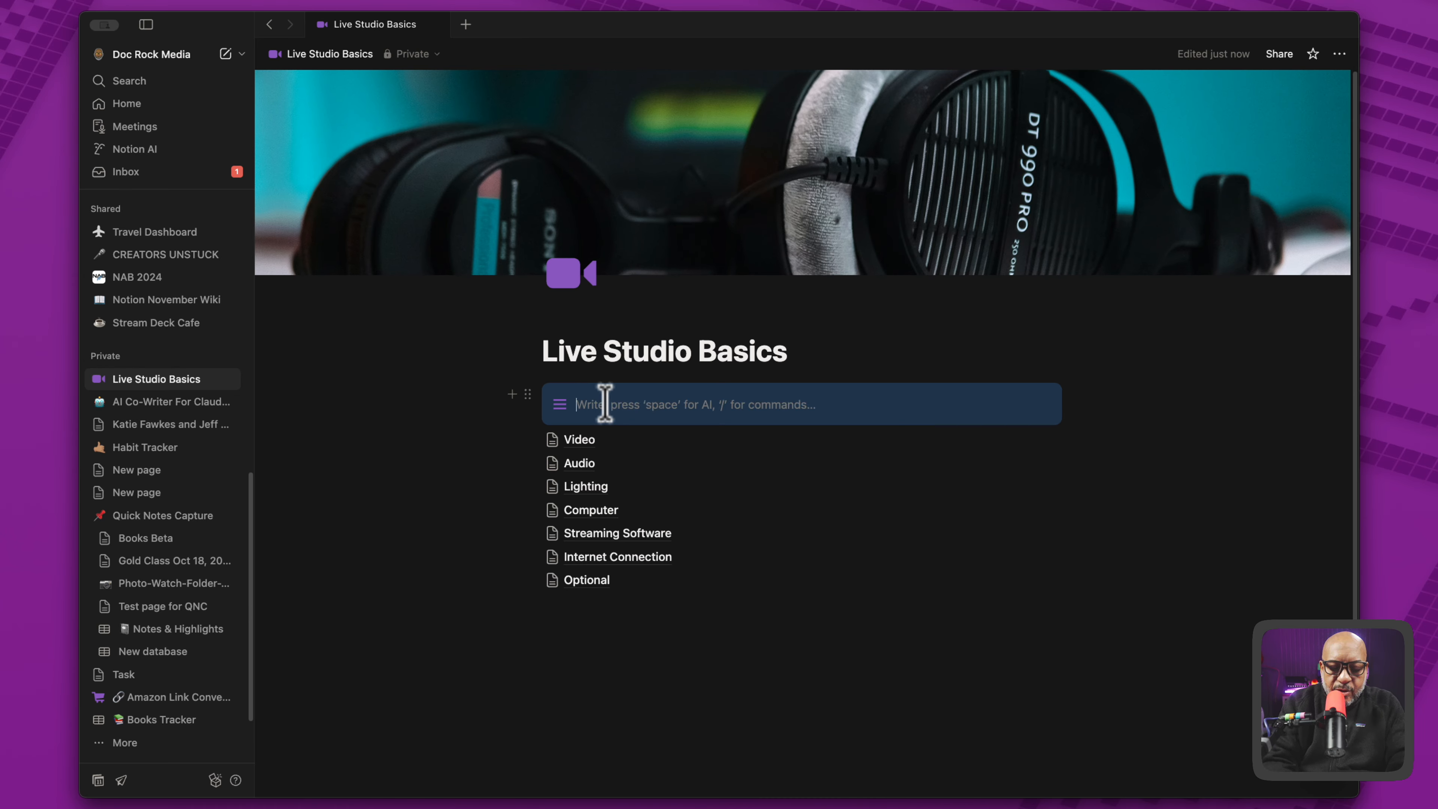
type("Navigation")
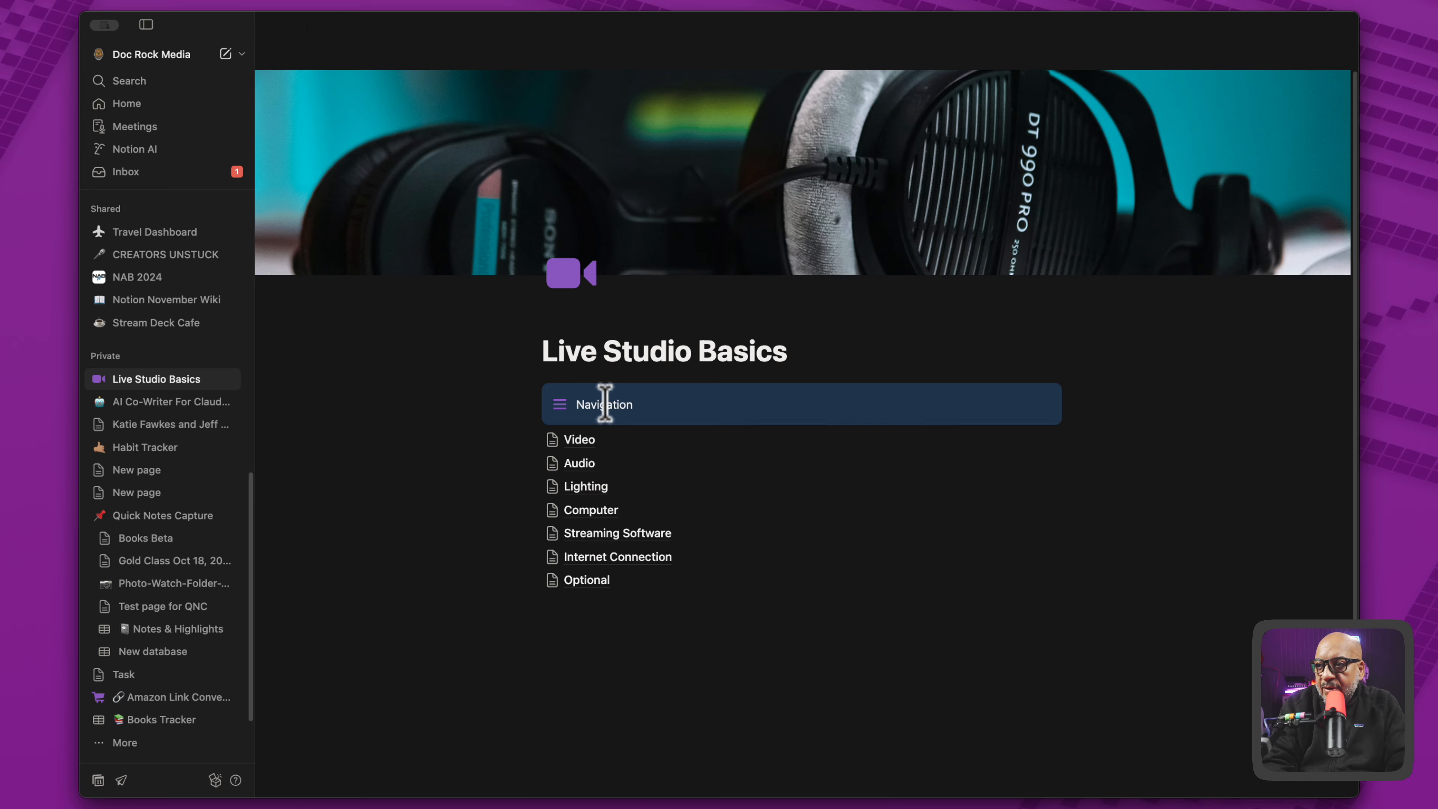
key("Return")
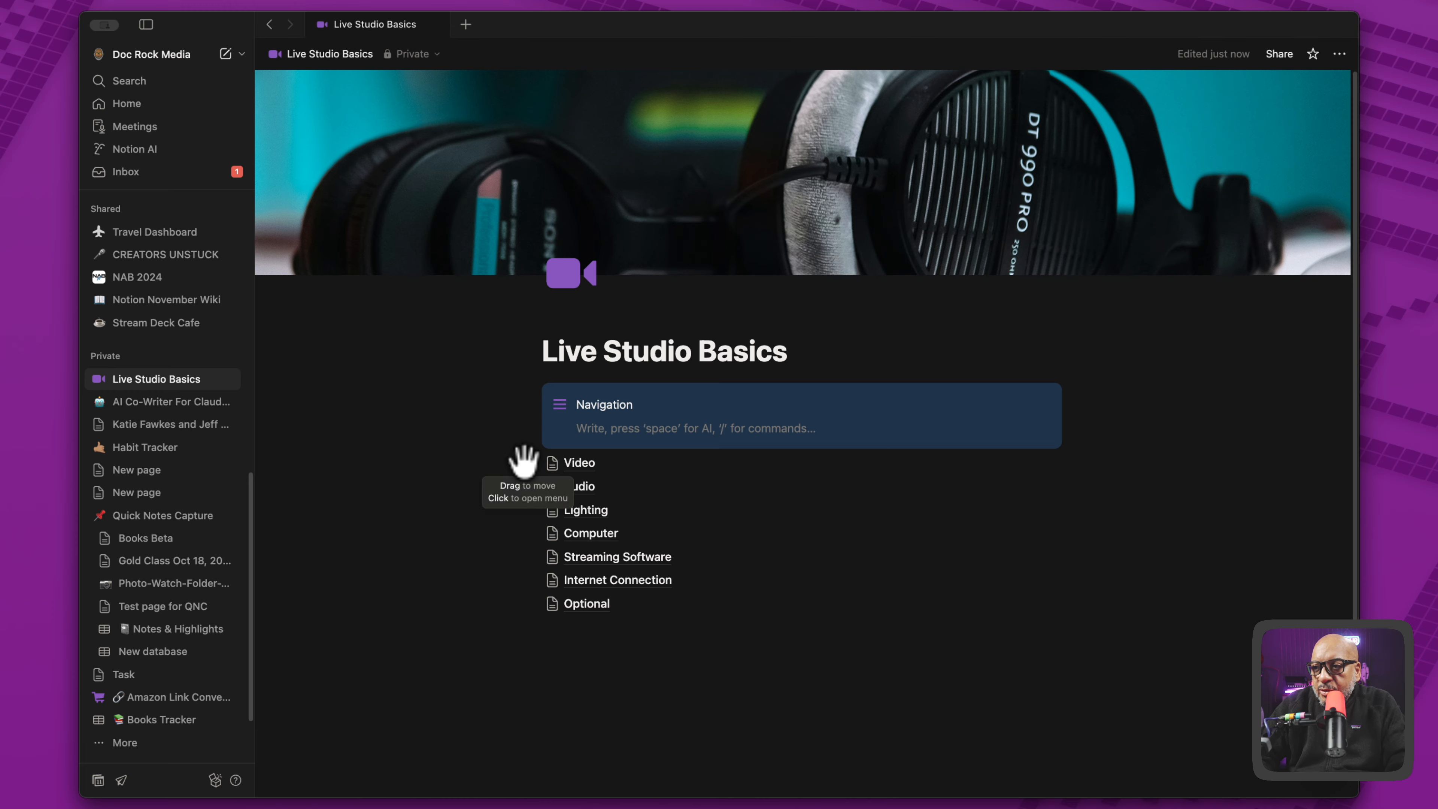
- Move all the subpages from Video through Optional into the callout, beneath the Navigation text
left_click_drag(497, 459, 651, 614)
left_click_drag(523, 457, 586, 419)
left_click(590, 623)
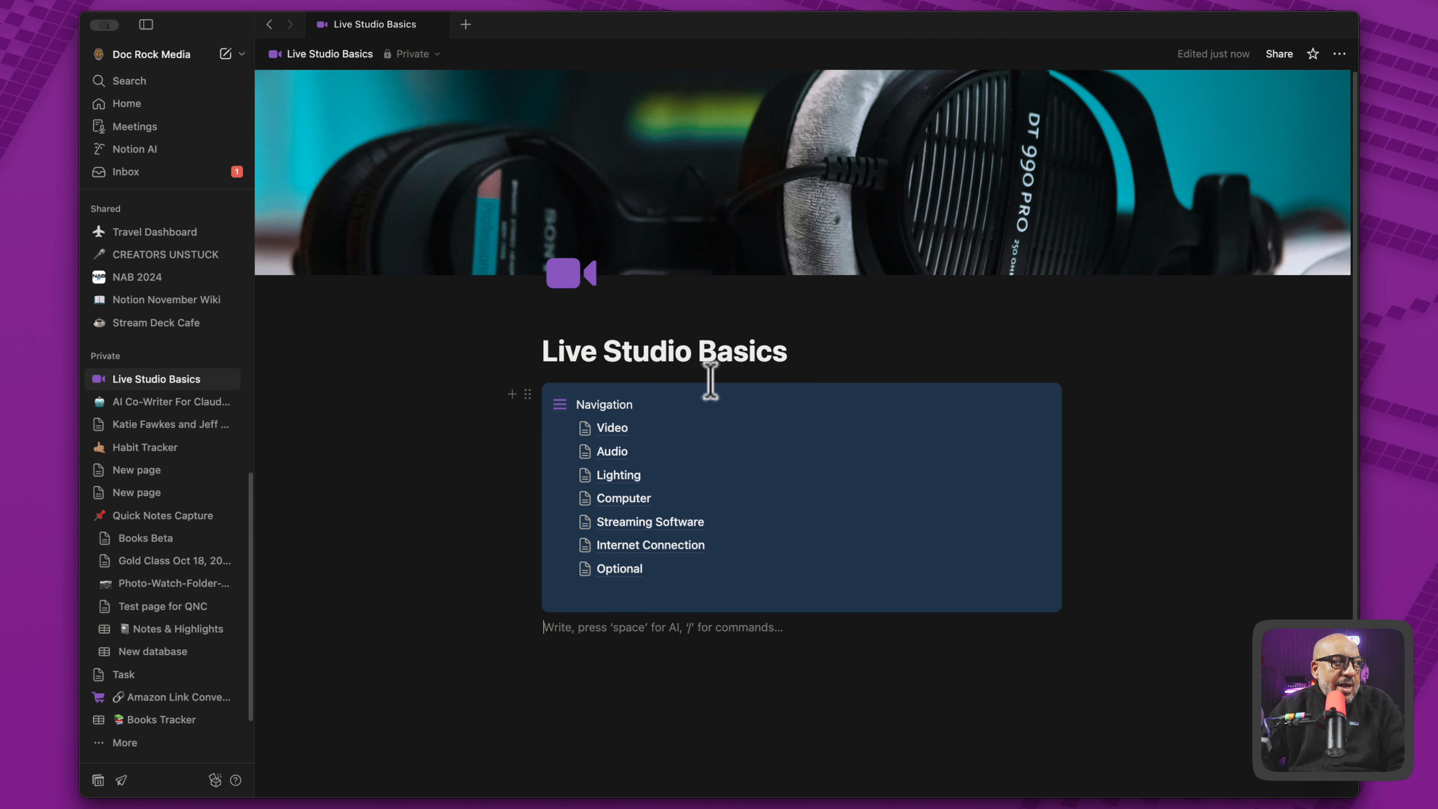
- Check the callout's Video and Audio subpage links by opening them, returning to Live Studio Basics after each visit
left_click(614, 431)
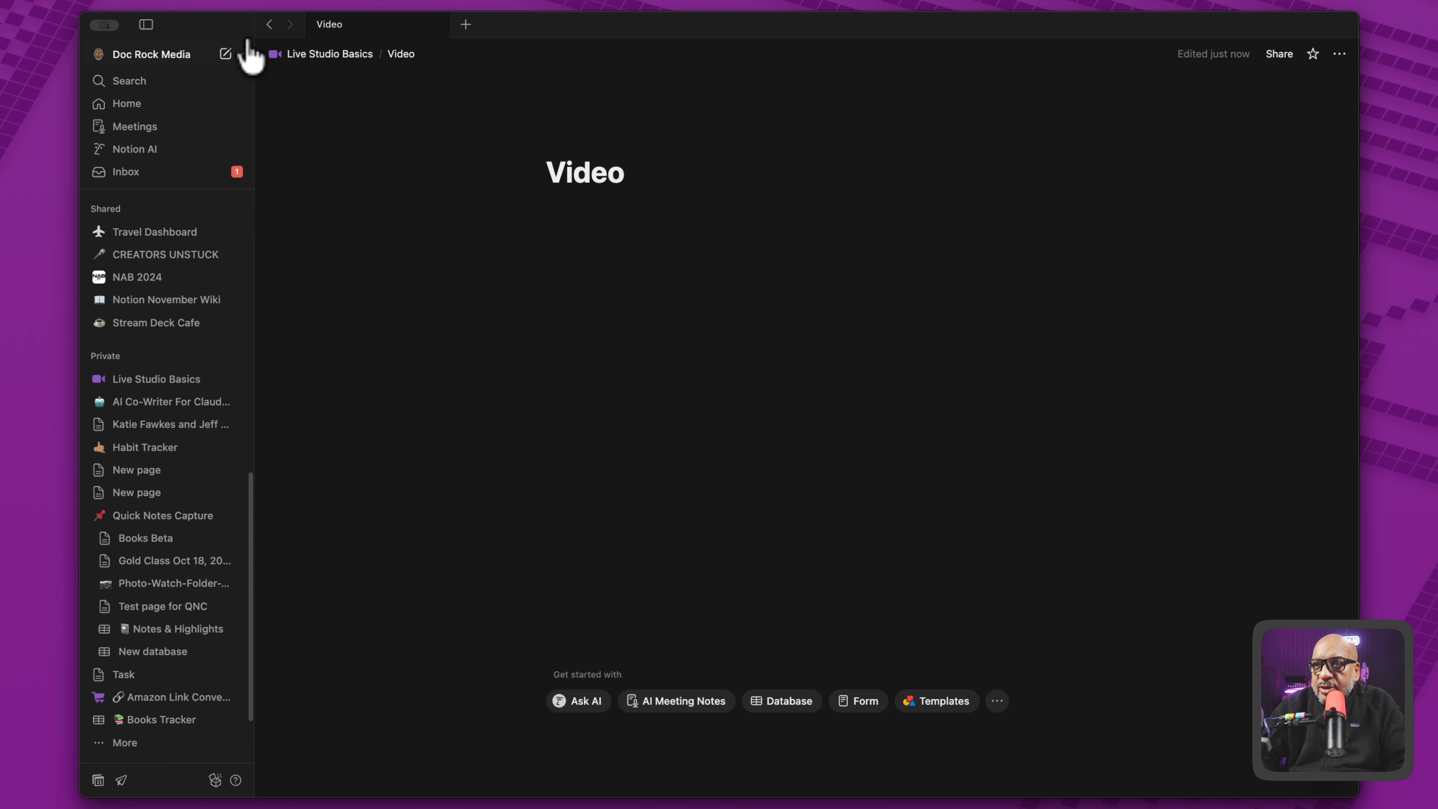
left_click(269, 26)
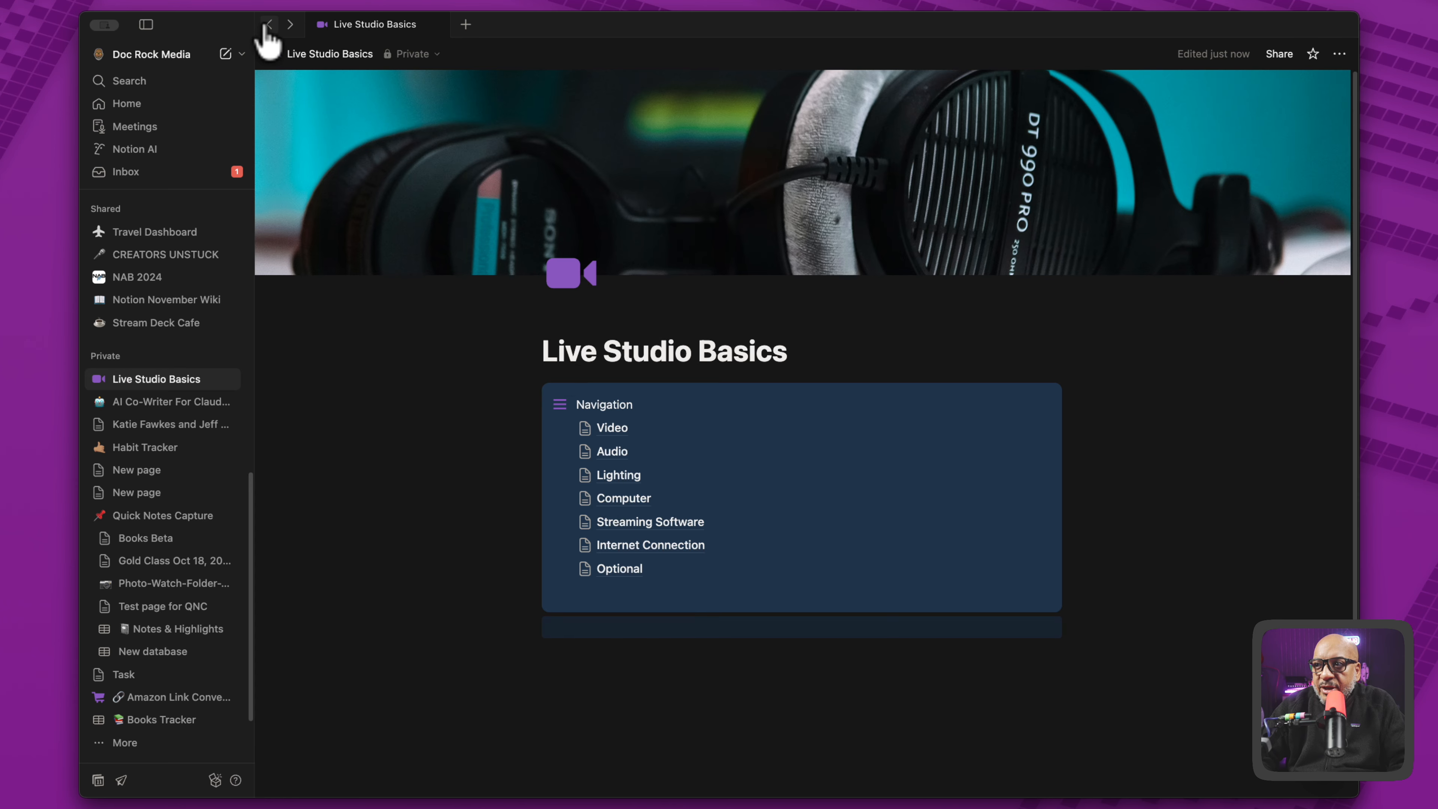
left_click(613, 453)
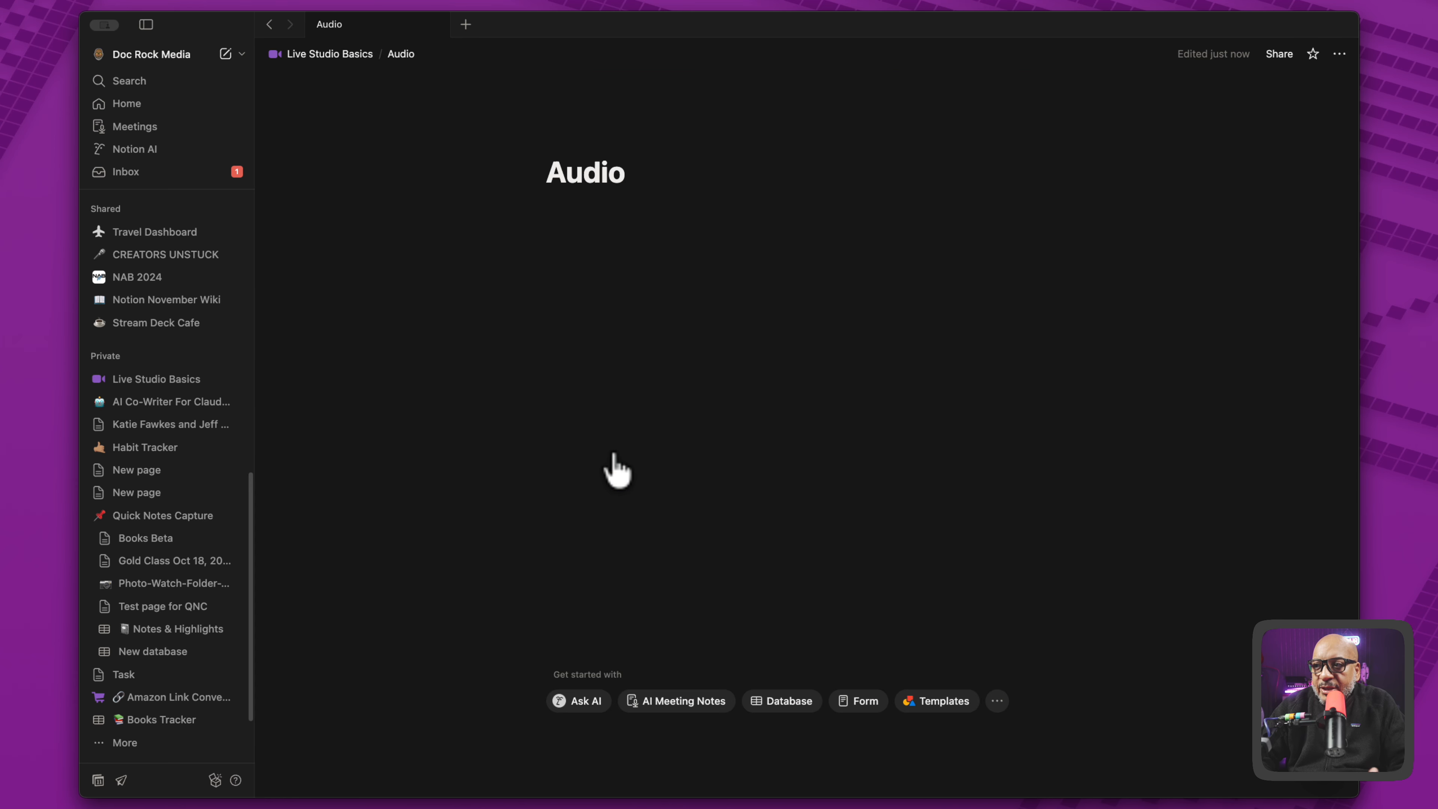
left_click(270, 25)
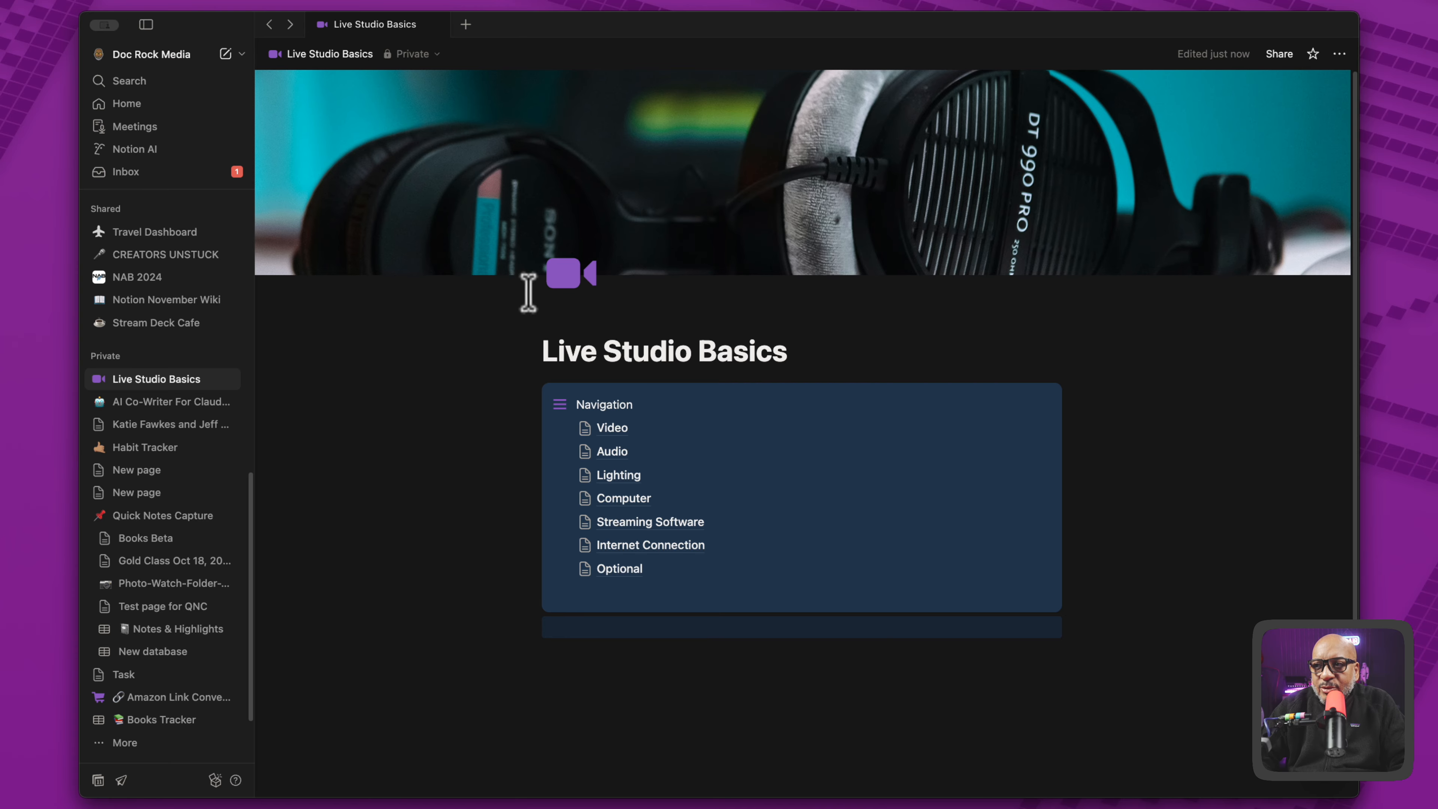
left_click(611, 436)
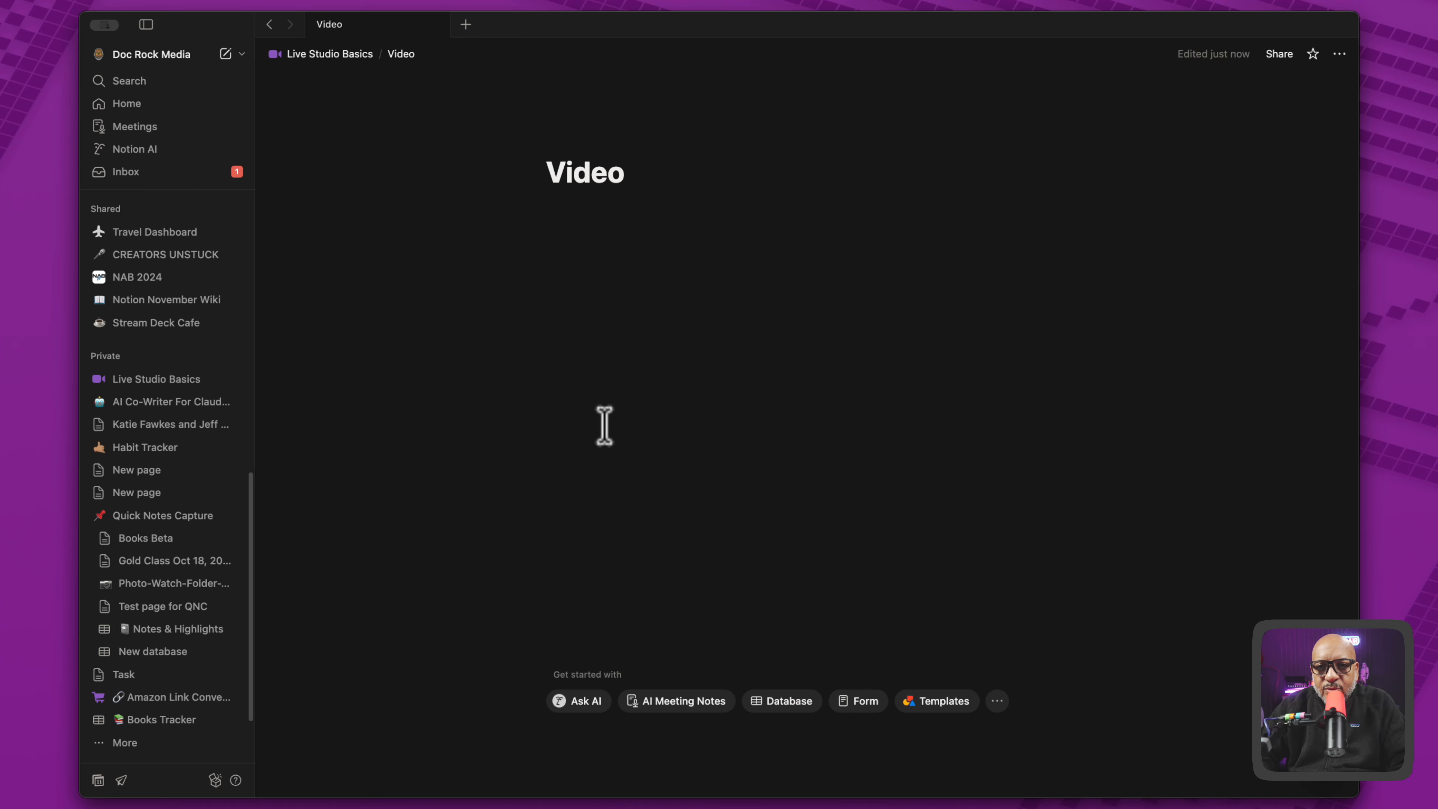
left_click(341, 55)
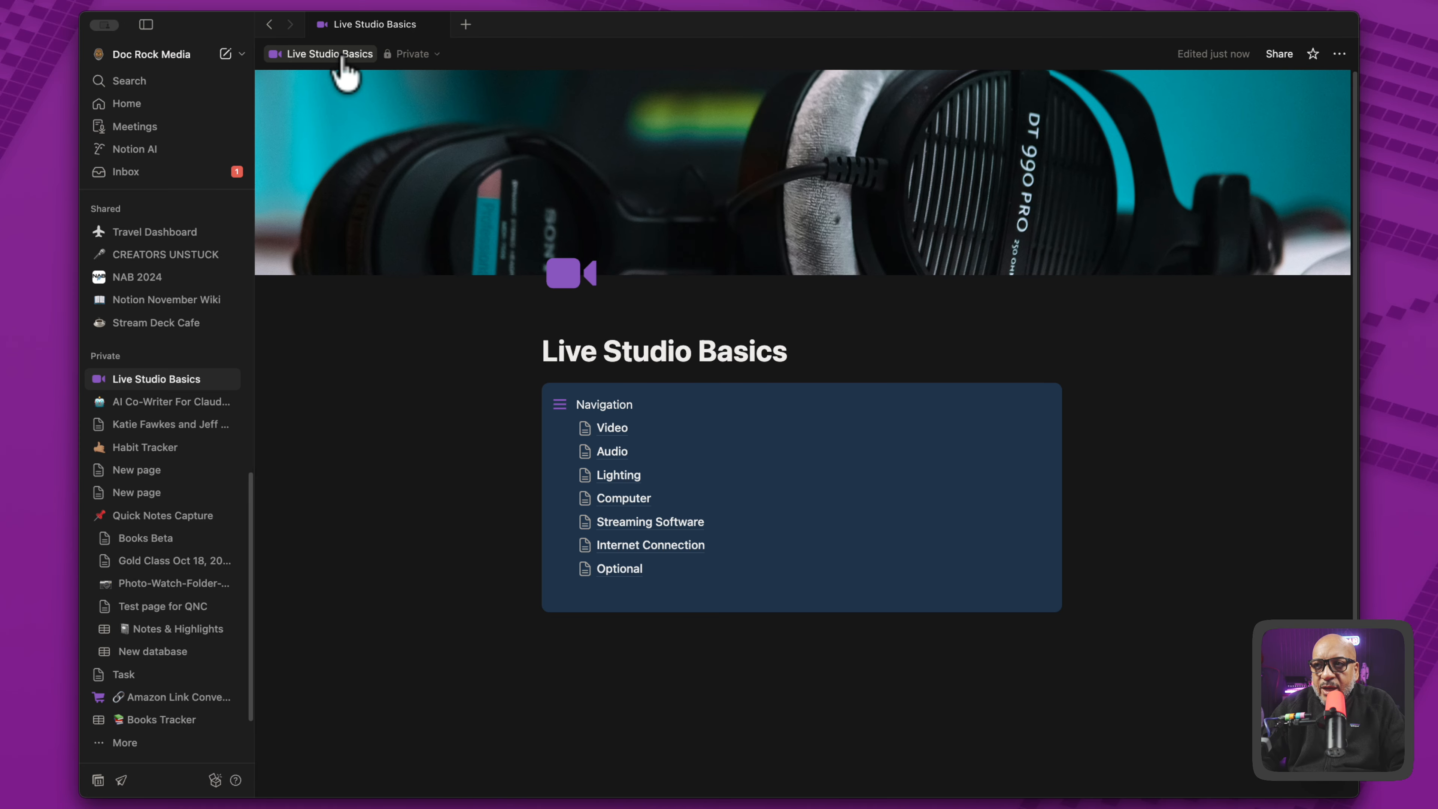
- Insert a two-column layout between the Live Studio Basics title and the Navigation callout
left_click(714, 646)
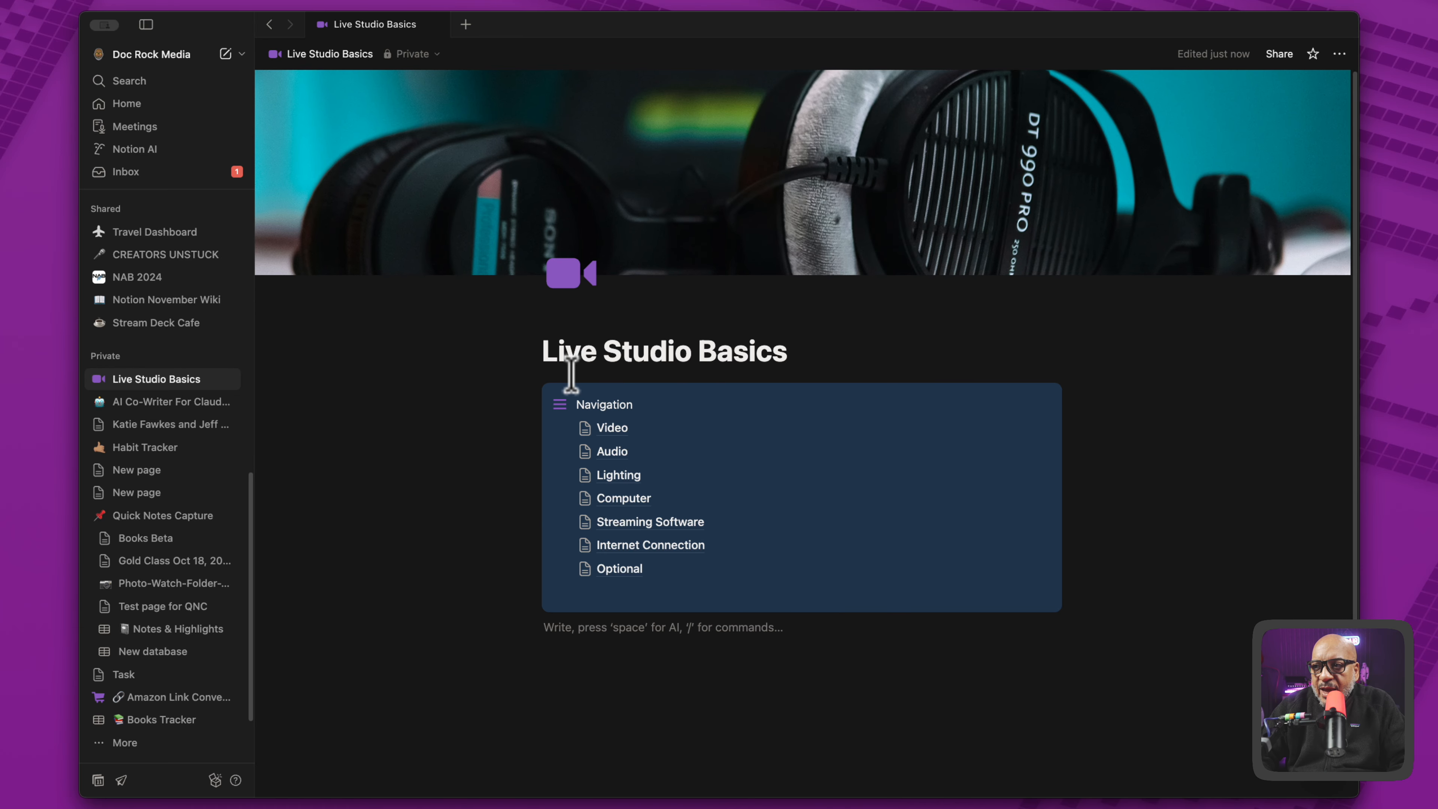
left_click(513, 387)
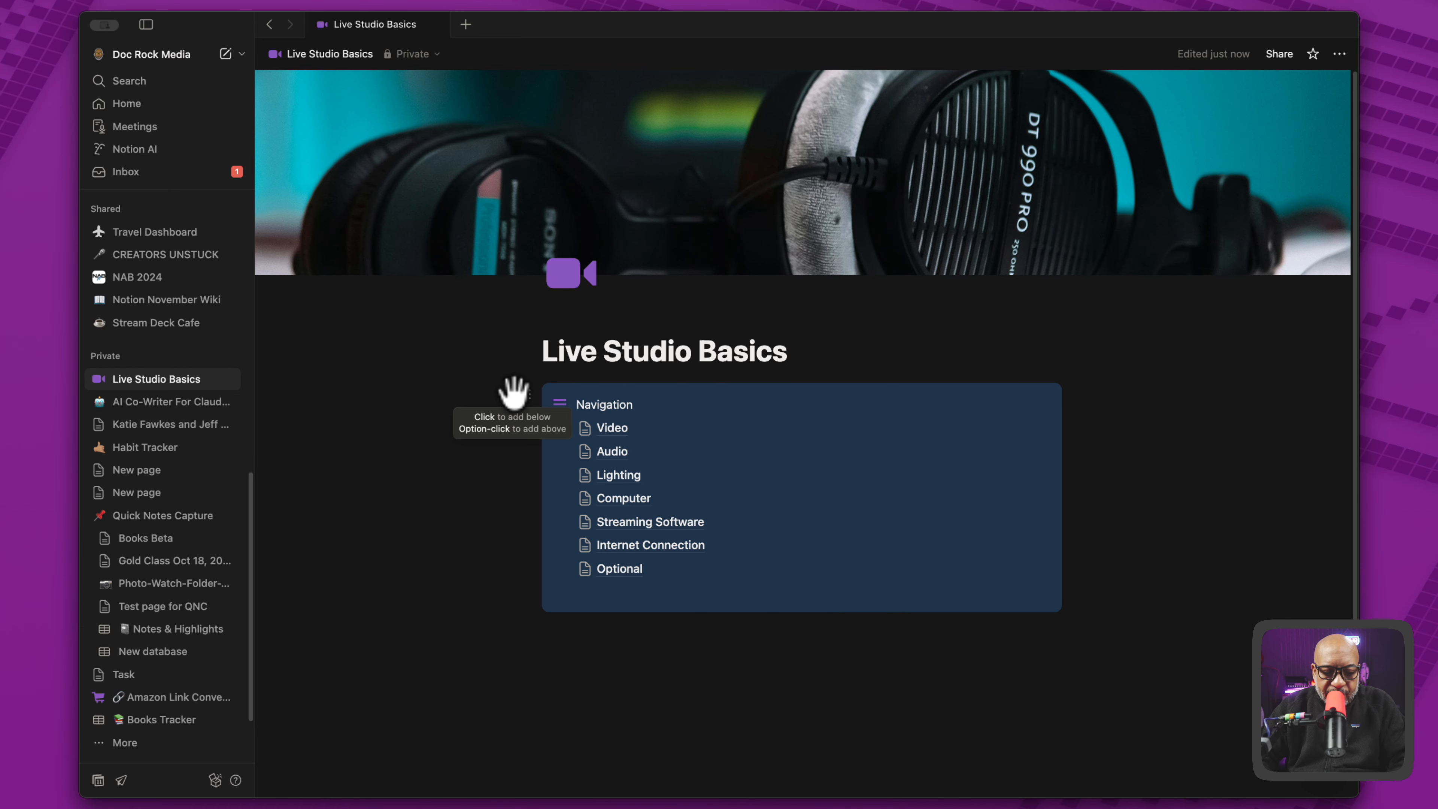
left_click(513, 391, "alt")
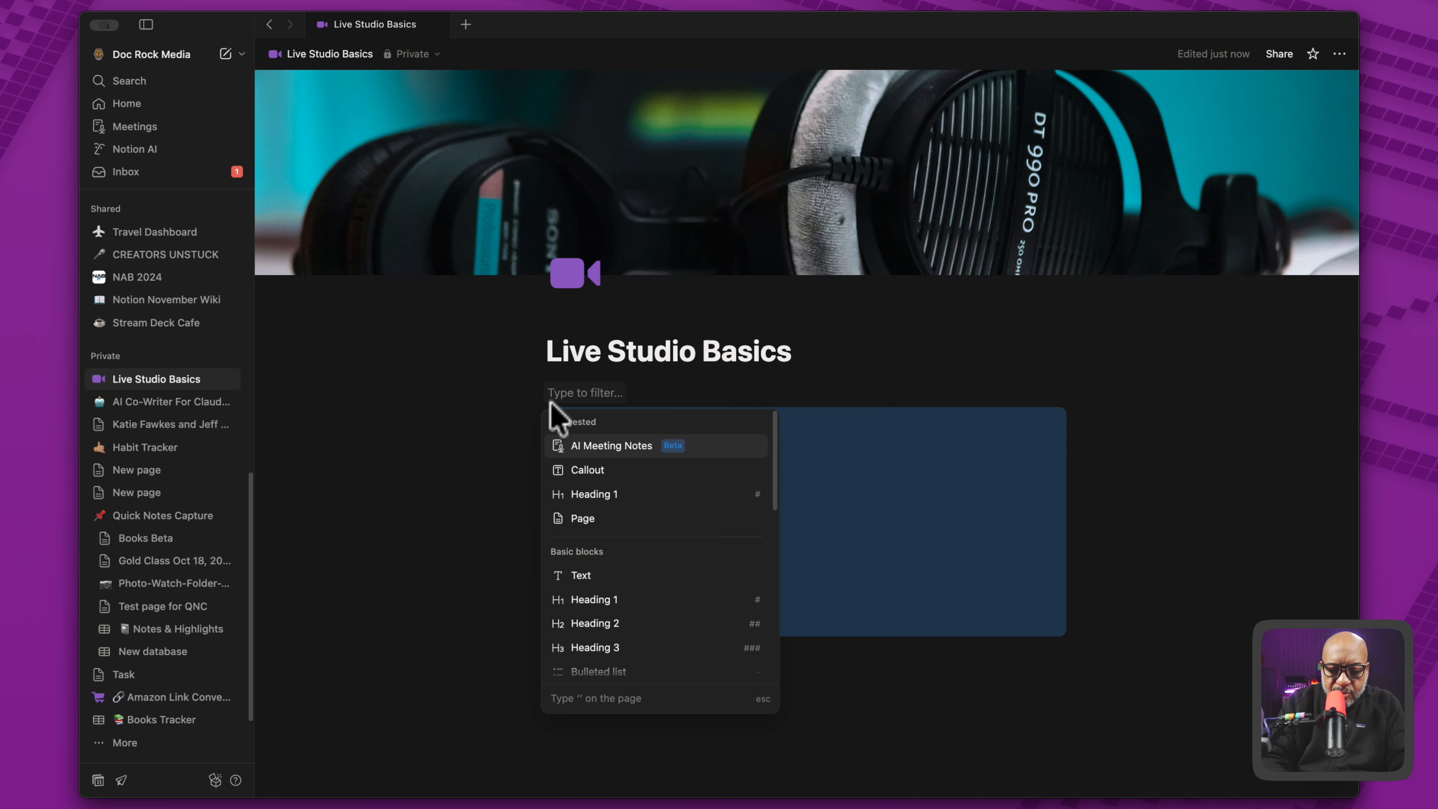
type("/col")
key("Return")
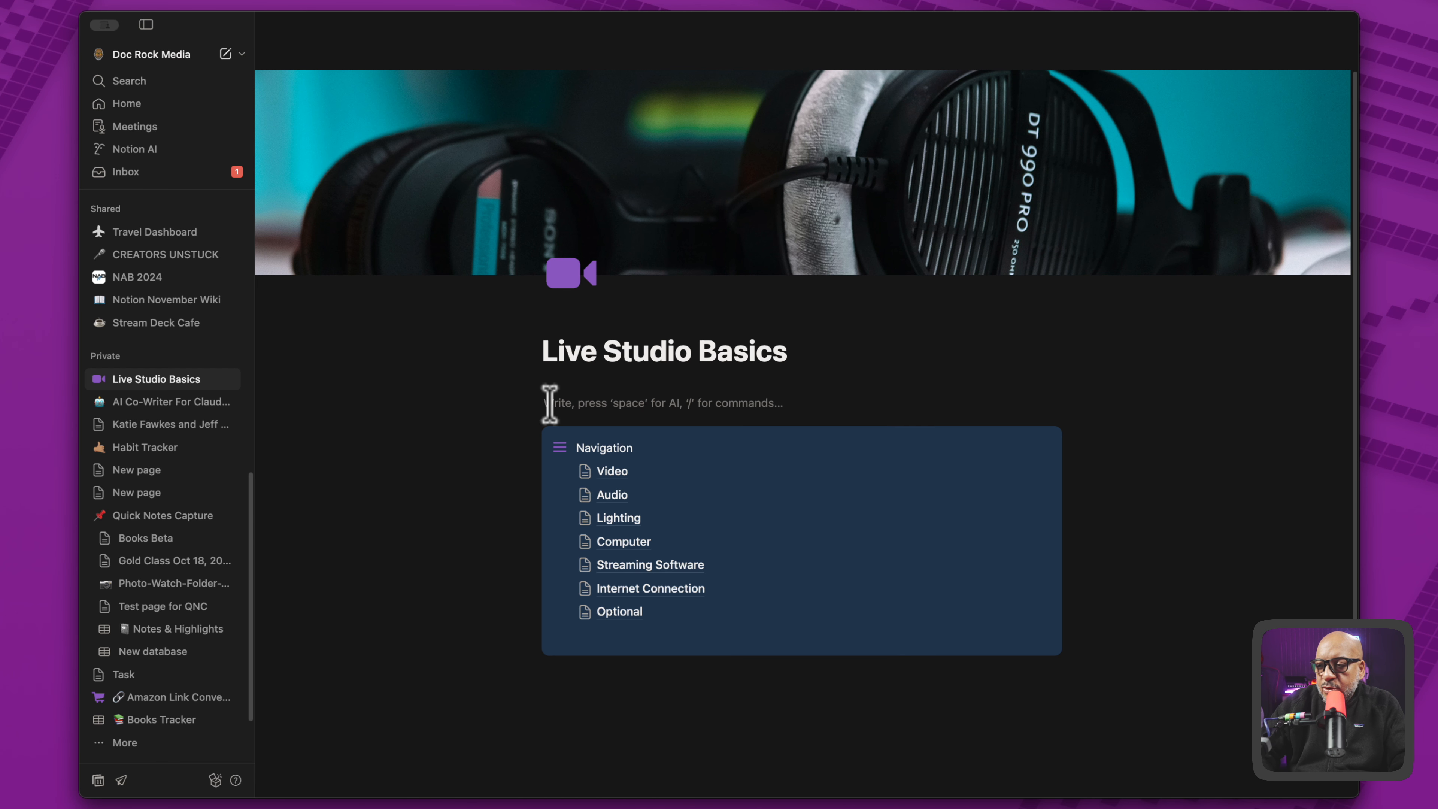
- Move the Navigation callout into the first column and narrow that column to just fit the subpage names
left_click_drag(538, 432, 562, 402)
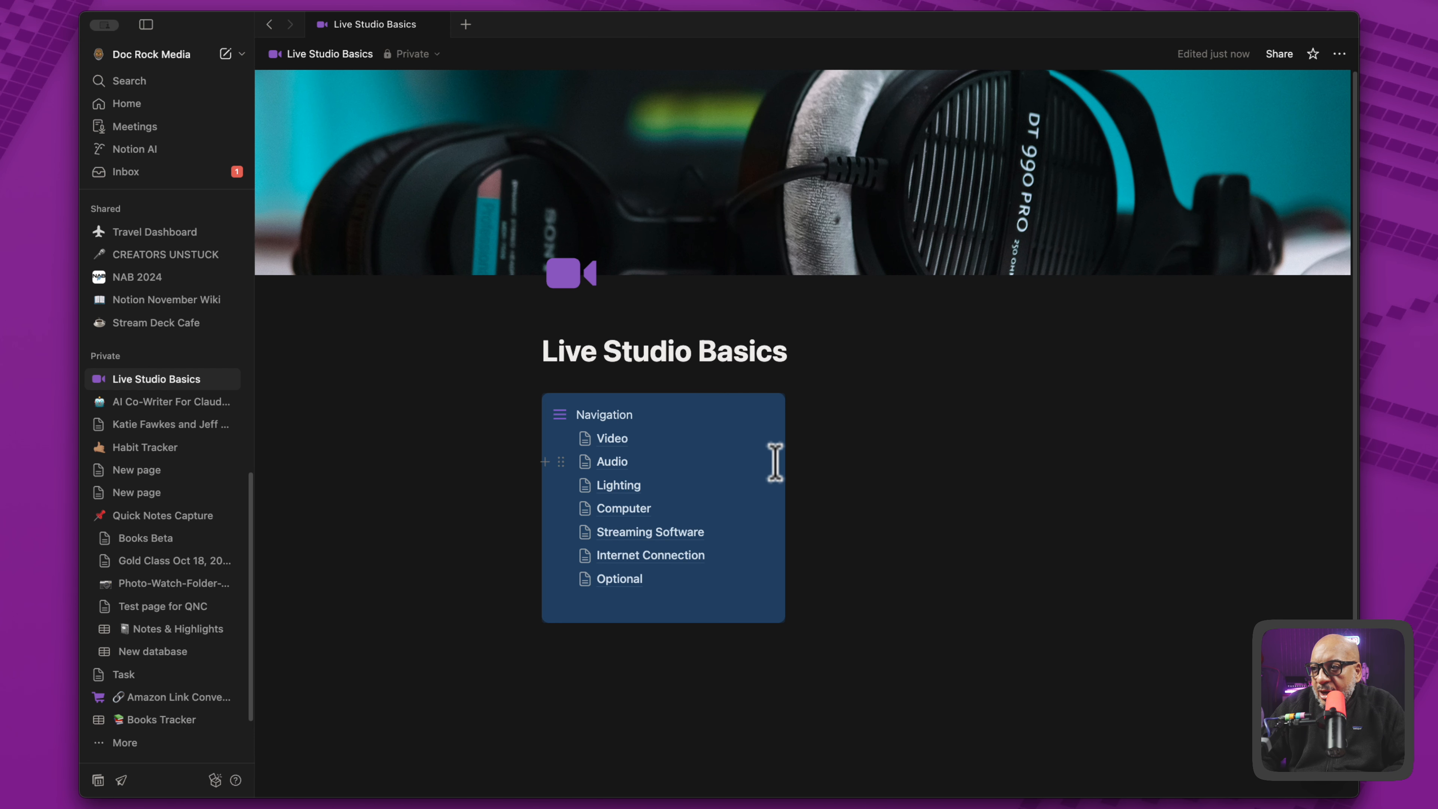
left_click_drag(801, 464, 745, 466)
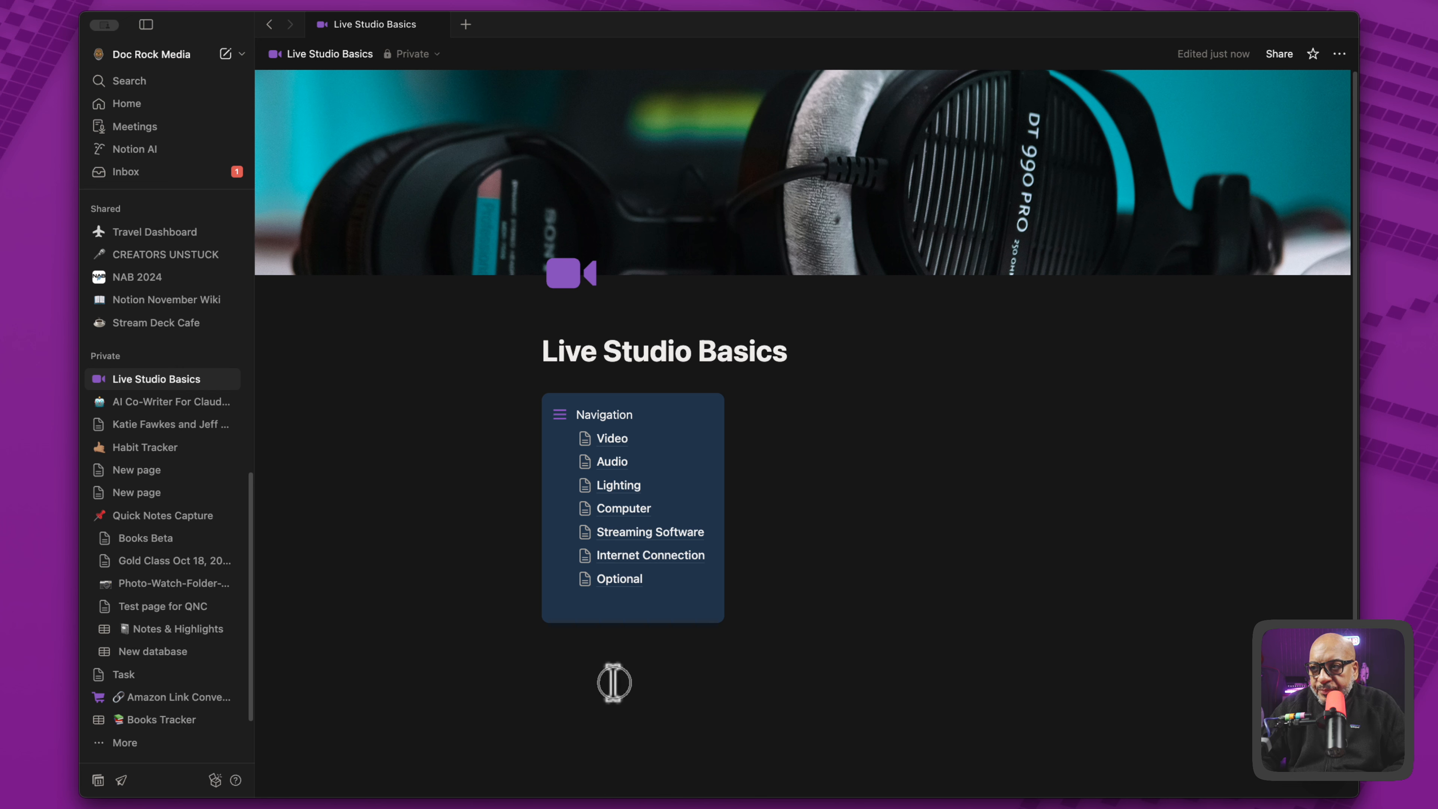
left_click(610, 684)
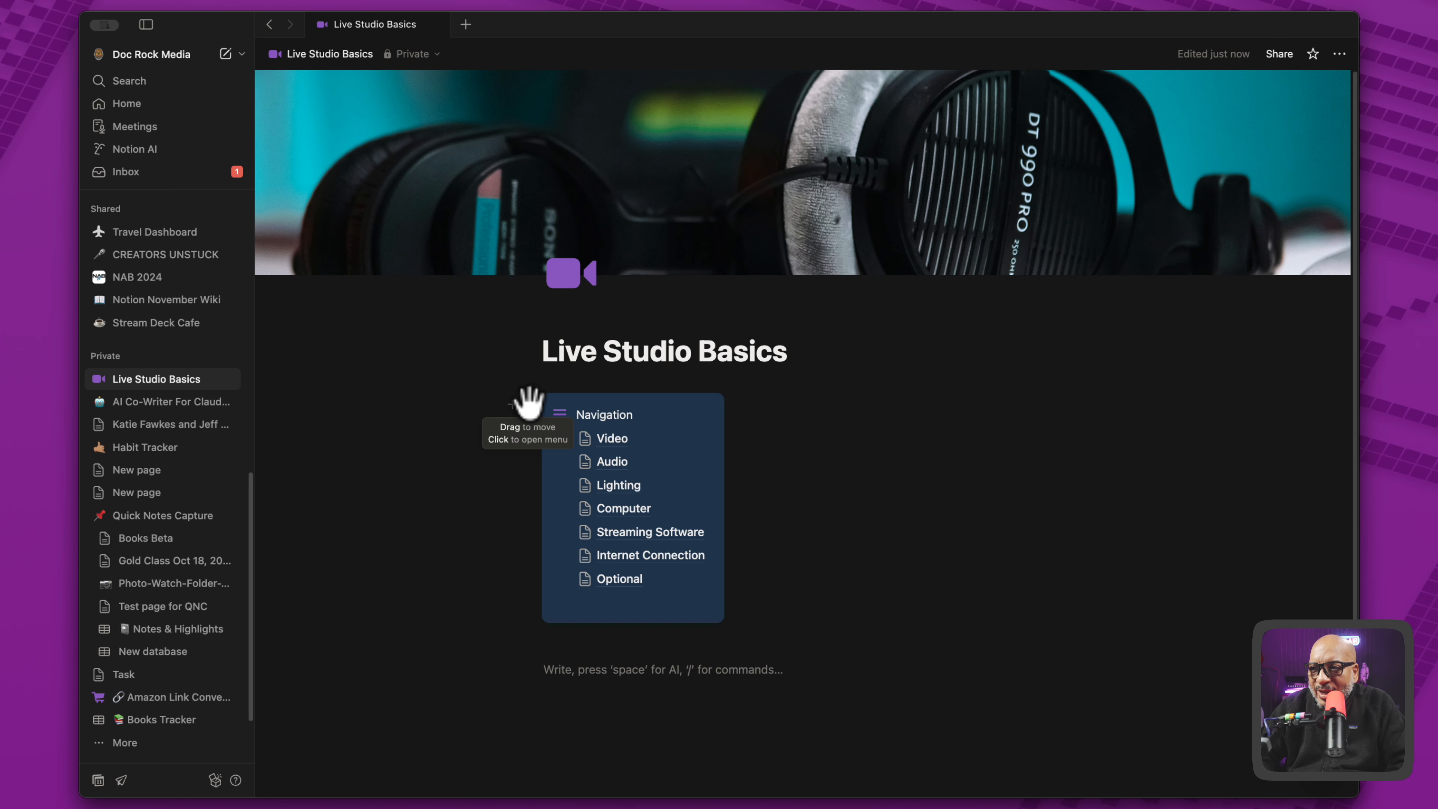
- Turn the Navigation callout into a synced block and copy the link to that block
left_click(527, 404)
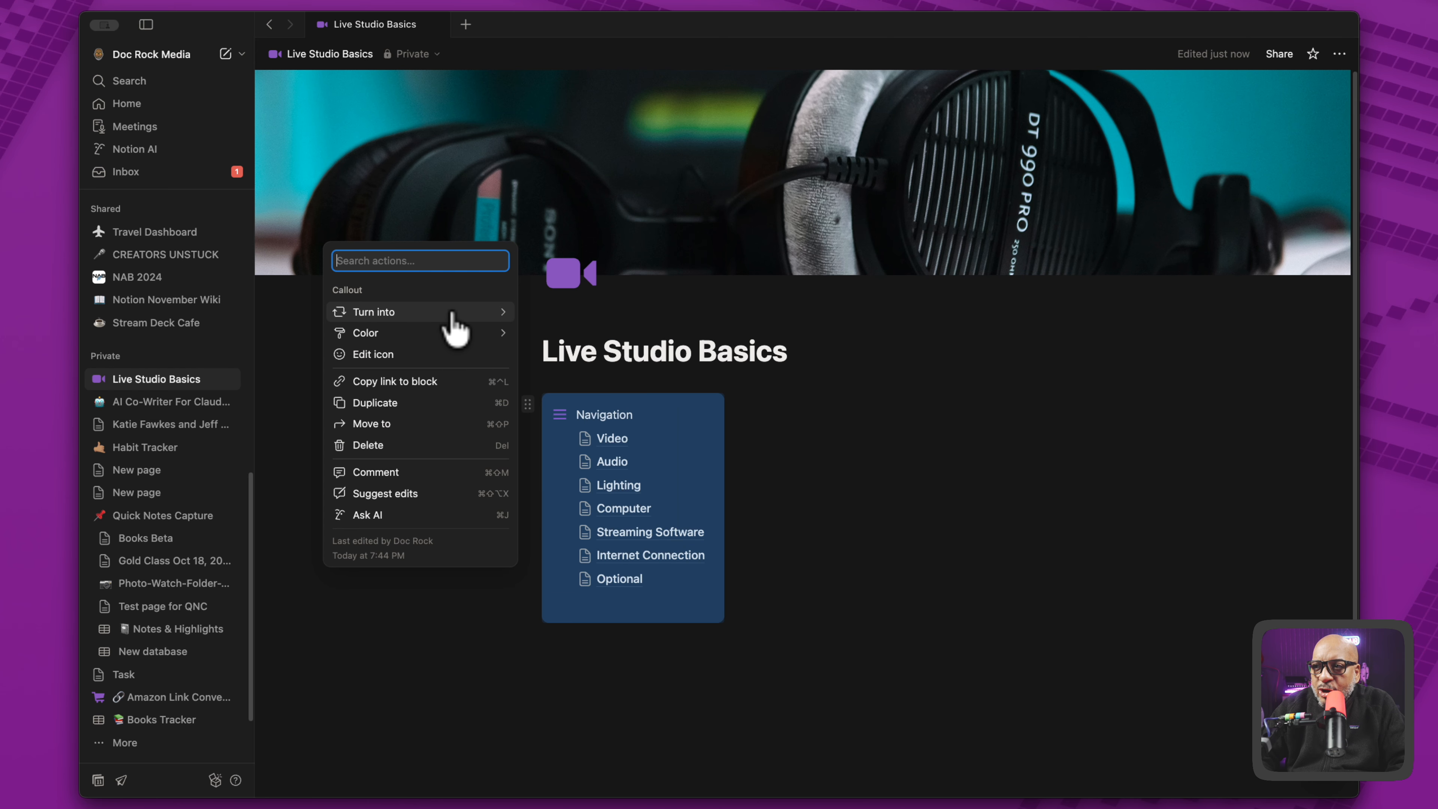
mouse_move(453, 326)
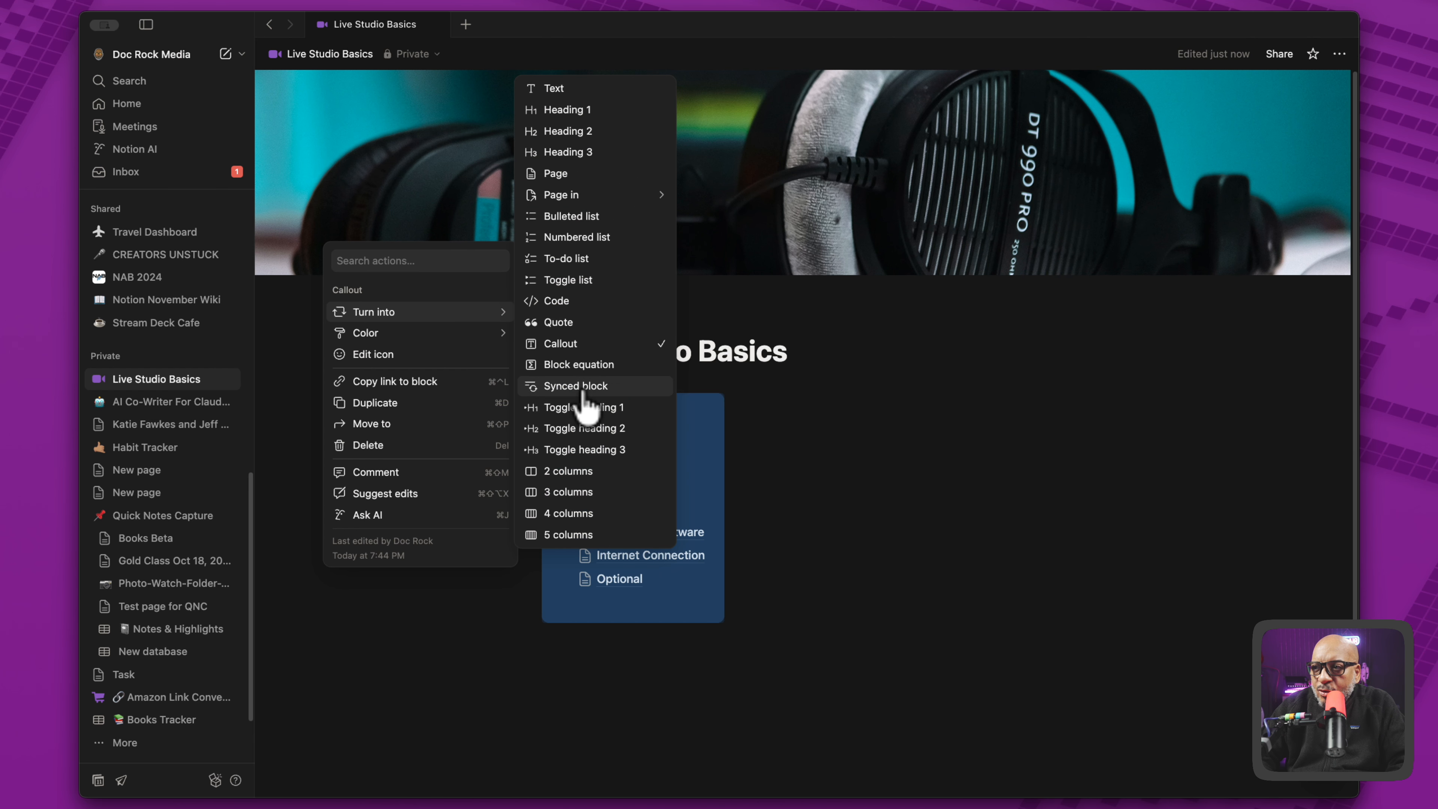
key("Escape")
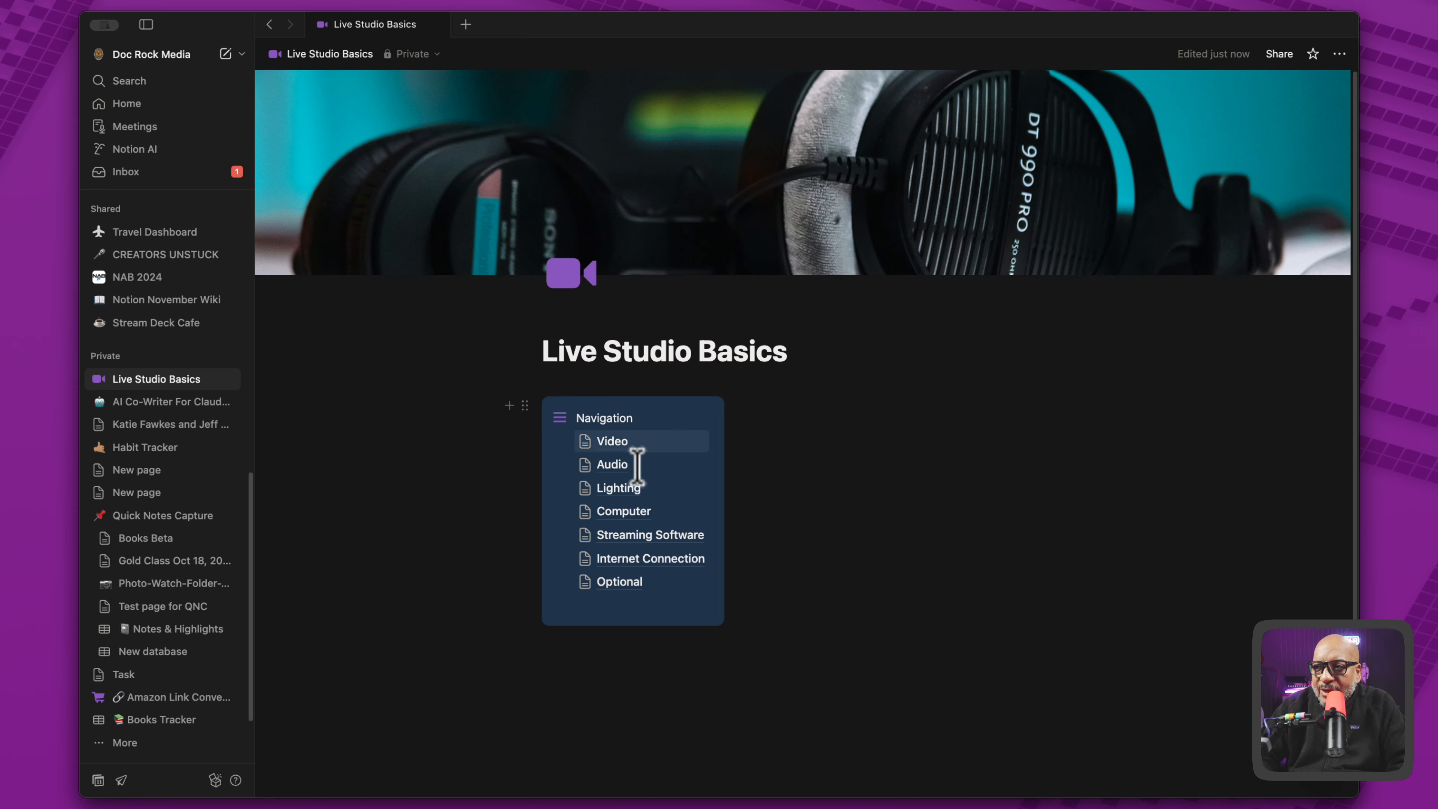
left_click(524, 404)
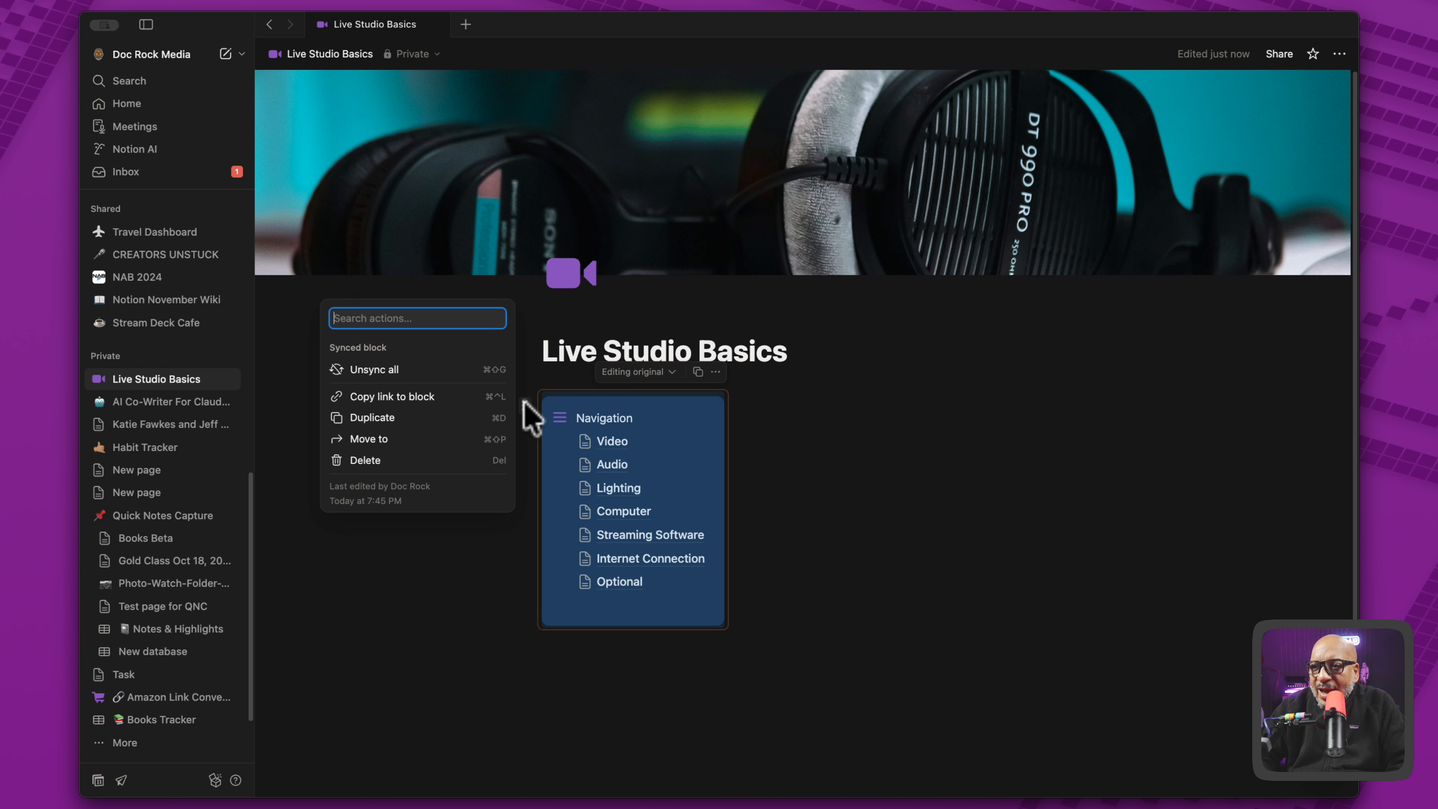
left_click(436, 396)
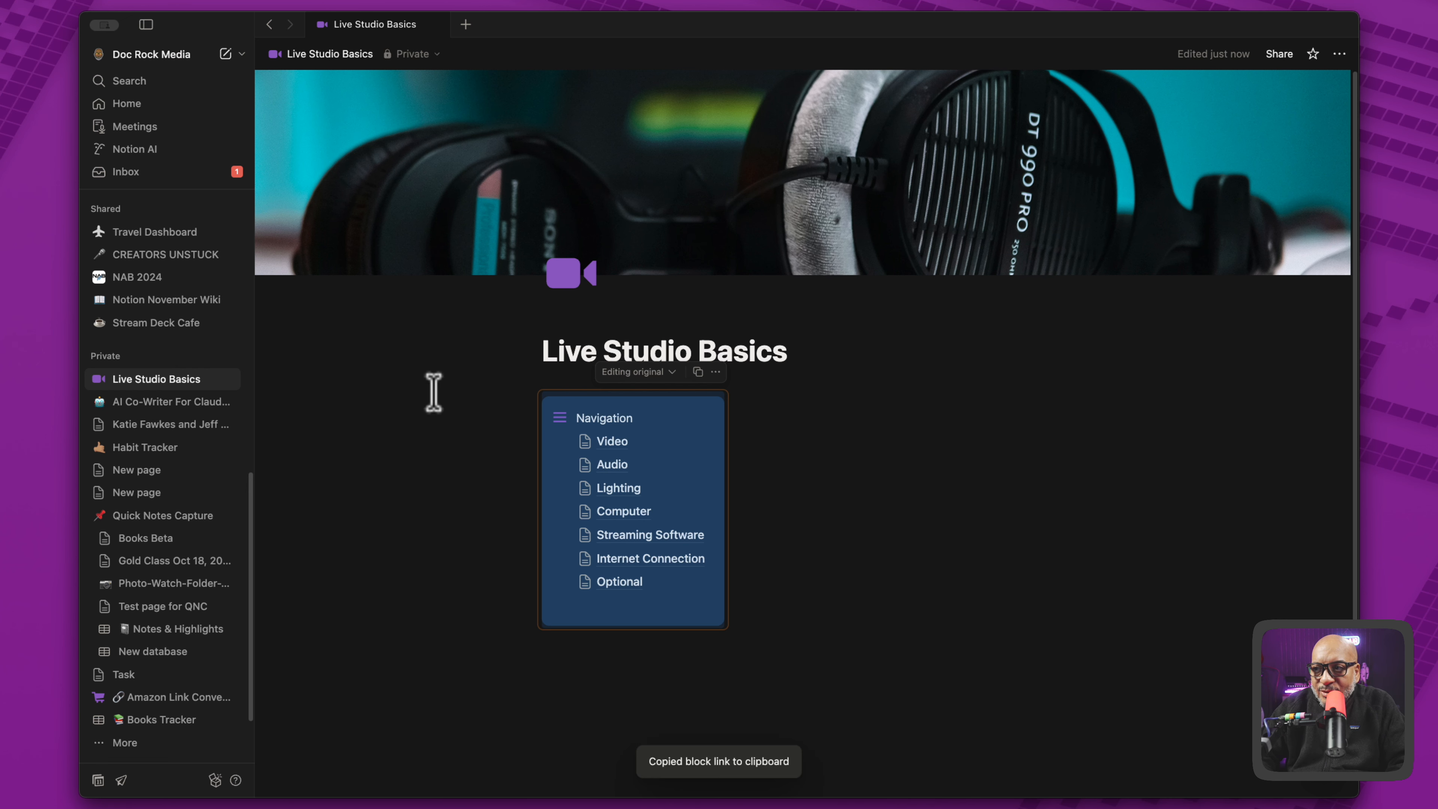
- Open the Video subpage and insert a two-column layout under its title
left_click(615, 440)
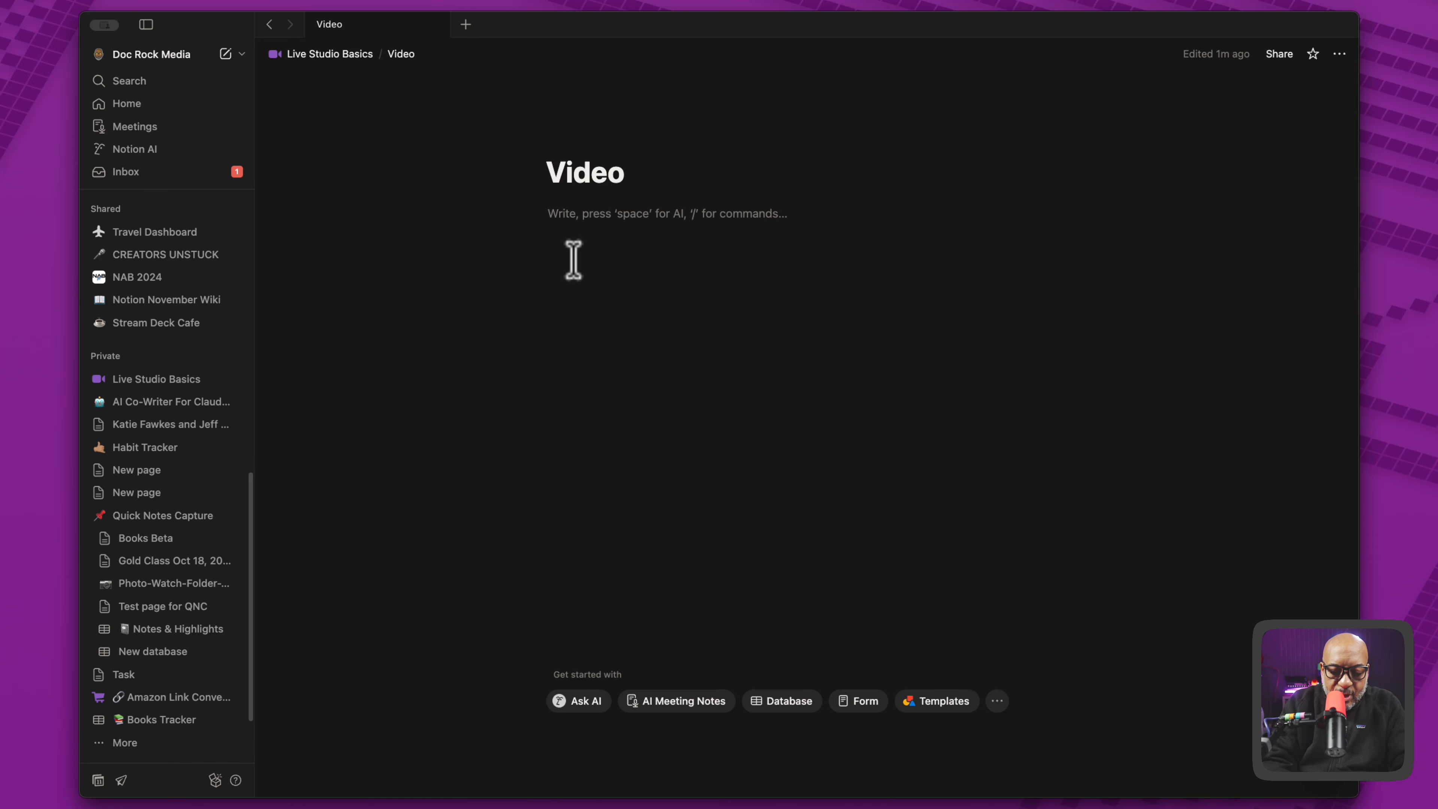
type("/")
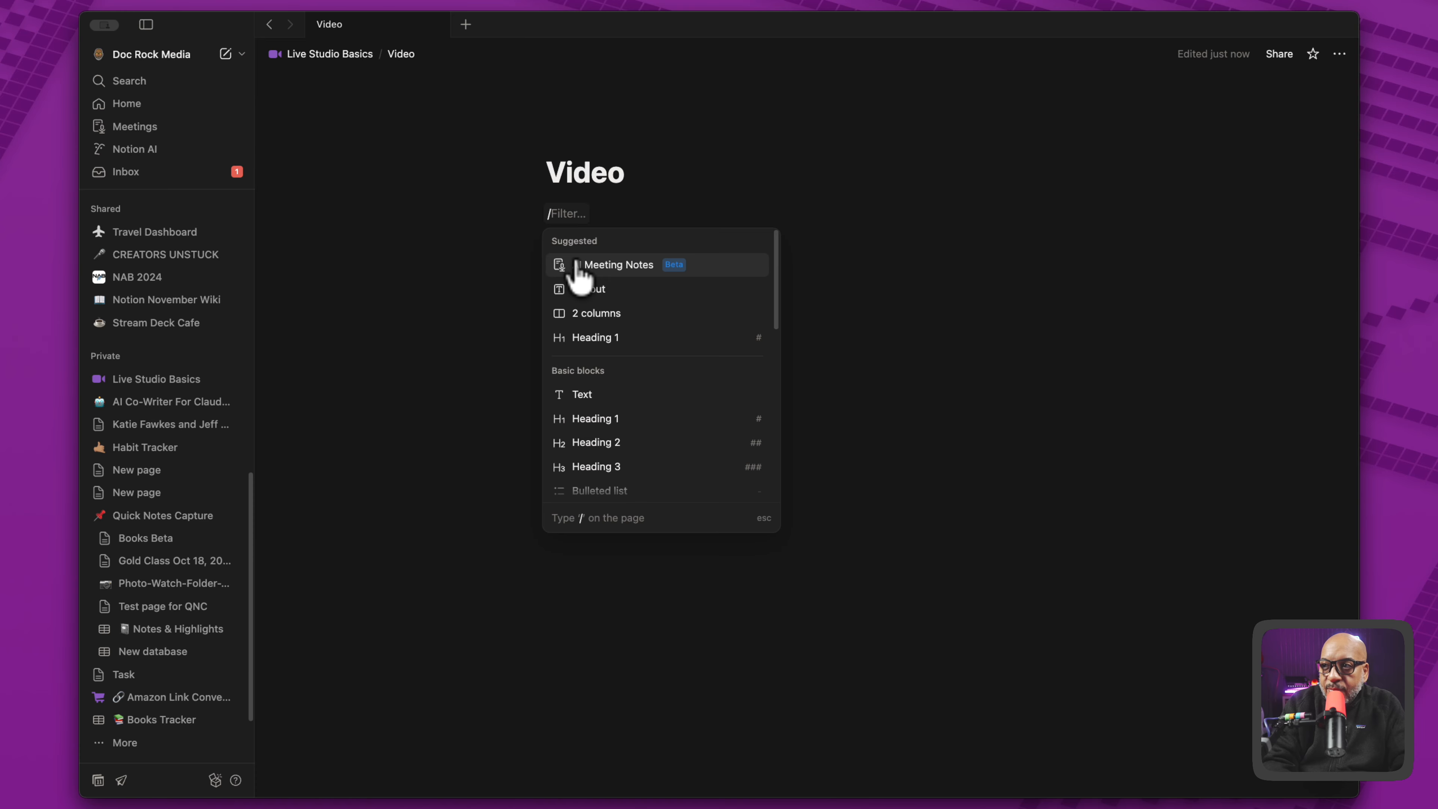
type("col")
key("BackSpace")
key("BackSpace")
key("BackSpace")
key("BackSpace")
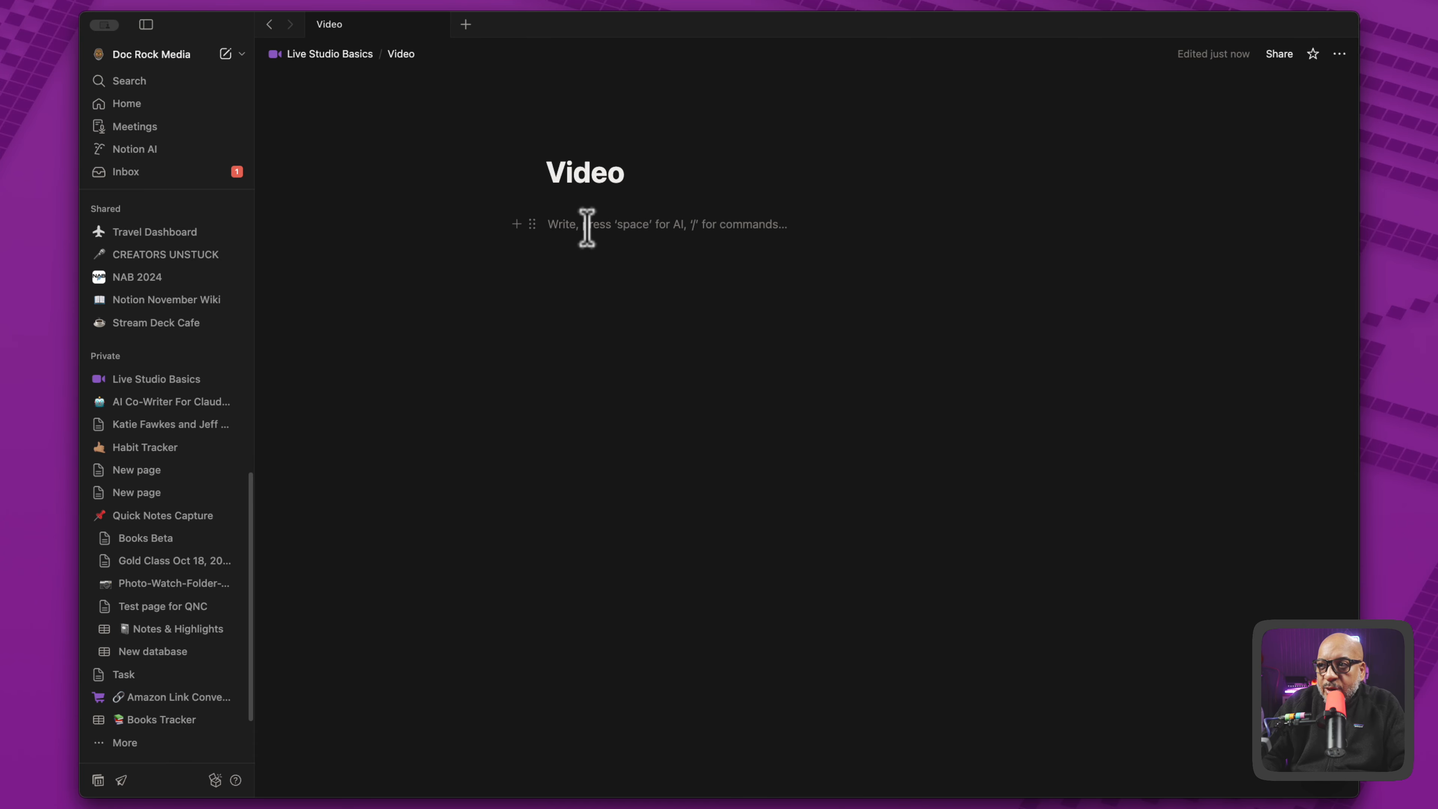
- Paste the copied block link into the Video subpage's first column as a synced block, then return to Live Studio Basics
key("super+v")
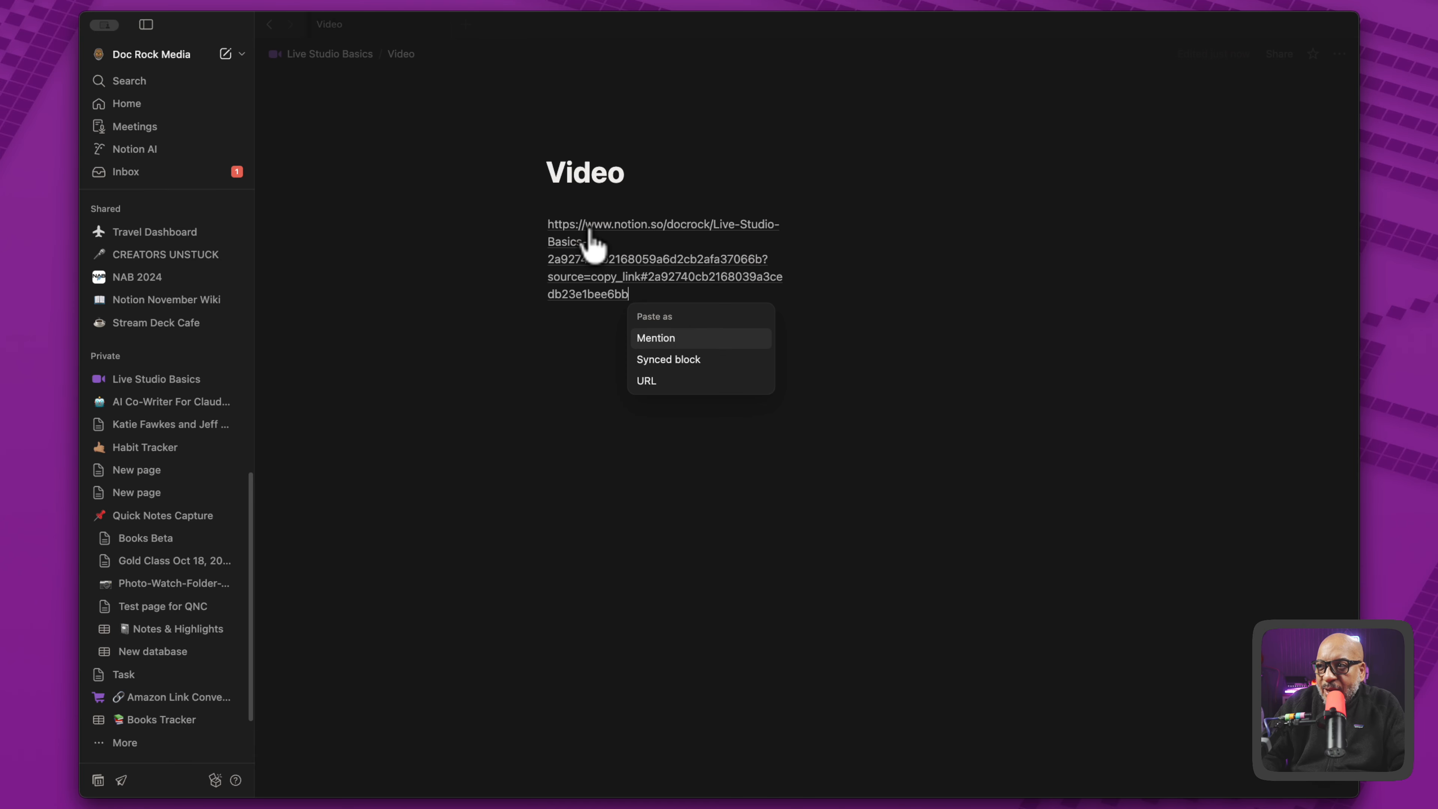
left_click(702, 363)
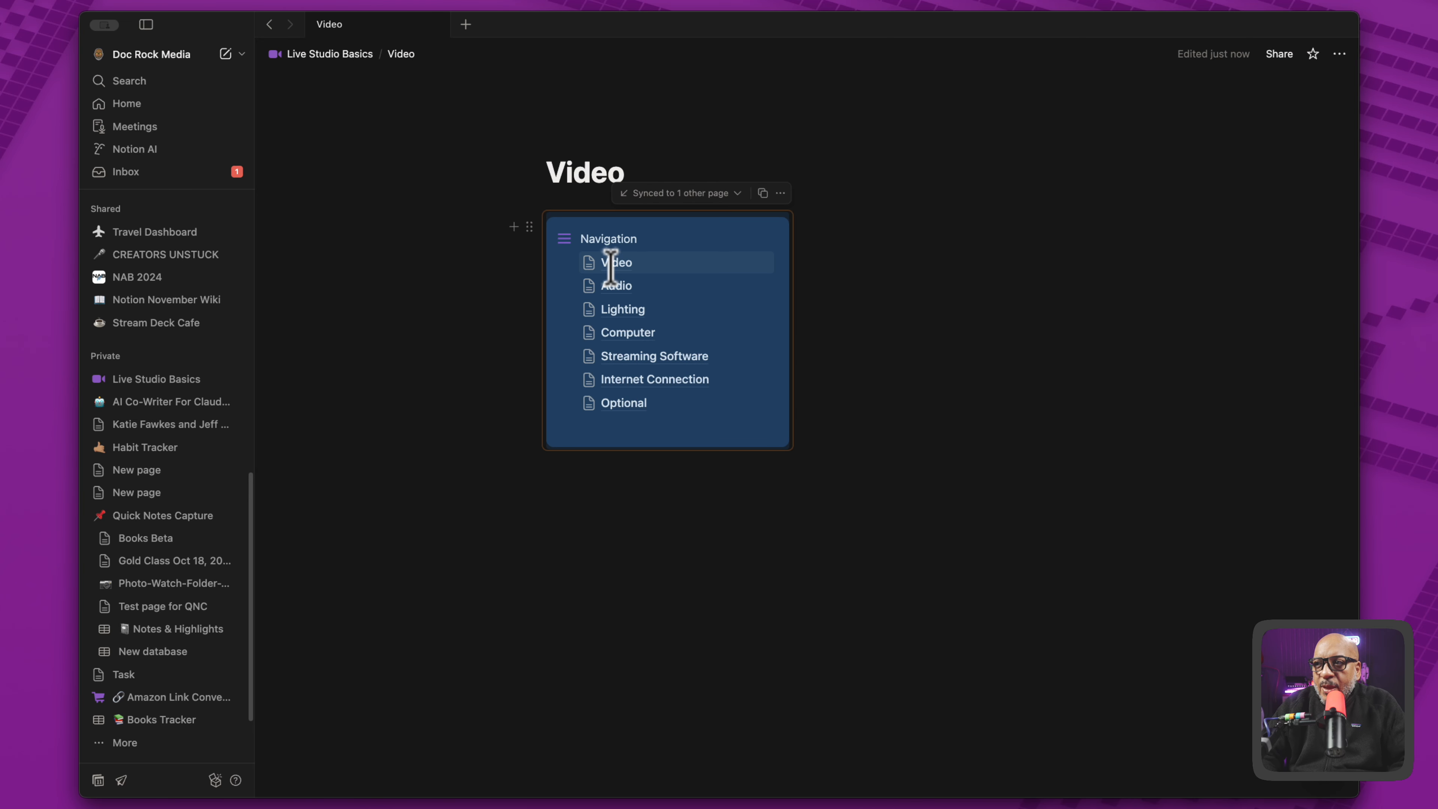
left_click(358, 64)
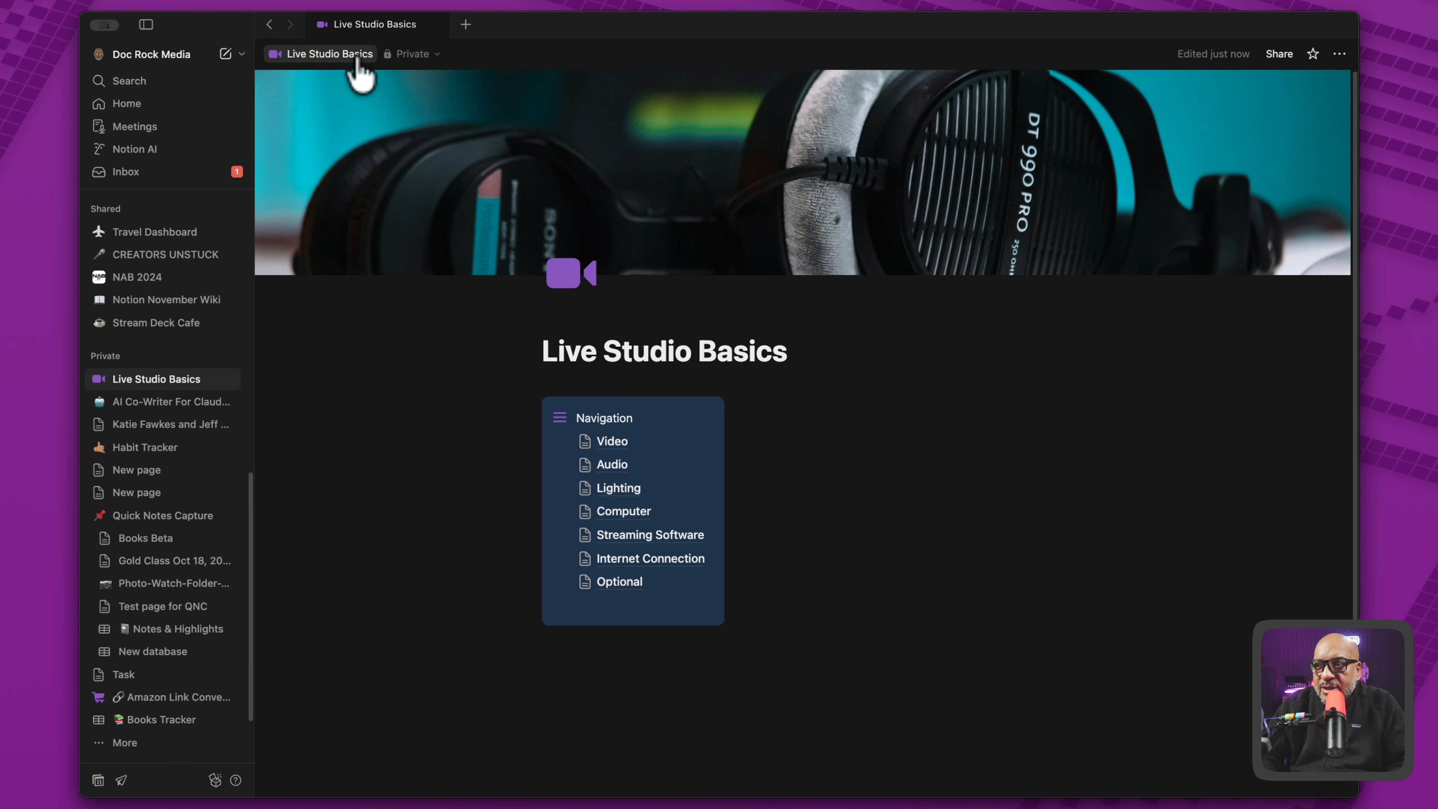
- Copy the Video subpage's entire two-column layout with the synced Navigation callout and paste it into the Audio subpage
left_click(614, 444)
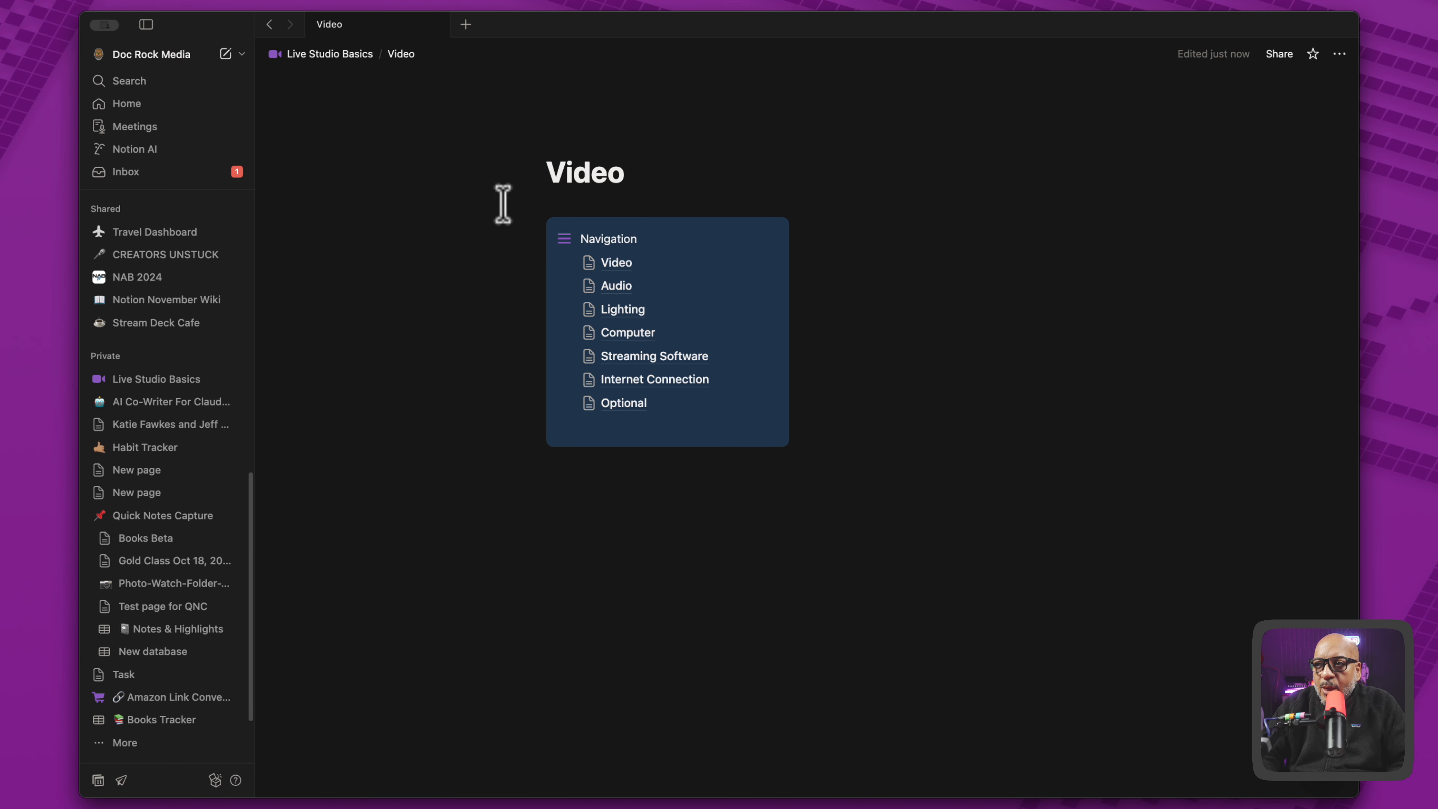
left_click_drag(503, 205, 1161, 493)
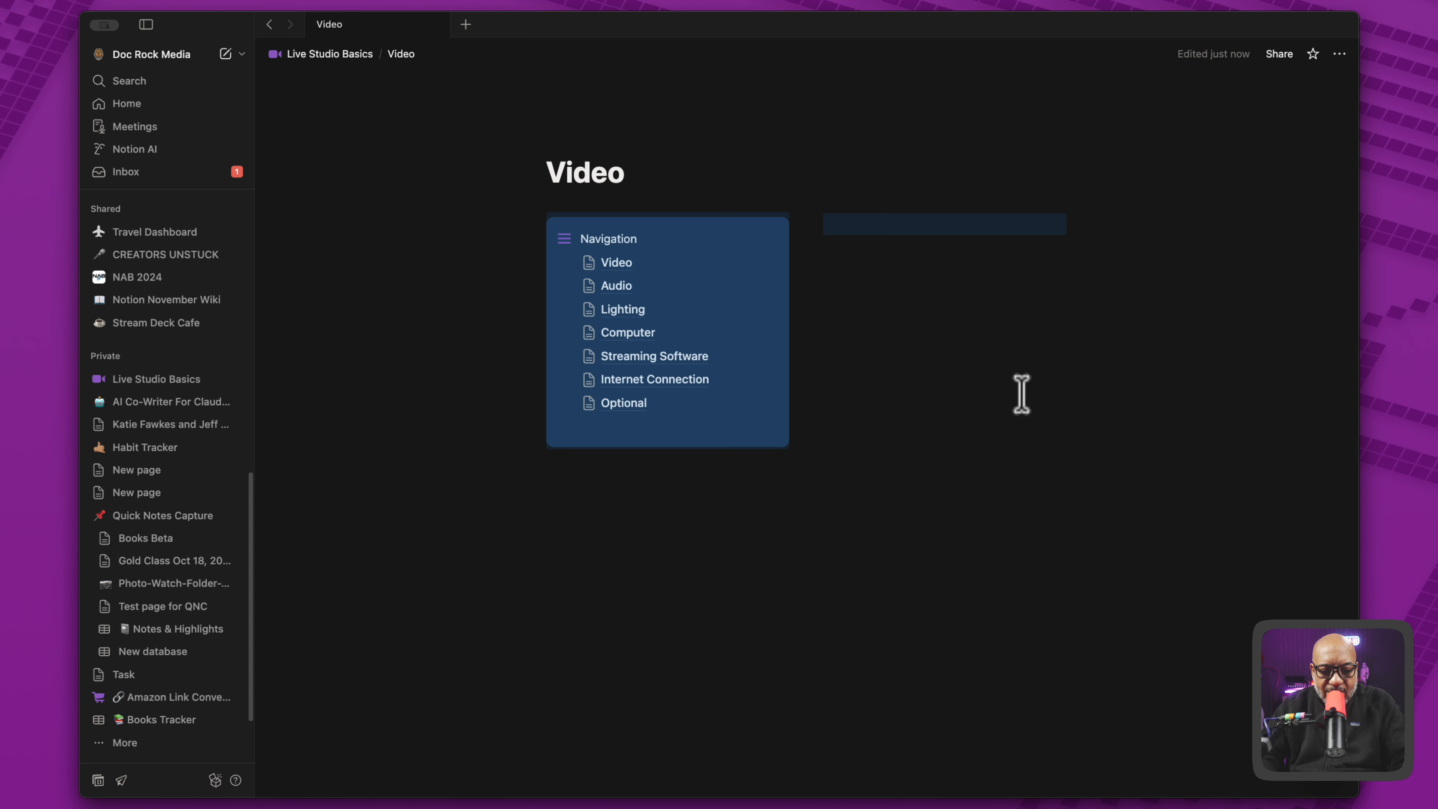
left_click(616, 285)
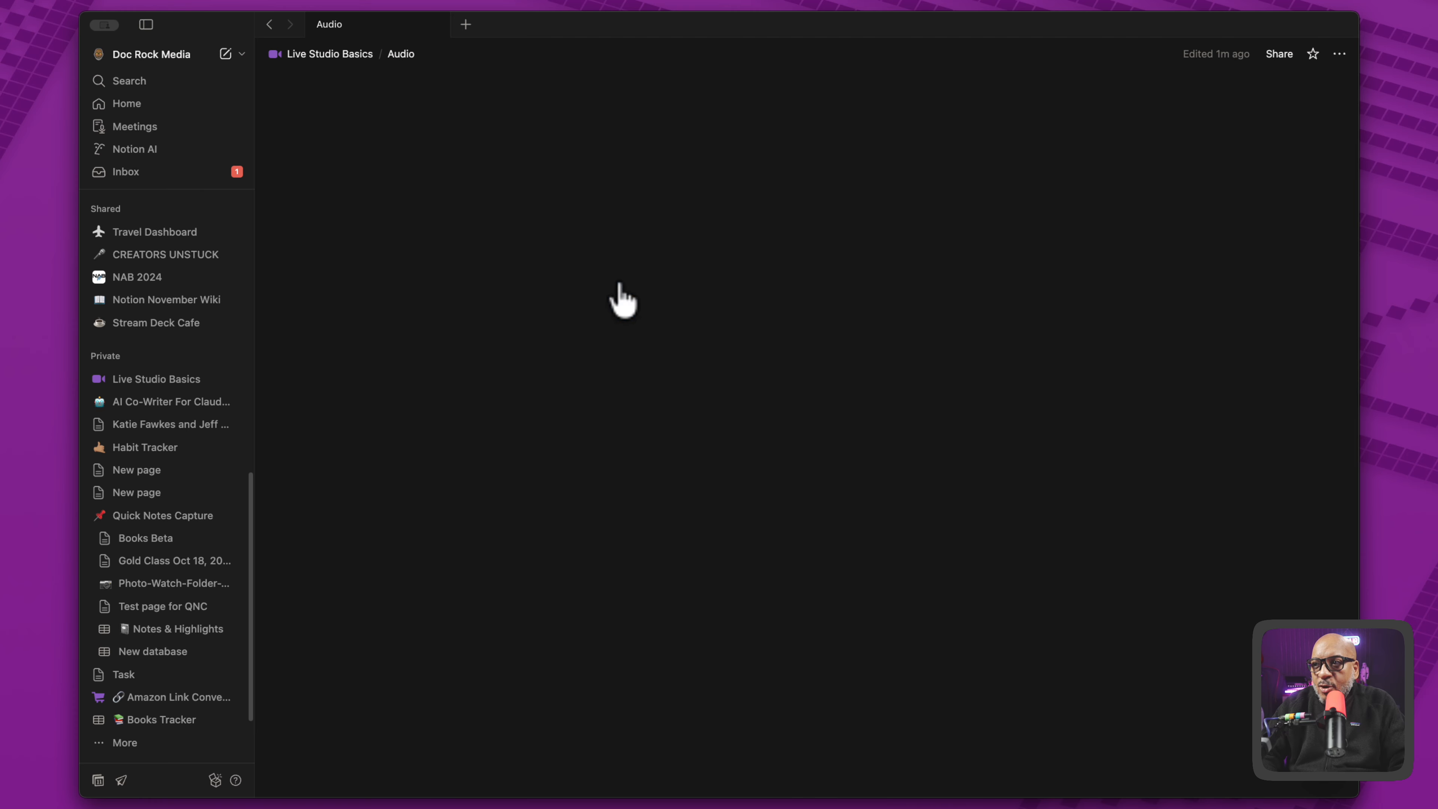
left_click(582, 253)
key("super+v")
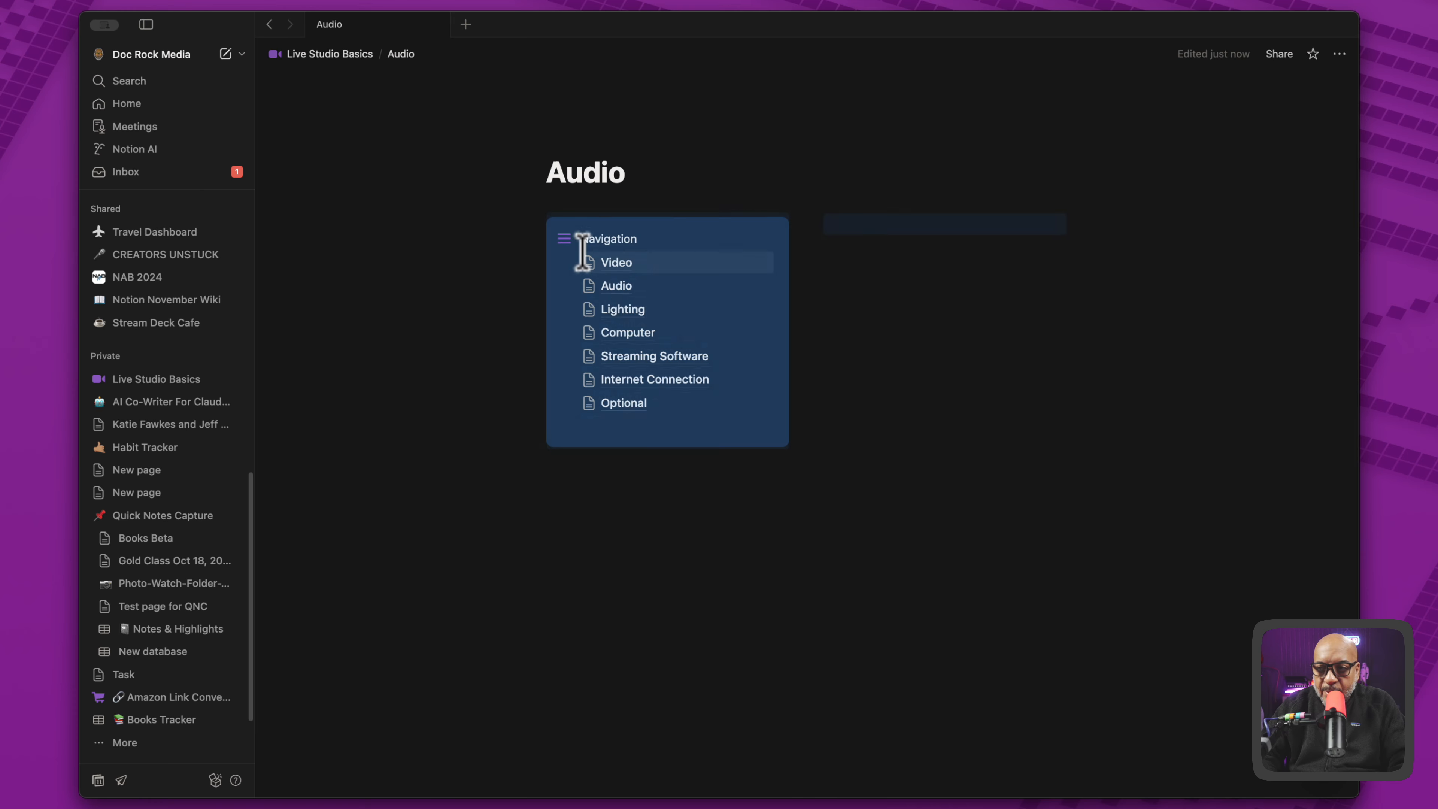
- Open the Lighting subpage and paste the copied two-column Navigation layout under its title
left_click(631, 309)
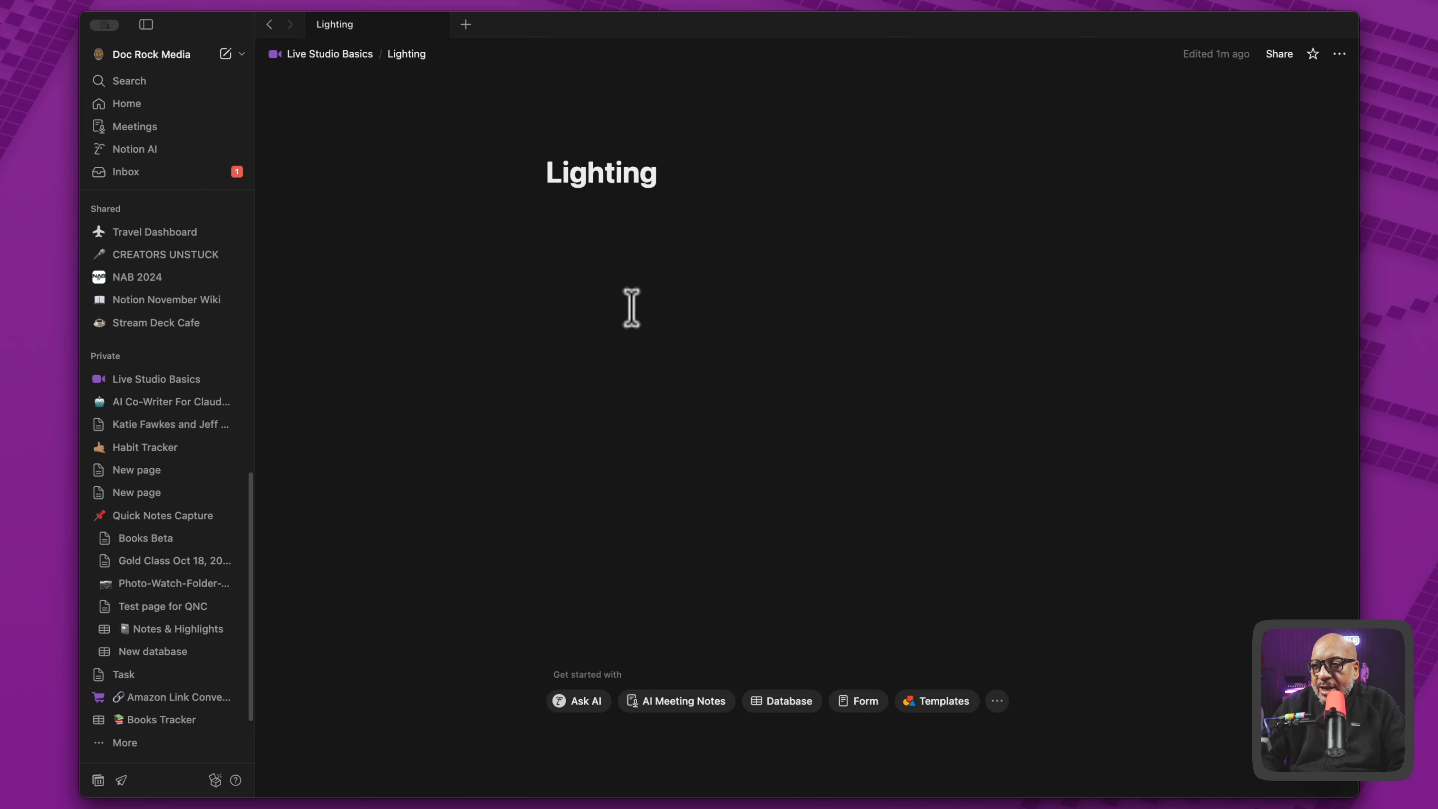
left_click(577, 230)
key("super+v")
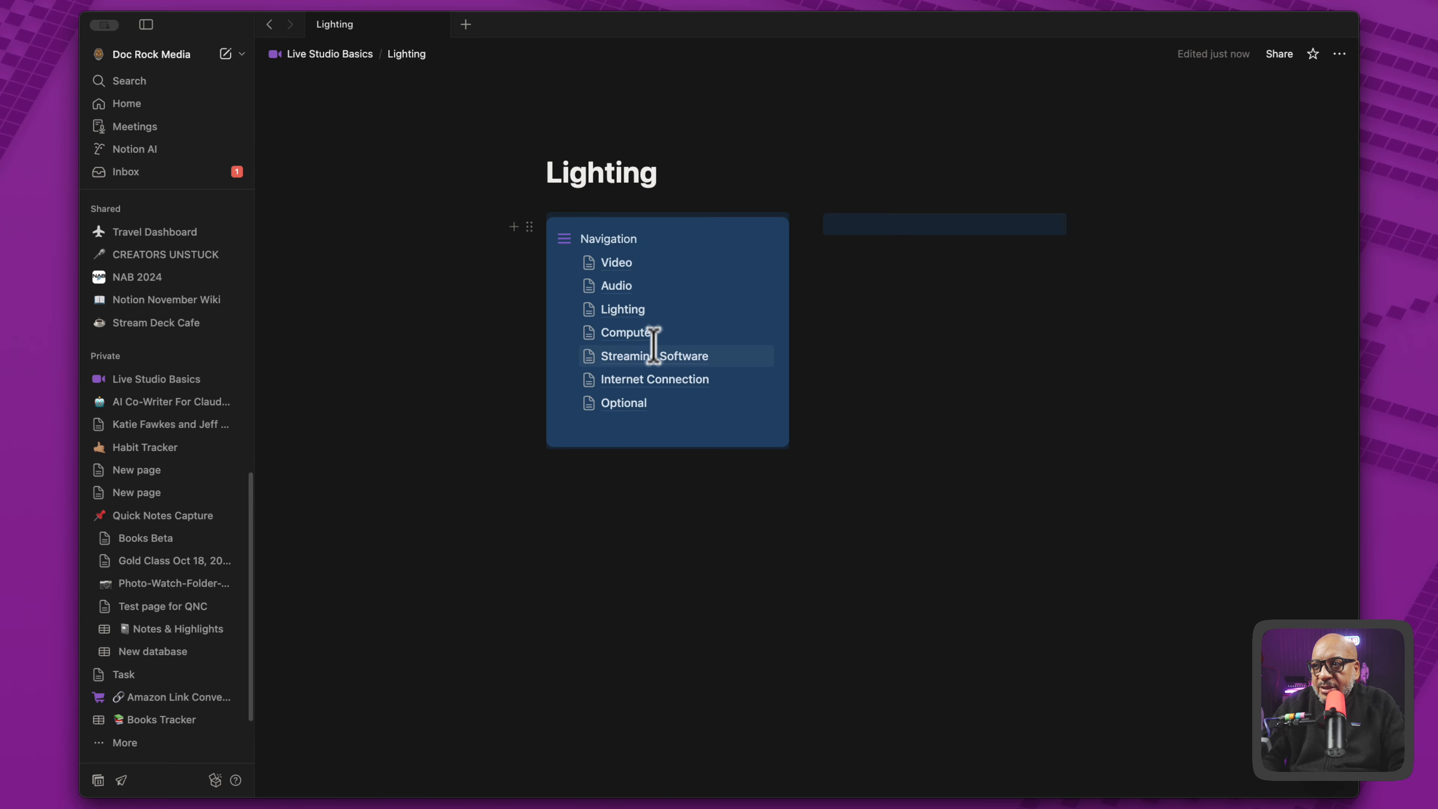
- Open the Computer subpage and paste the copied two-column Navigation layout under its title
left_click(627, 332)
left_click(552, 231)
key("super+v")
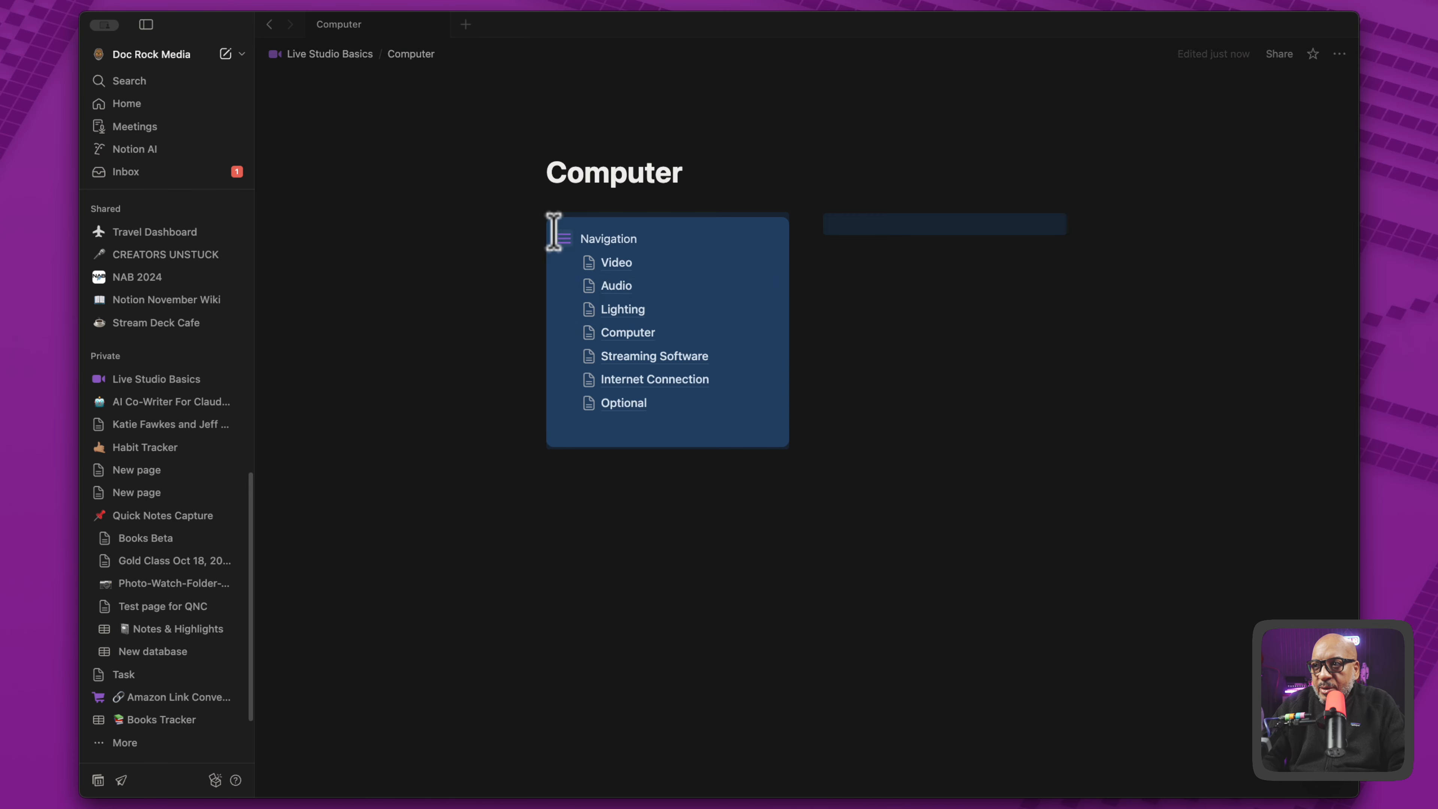
- Open the Streaming Software subpage and paste the copied two-column Navigation layout under its title
left_click(614, 358)
left_click(548, 244)
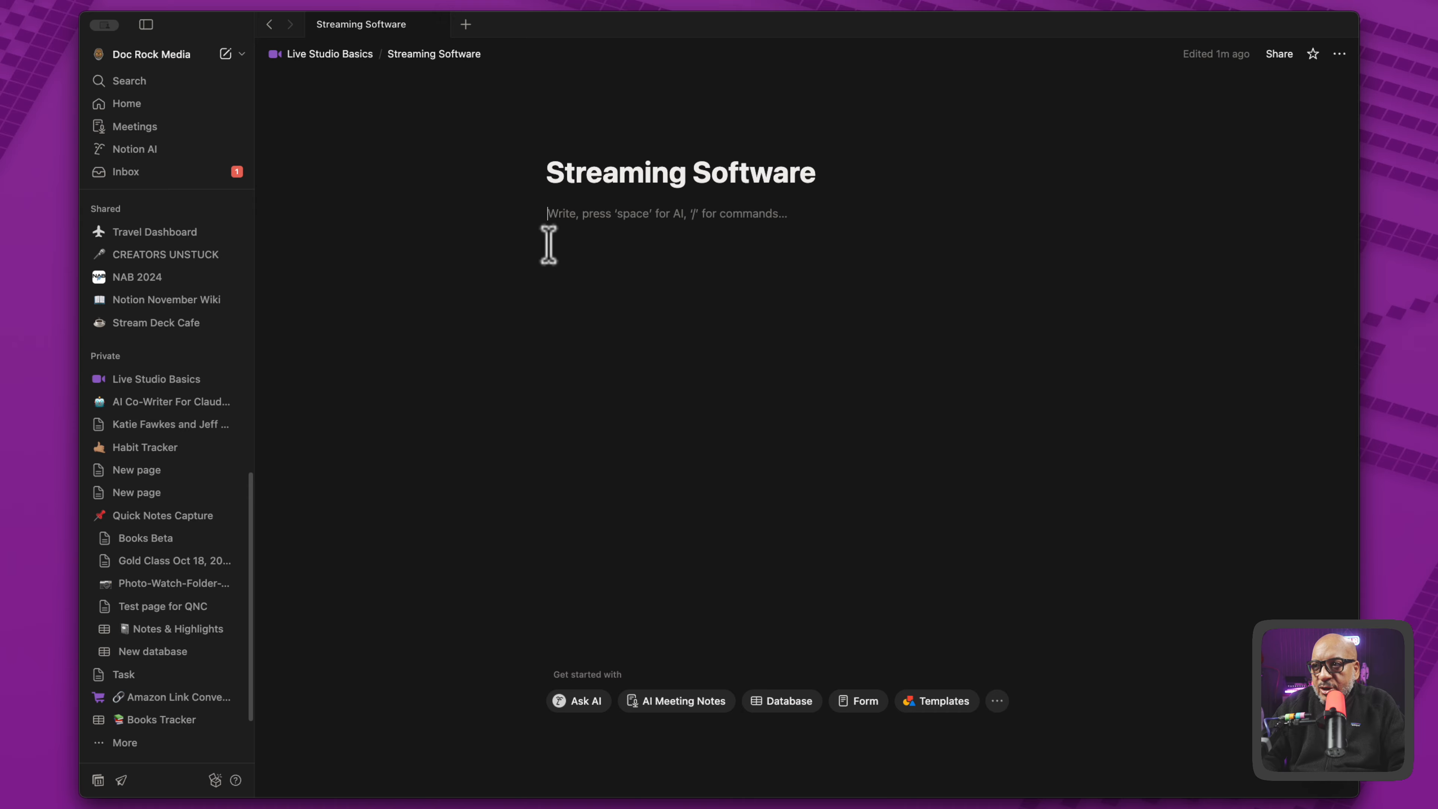
type("Navigation Video Audio Lighting Computer Streaming Software Internet Connection Optional")
- Open the Internet Connection subpage and paste the copied two-column Navigation layout under its title
left_click(639, 377)
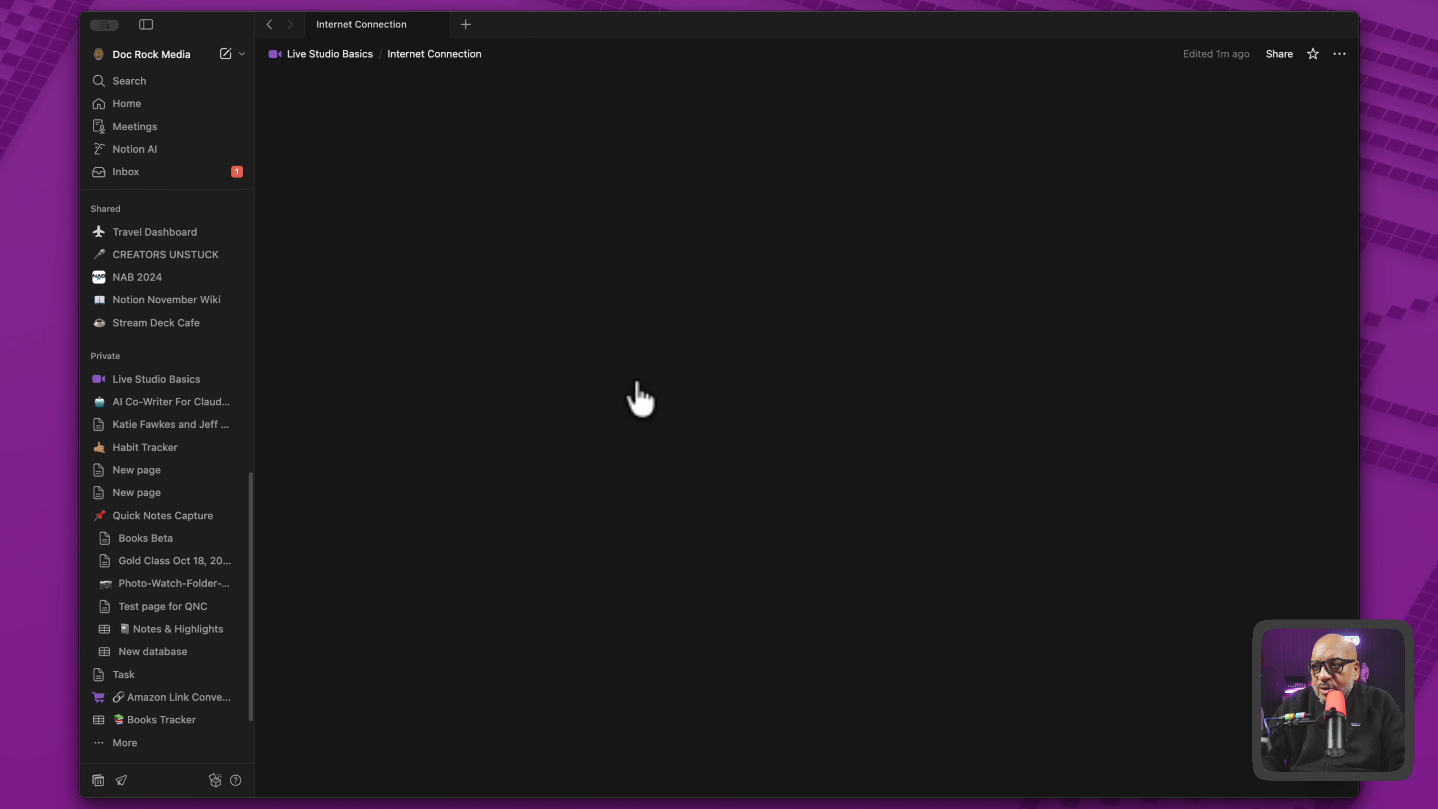
left_click(560, 242)
type("Navigation Video Audio Lighting Computer Streaming Software Internet Connection Optional")
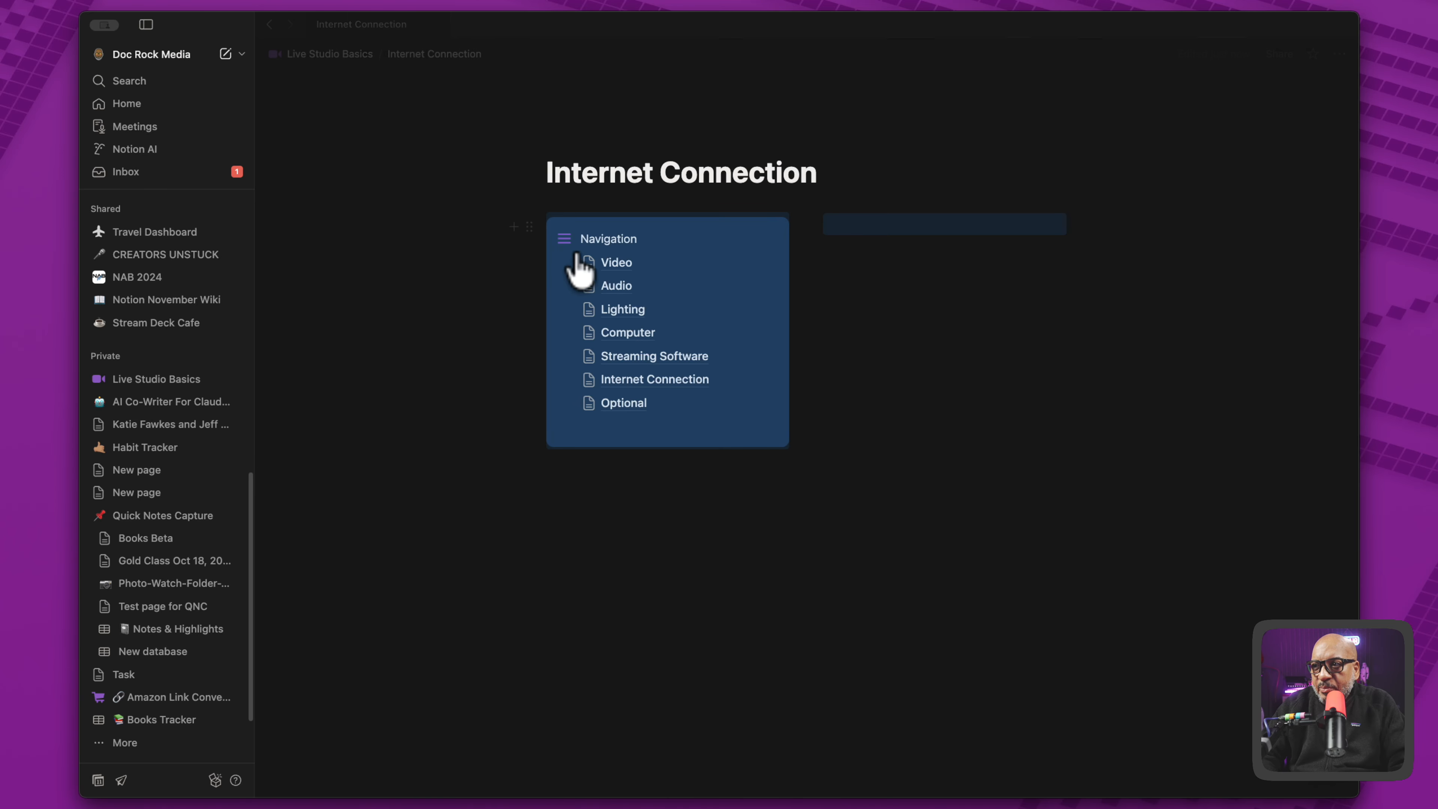
- Open the Optional subpage and paste the copied two-column Navigation layout under its title
left_click(631, 405)
left_click(565, 240)
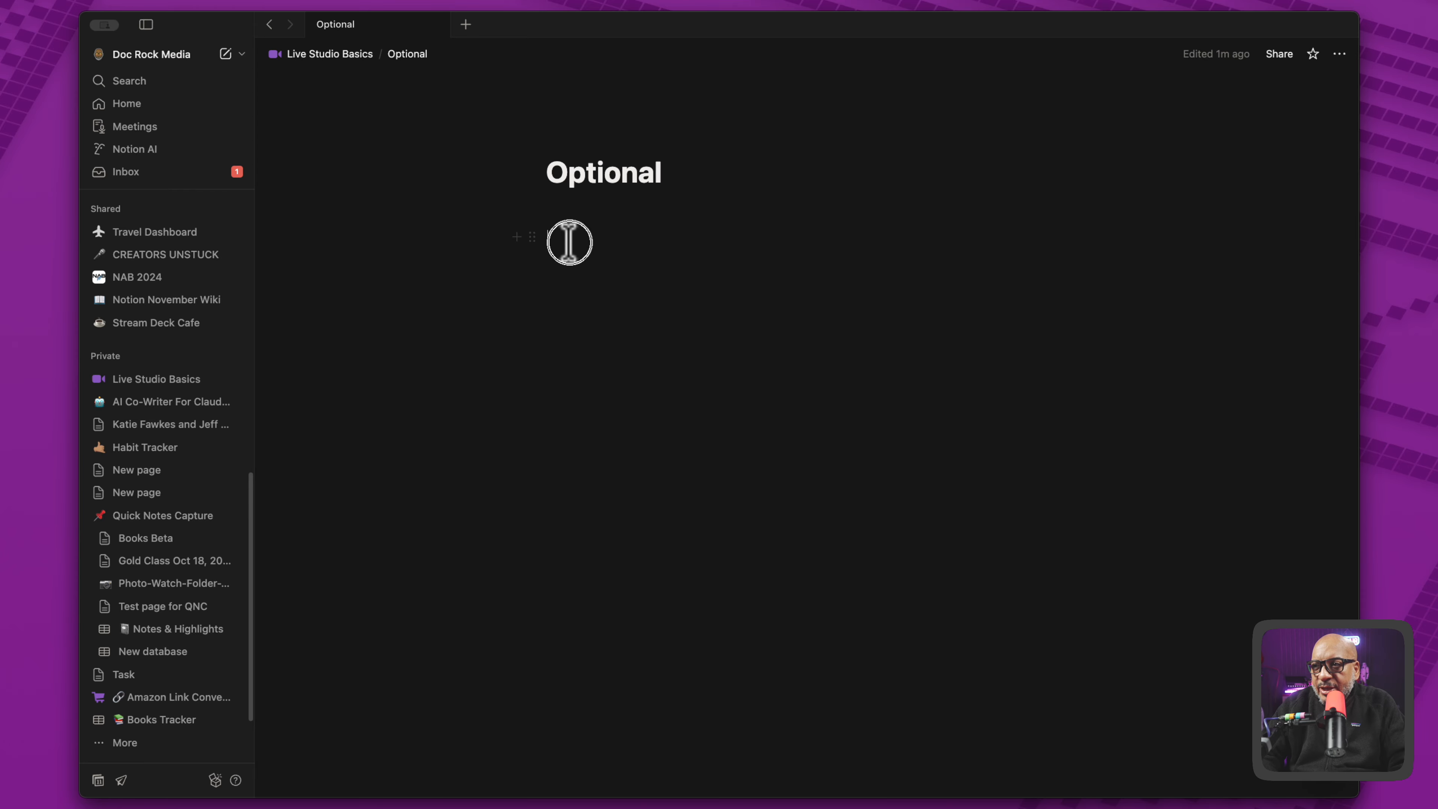
type("Navigation Video Audio Lighting Computer Streaming Software Internet Connection Optional")
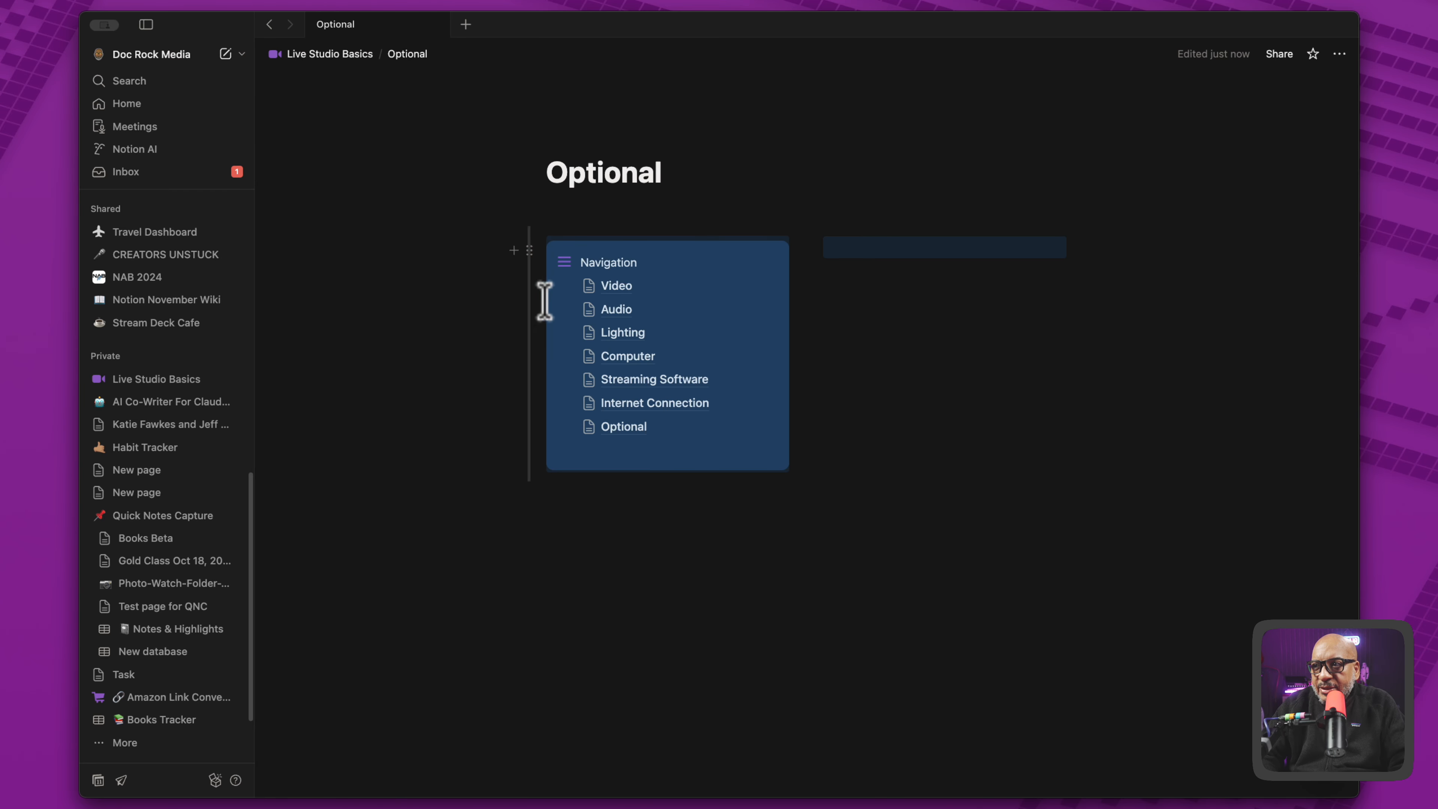
- Check the Navigation links by moving through the subpages from Video to Optional, then return to Live Studio Basics
left_click(611, 285)
left_click(612, 313)
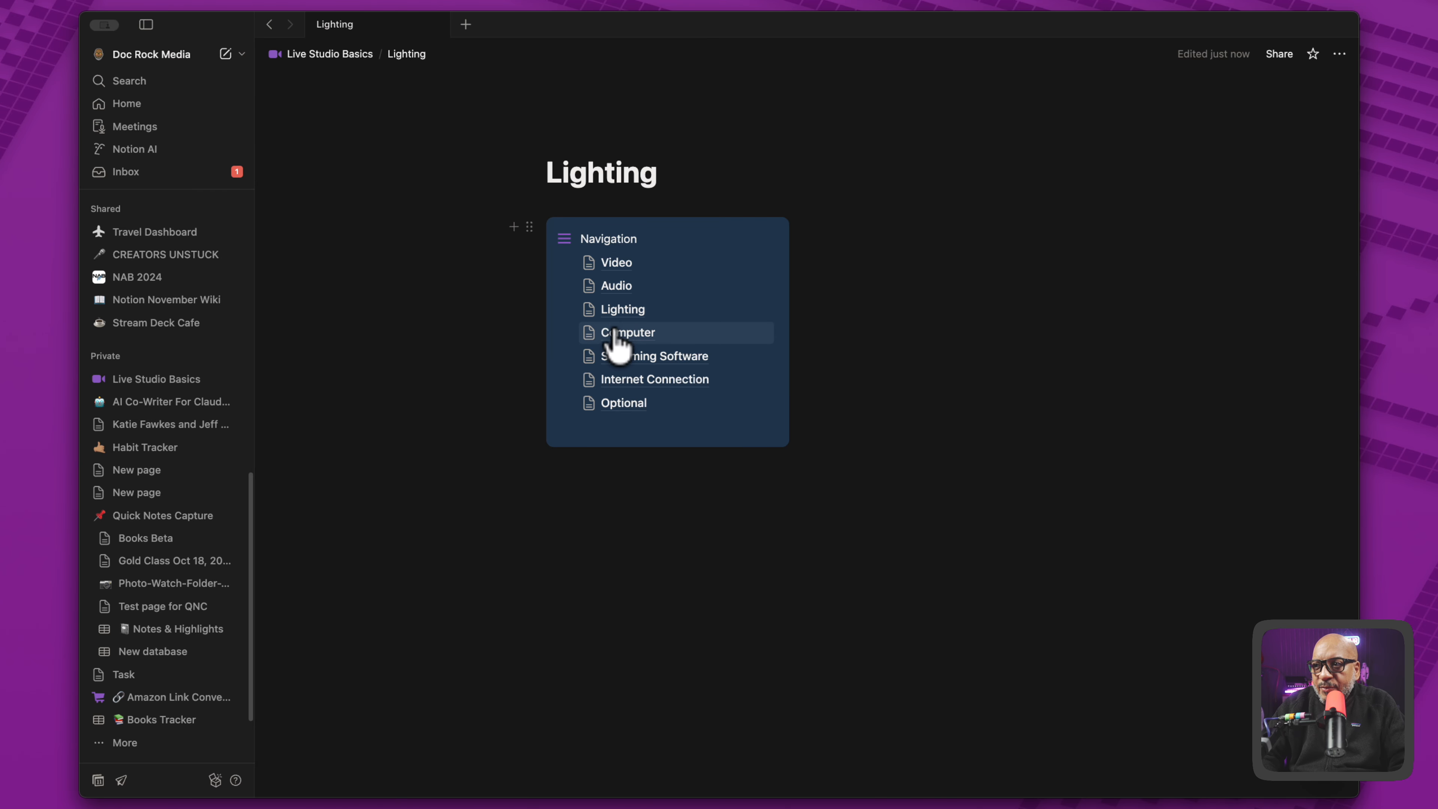
left_click(612, 335)
left_click(616, 359)
left_click(617, 382)
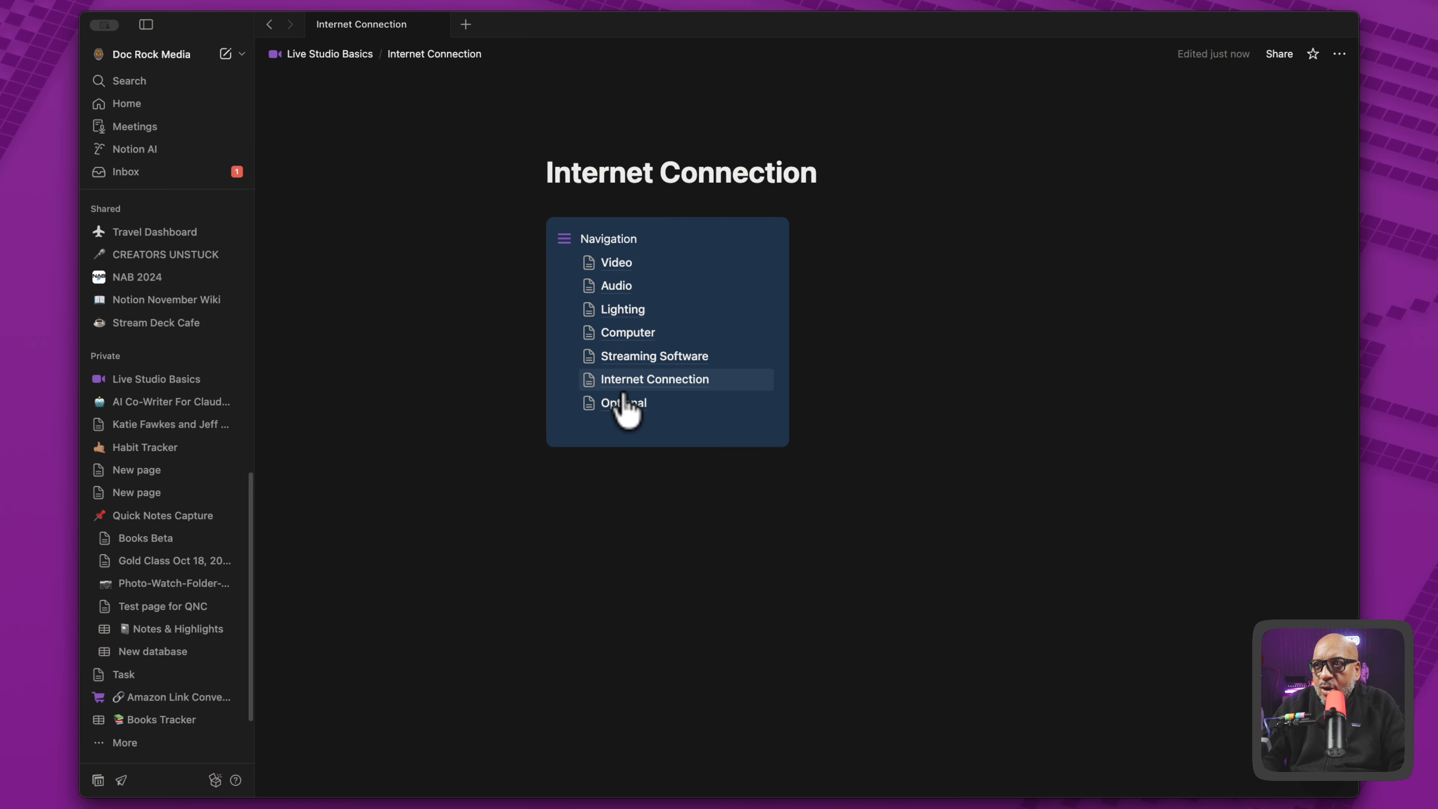
left_click(620, 403)
left_click(613, 283)
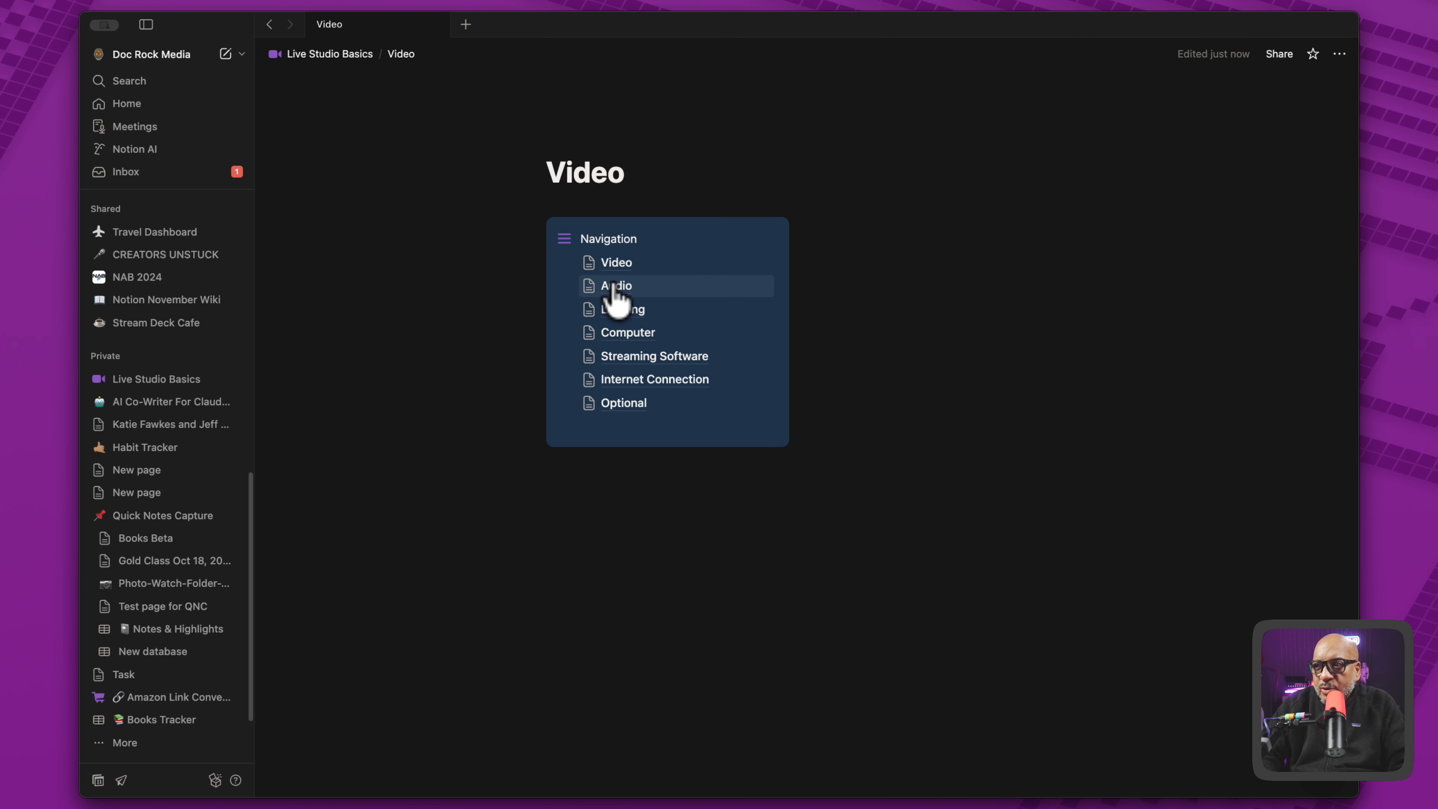
left_click(475, 247)
left_click(348, 61)
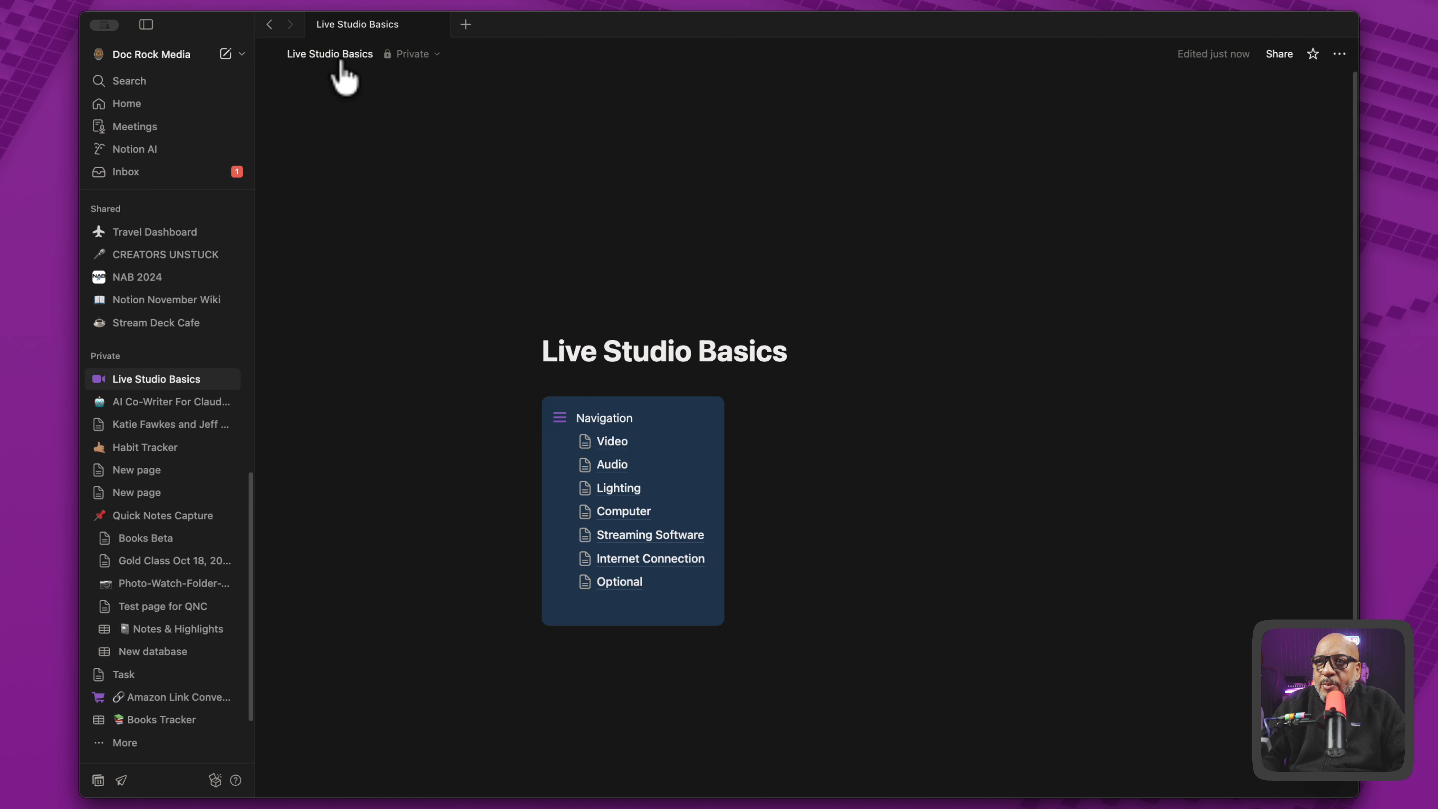
- Insert a button block below the Optional link inside the Navigation callout and name it Return to Home
mouse_move(607, 381)
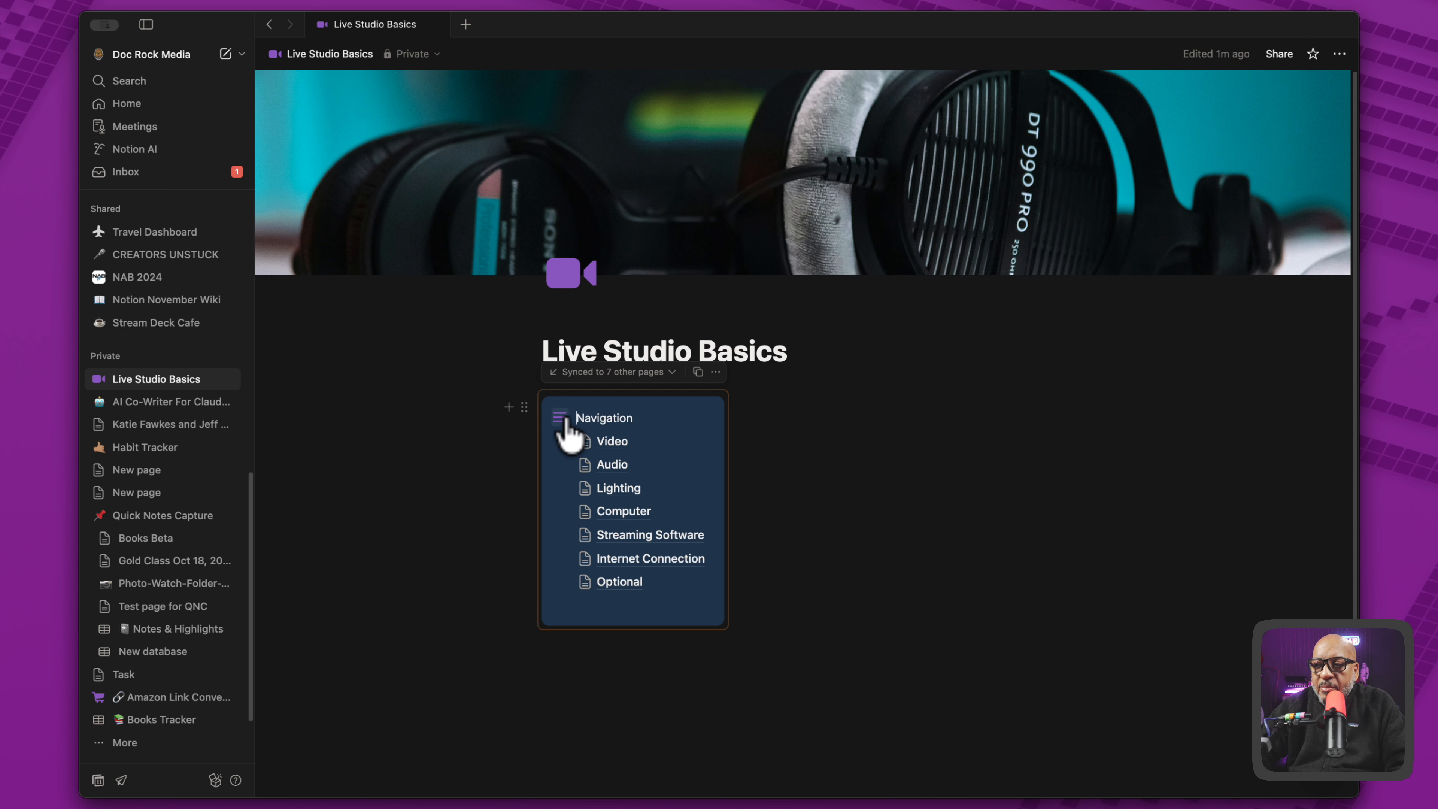
left_click(578, 603)
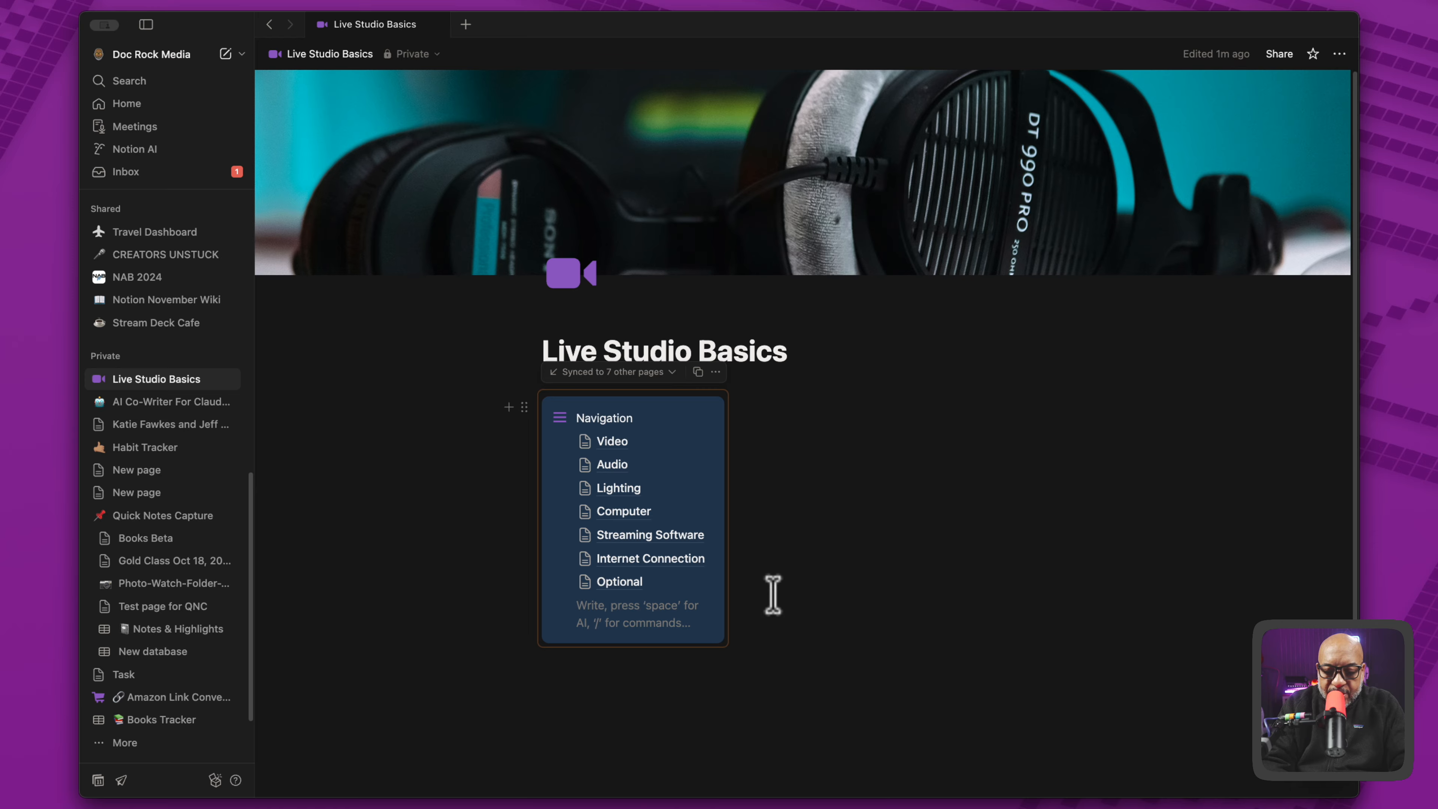
type("/botton")
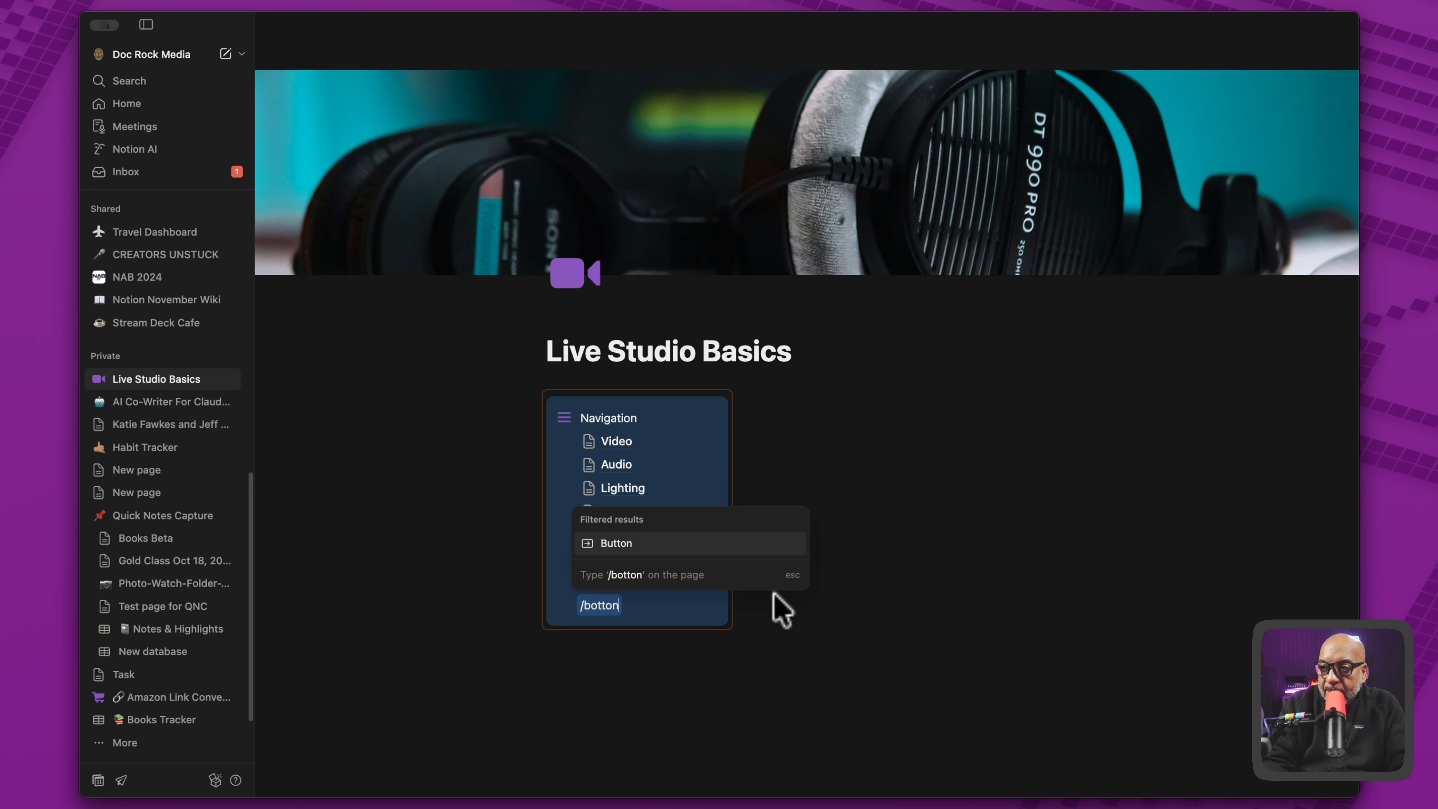
left_click(673, 543)
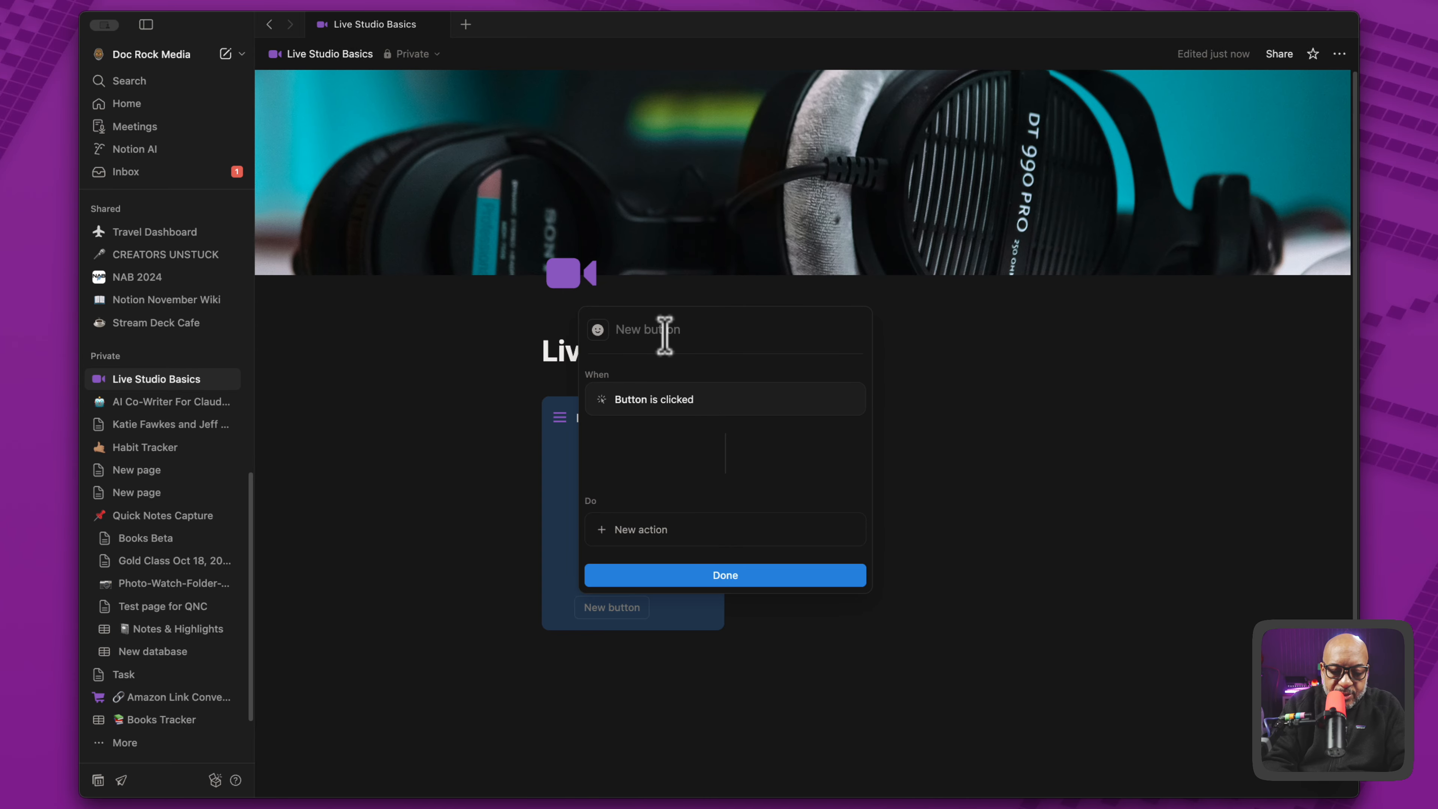
type("Return to Home")
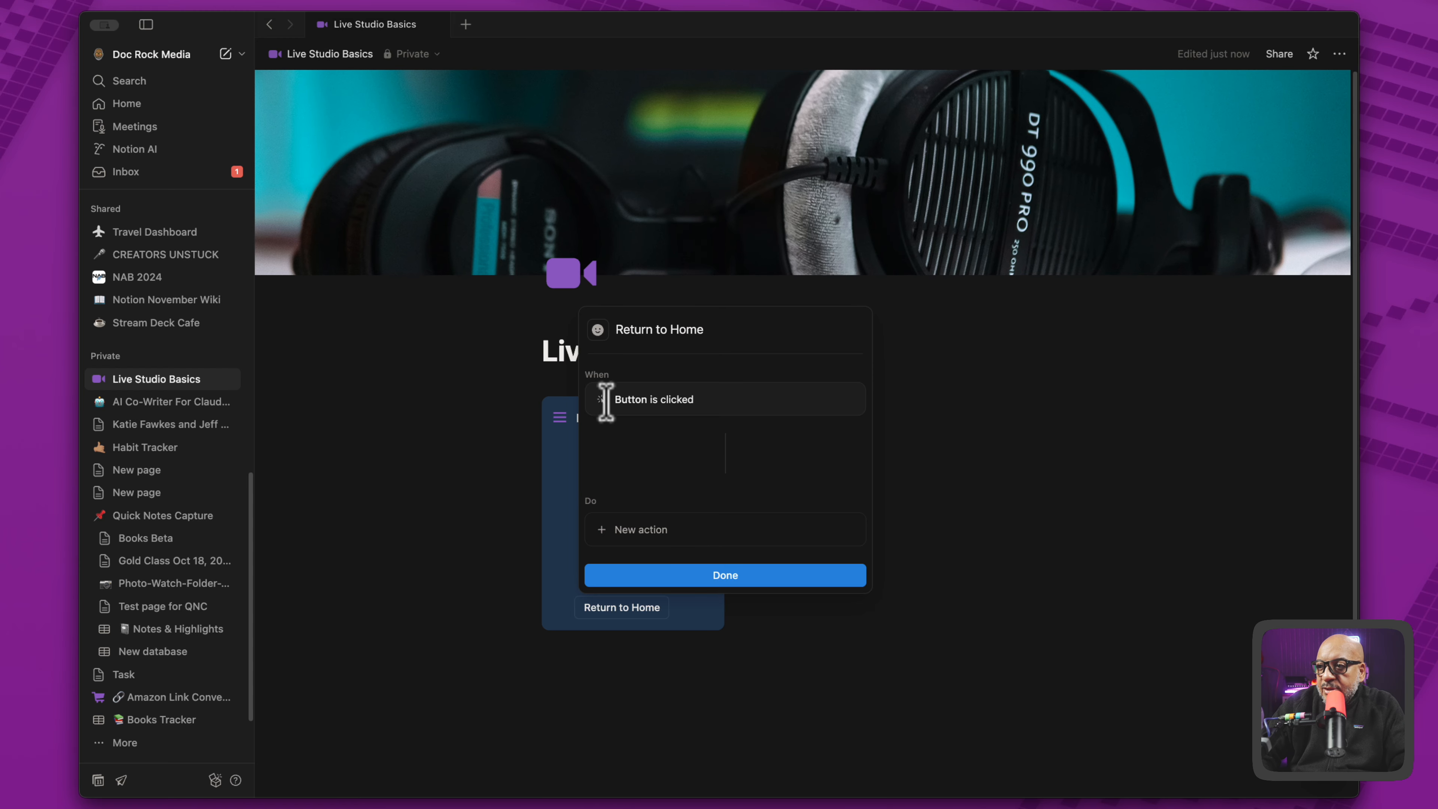
- Give the Return to Home button an action that opens the Live Studio Basics page
left_click(635, 528)
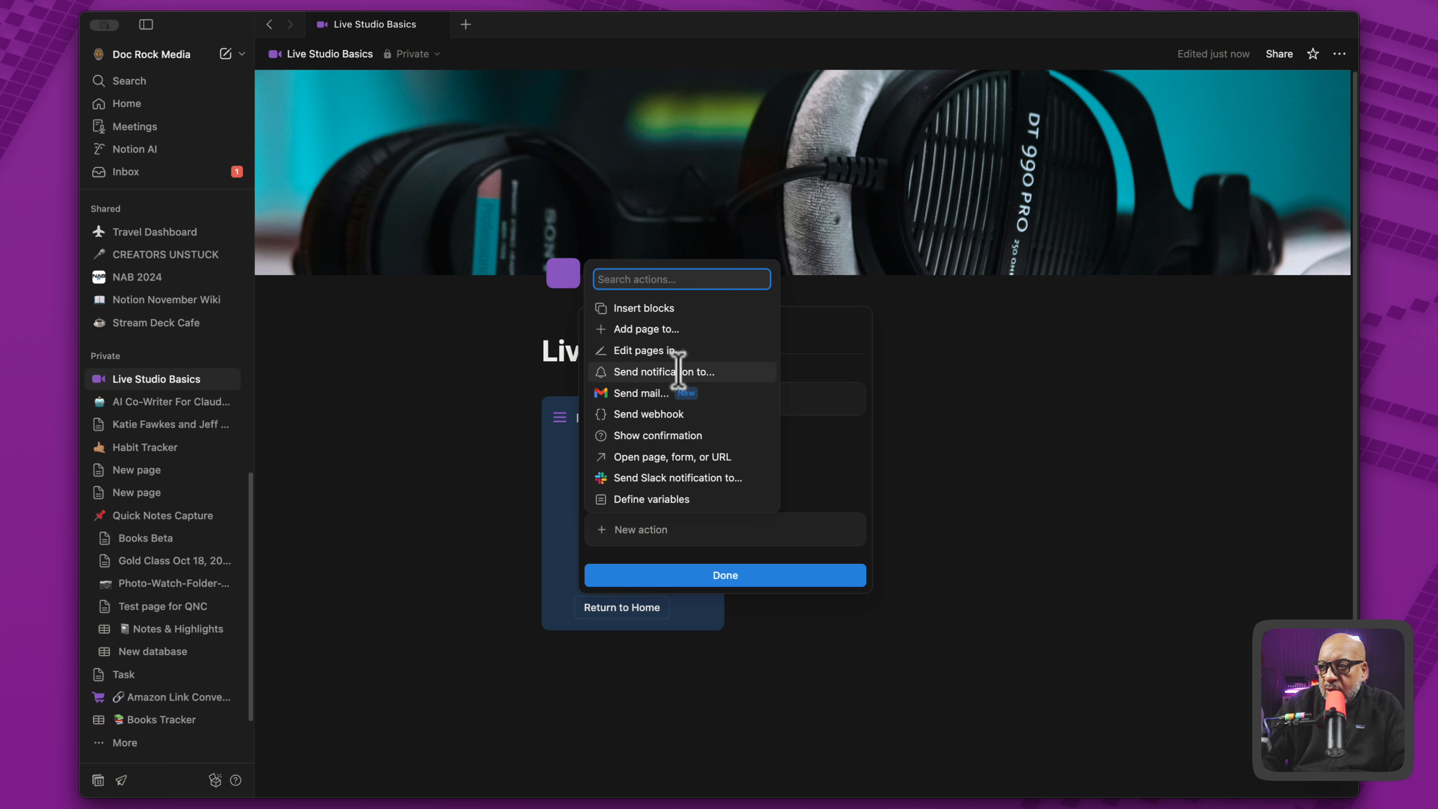
left_click(677, 460)
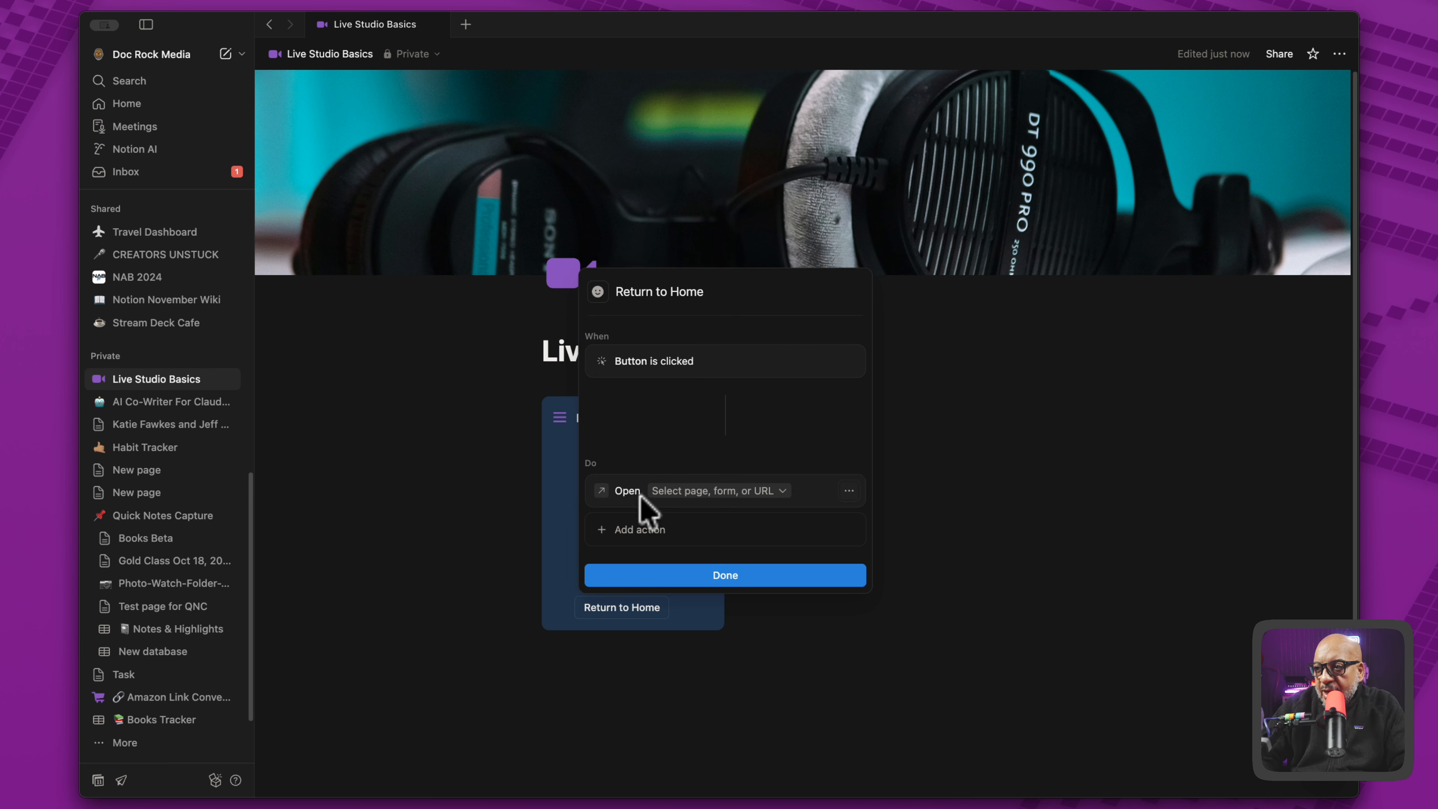
left_click(765, 491)
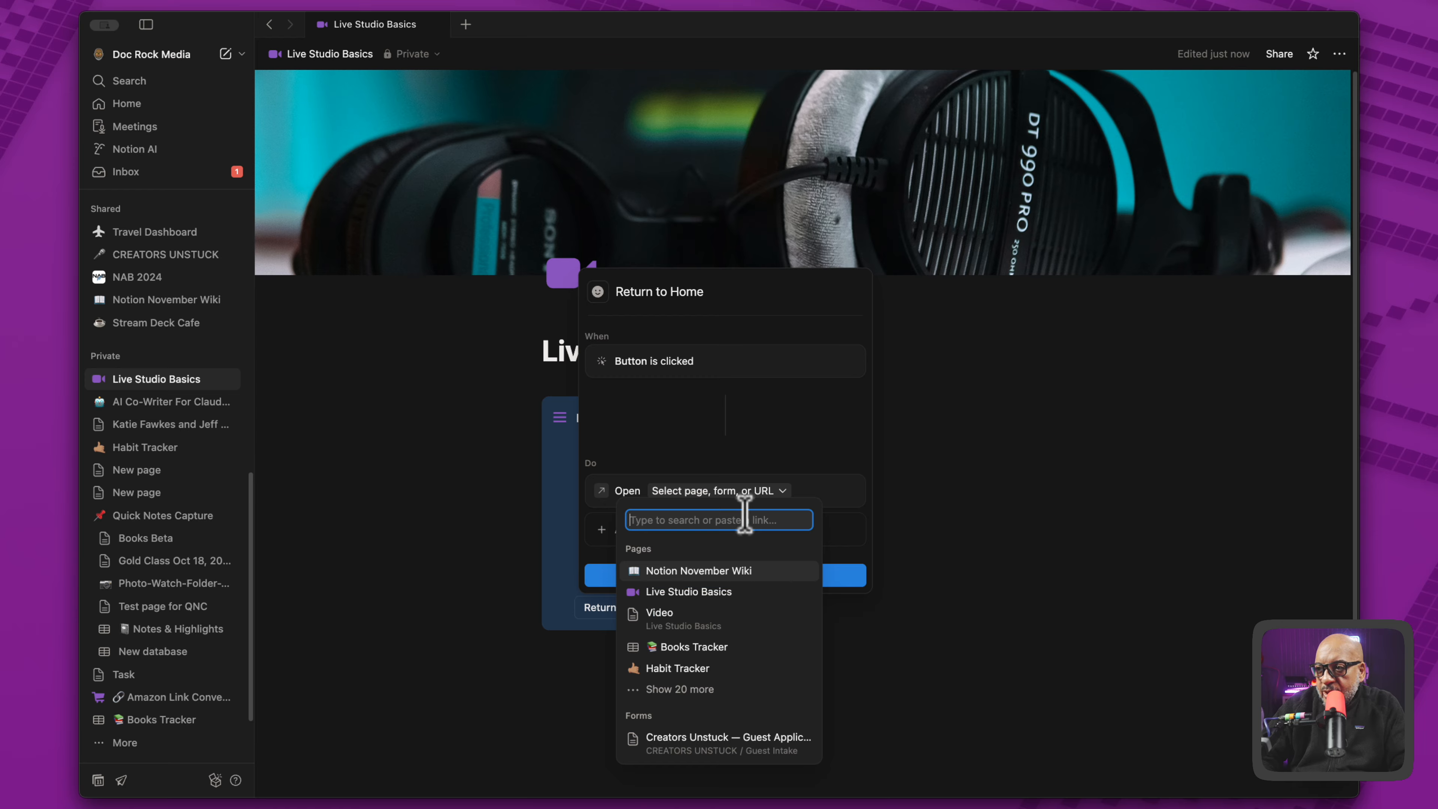
type("r")
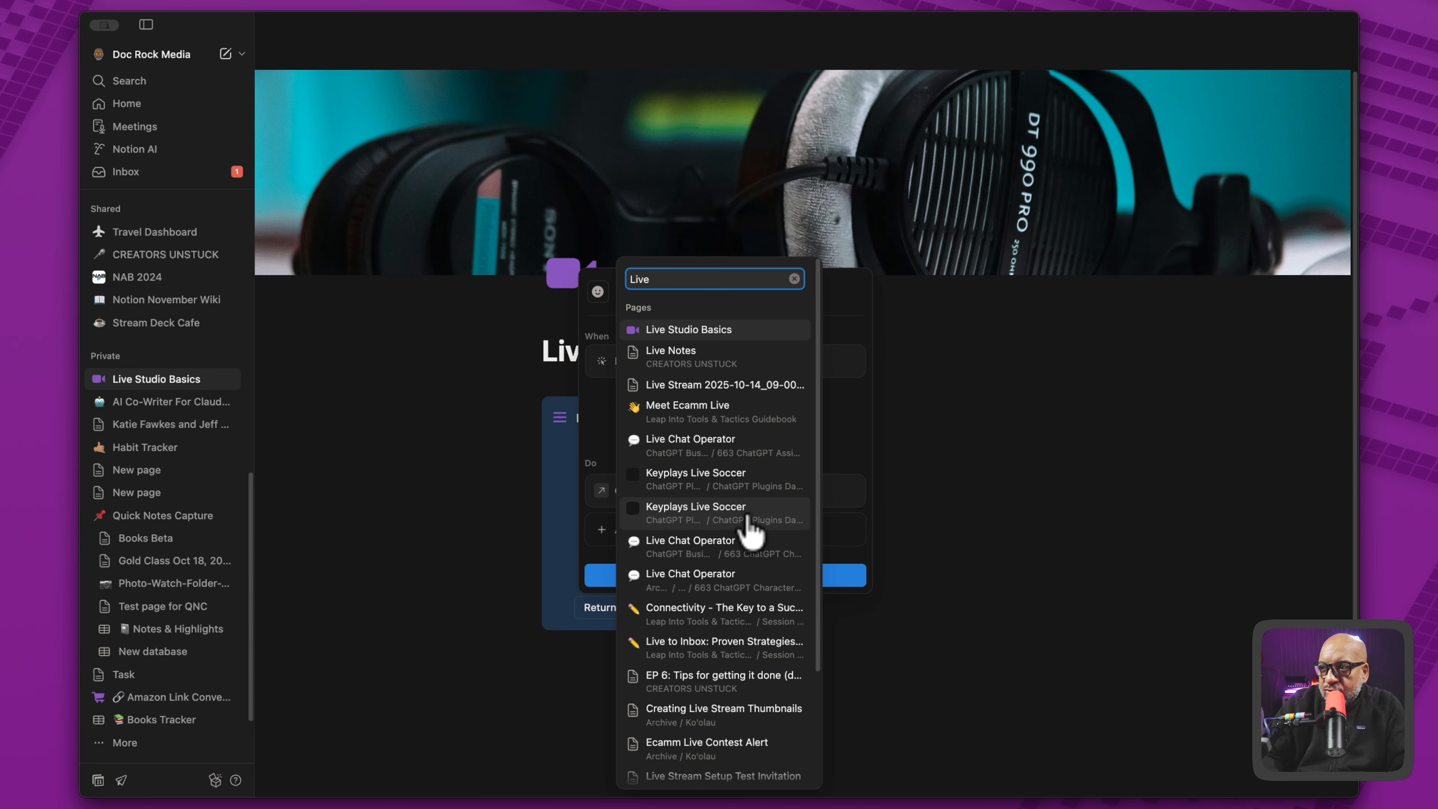
left_click(688, 334)
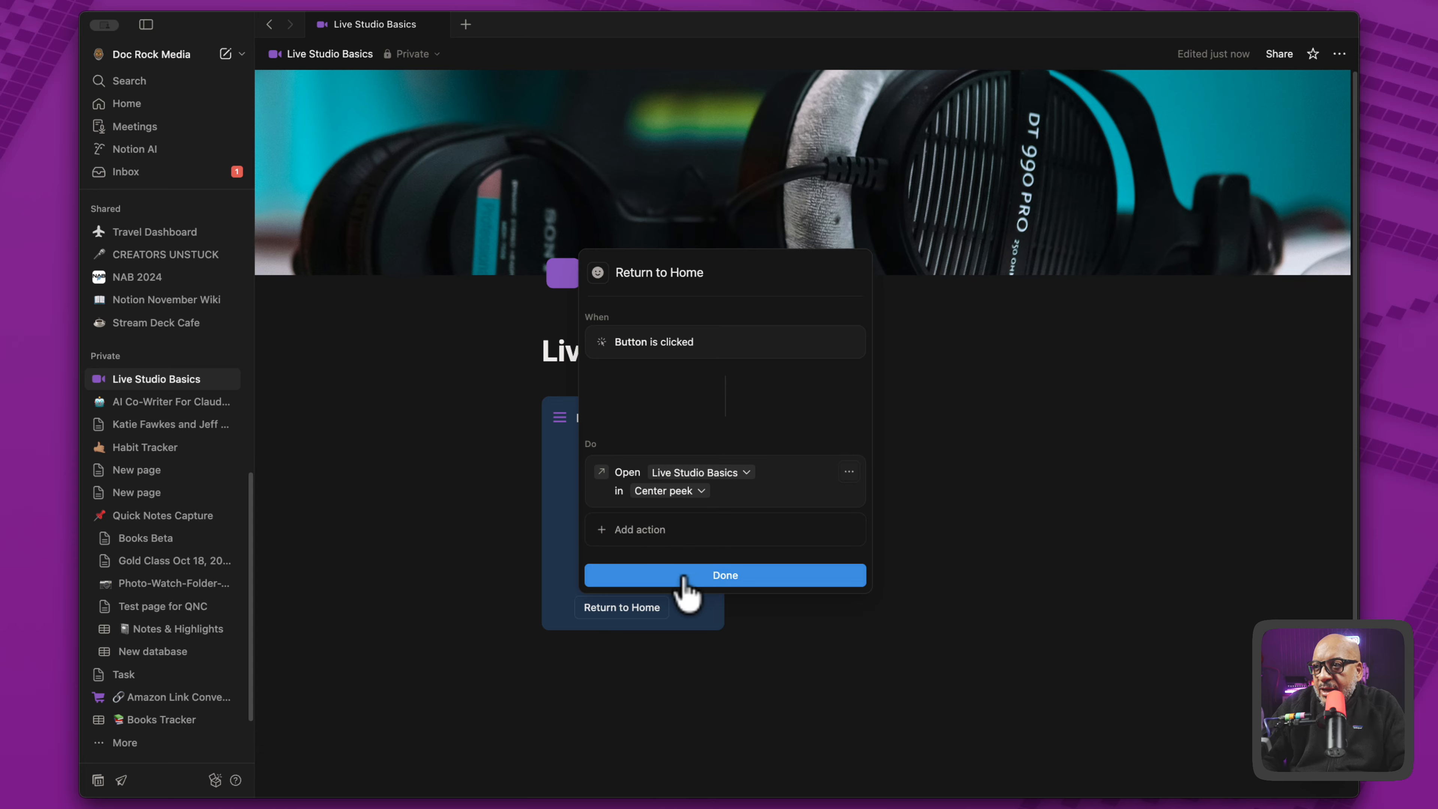
- Finish the Return to Home button with a purple house icon and move it directly above the Video link
left_click(597, 272)
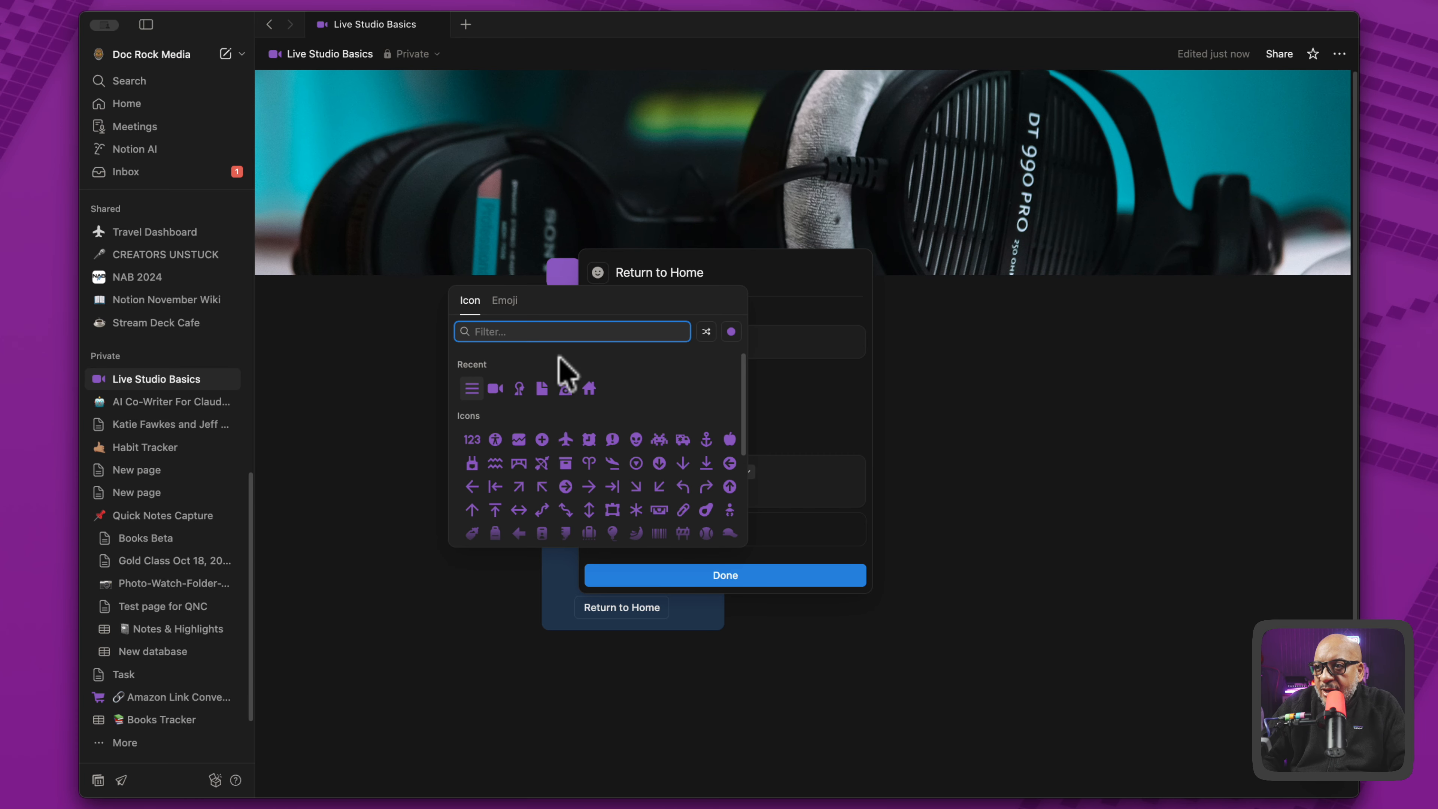
left_click(588, 389)
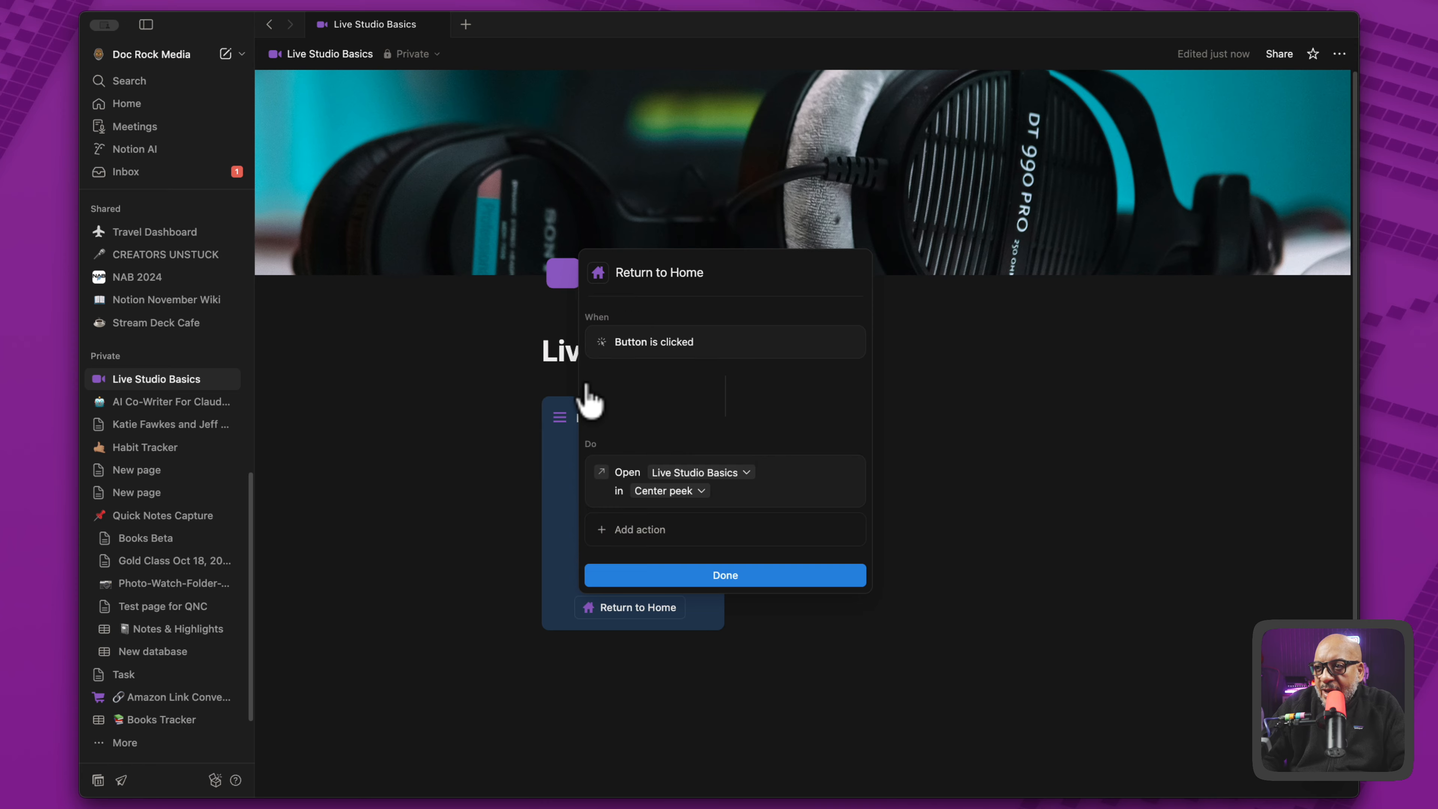
left_click(663, 578)
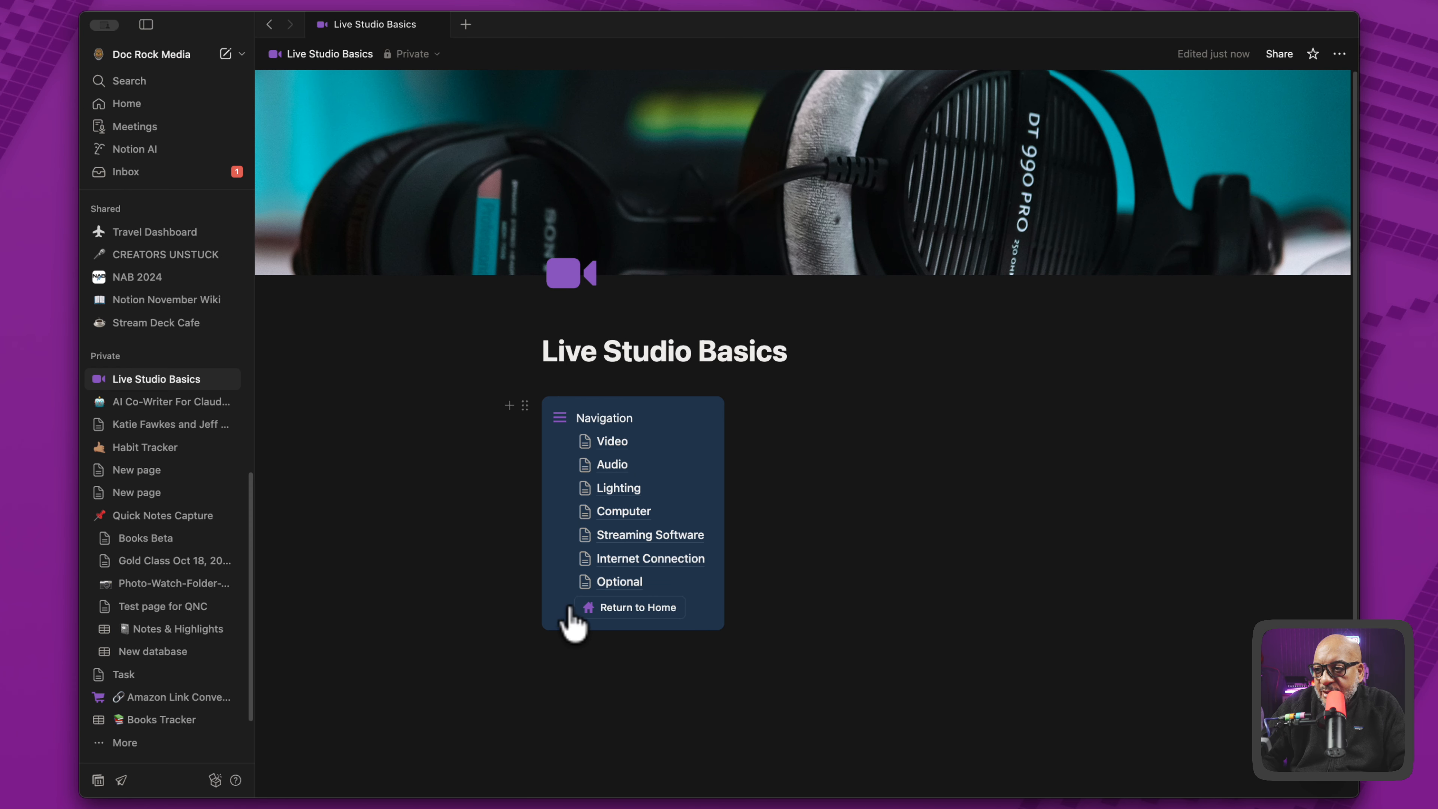
left_click_drag(557, 609, 578, 428)
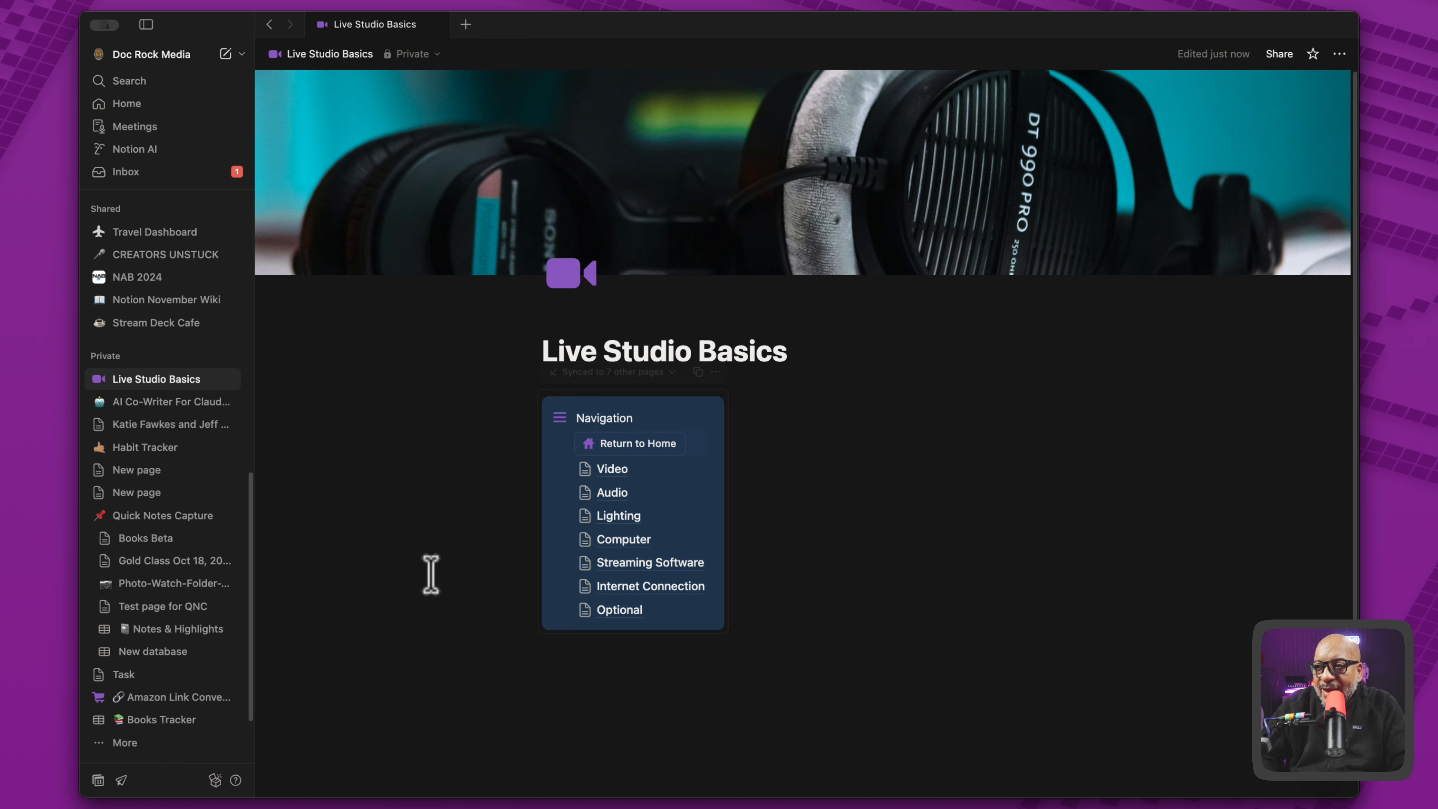
- Test the Return to Home button from the Computer subpage, then return to the full Live Studio Basics page
left_click(609, 541)
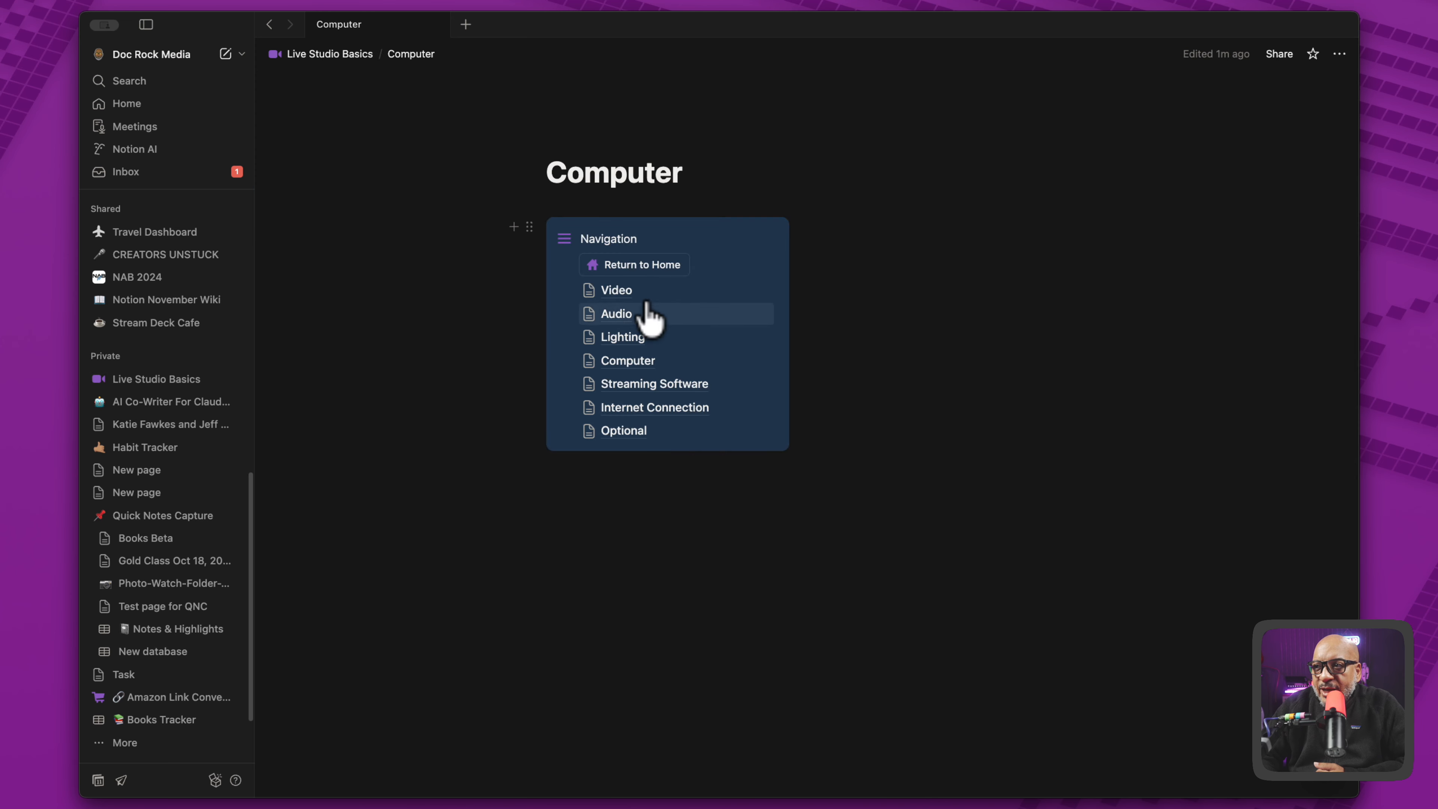
left_click(645, 264)
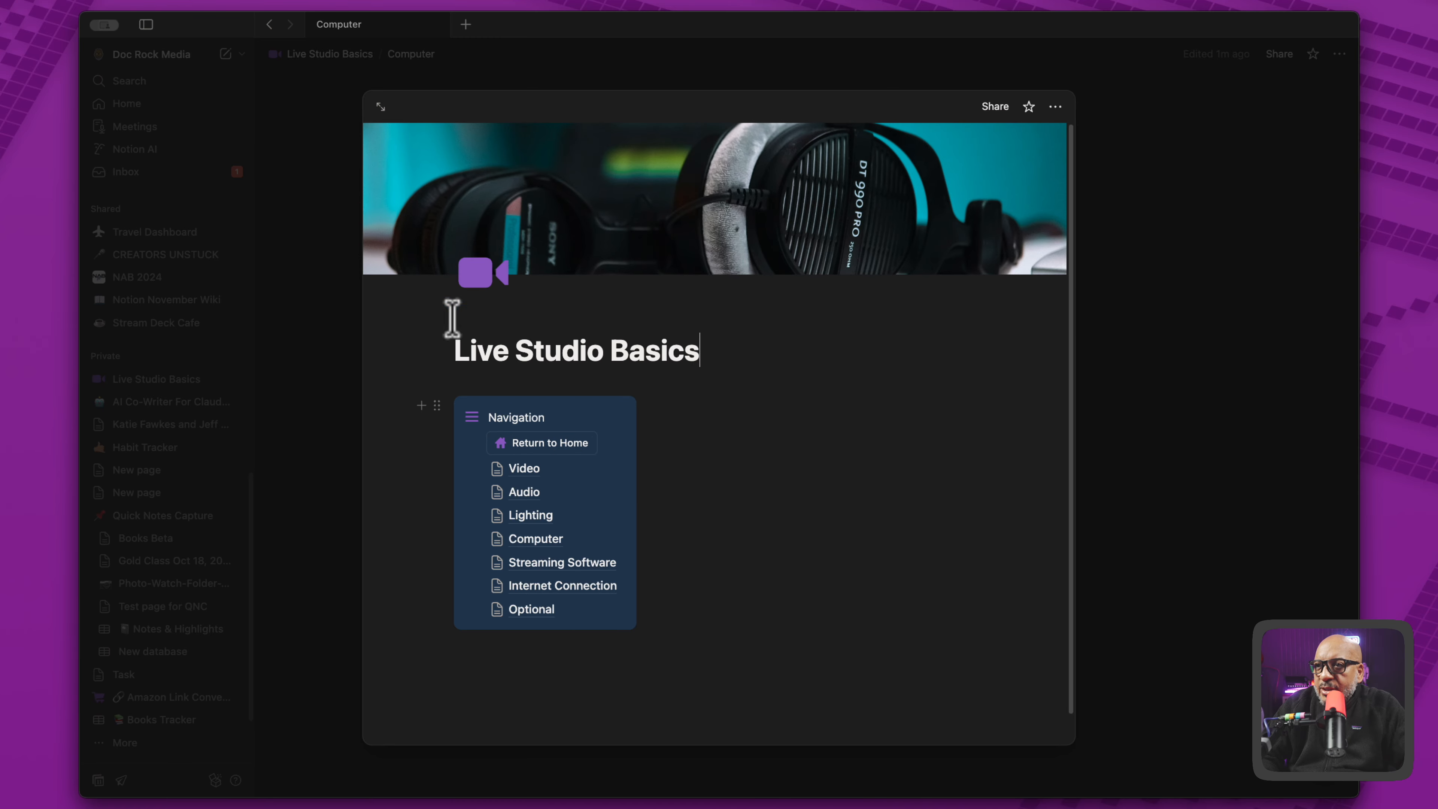
left_click(314, 54)
left_click(316, 55)
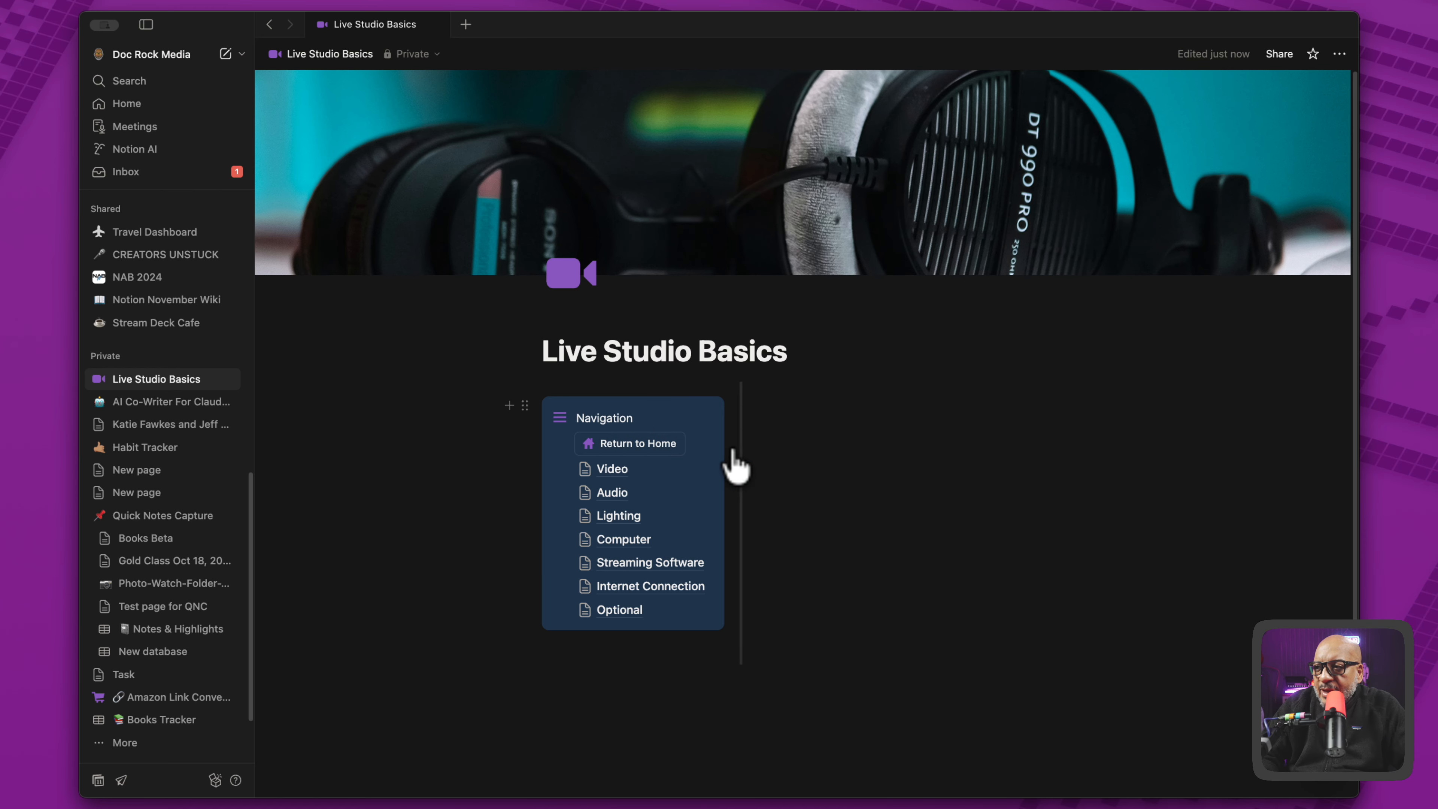
- Edit the Return to Home button so that it opens Live Studio Basics as a full page
left_click(697, 444)
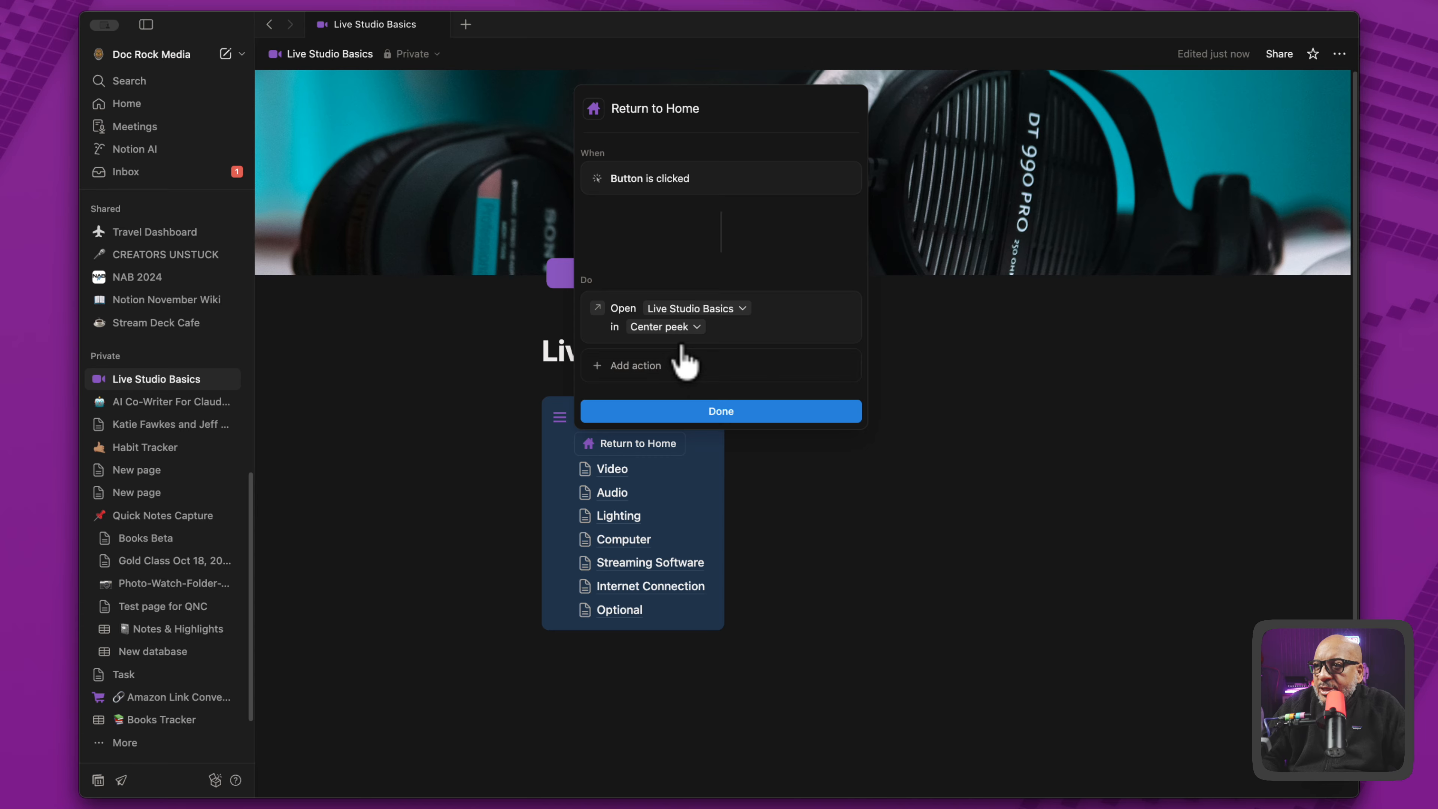
left_click(692, 328)
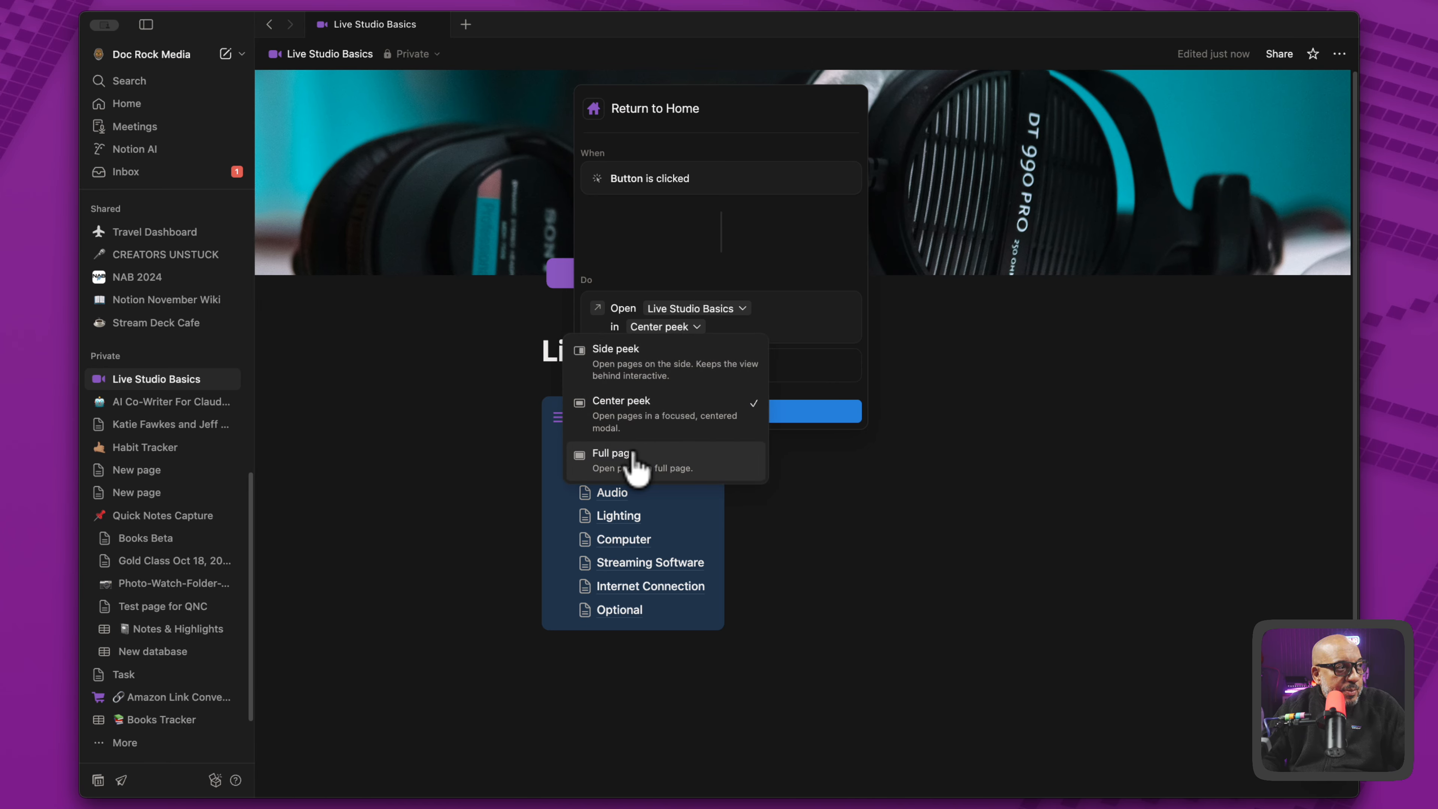
left_click(797, 347)
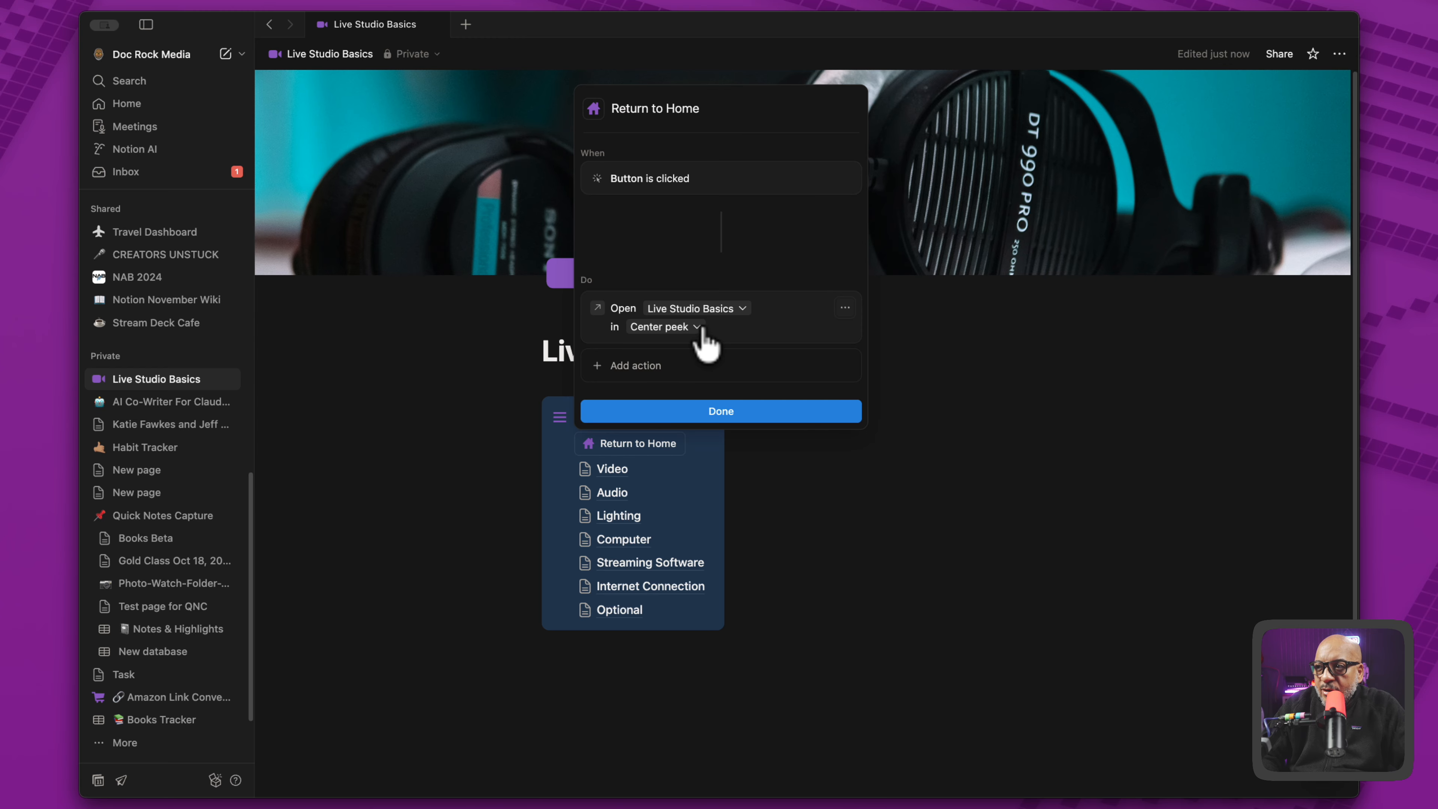
left_click(674, 327)
left_click(630, 457)
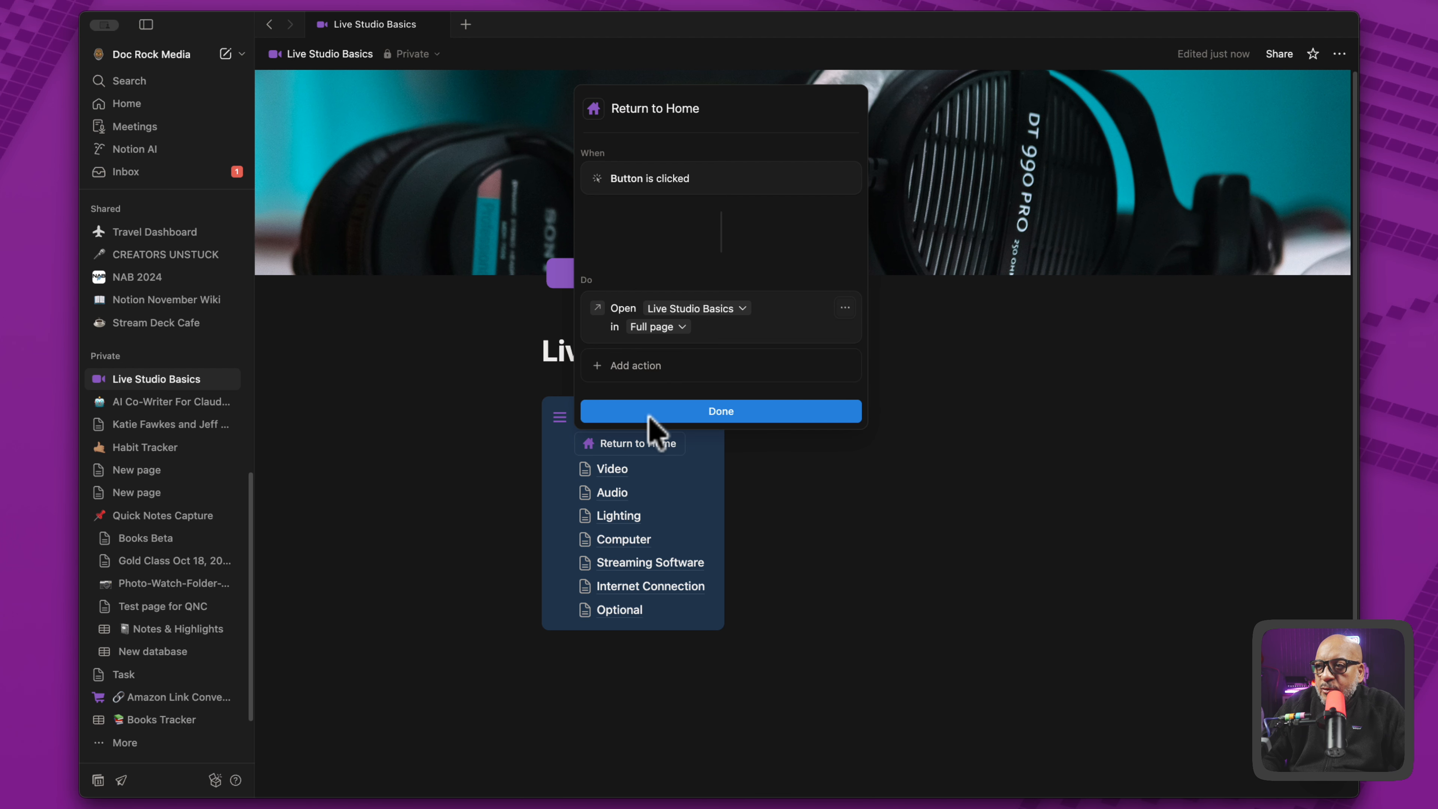
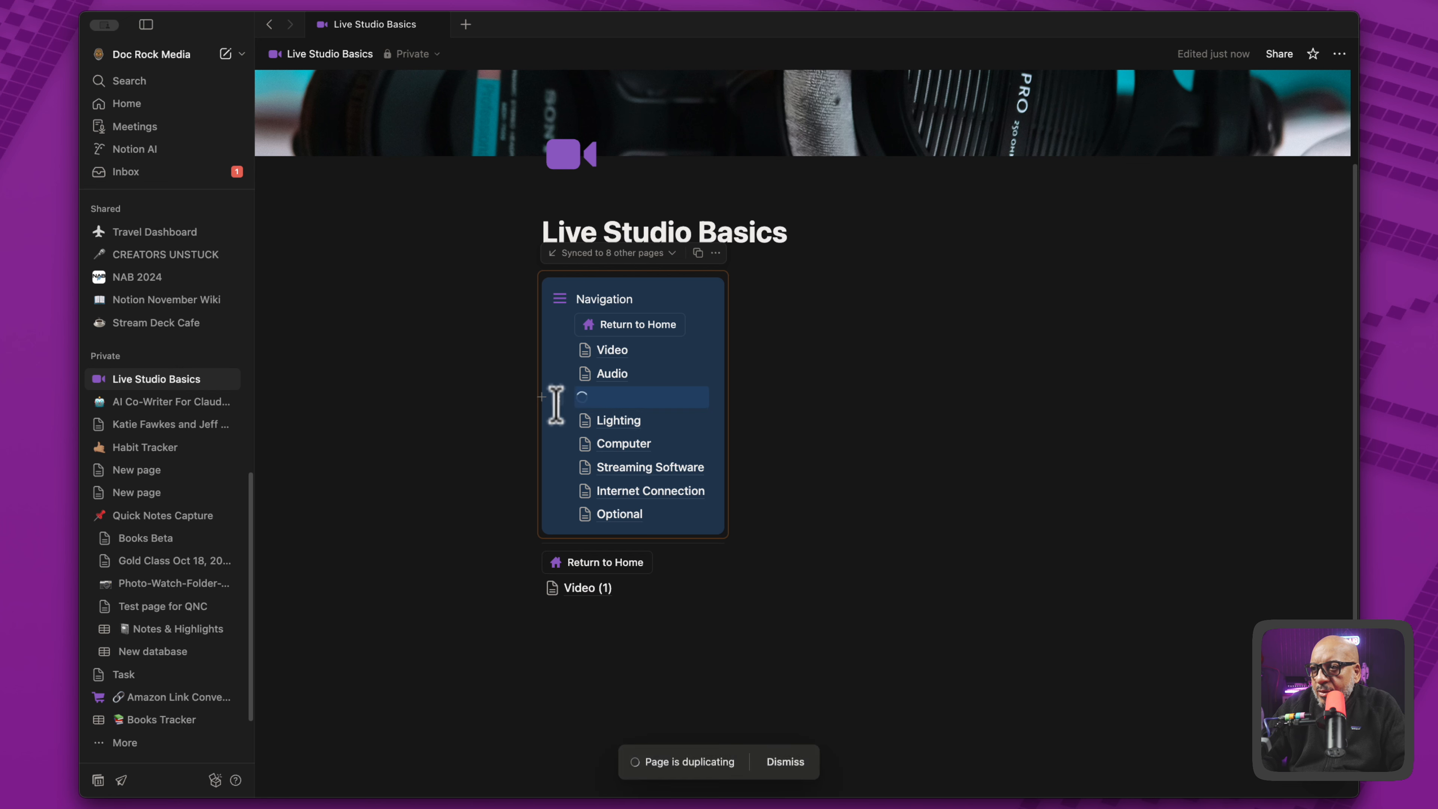
- Move the duplicated Audio page link below Video (1) under the Navigation callout and close the group with a divider
left_click_drag(553, 395, 563, 602)
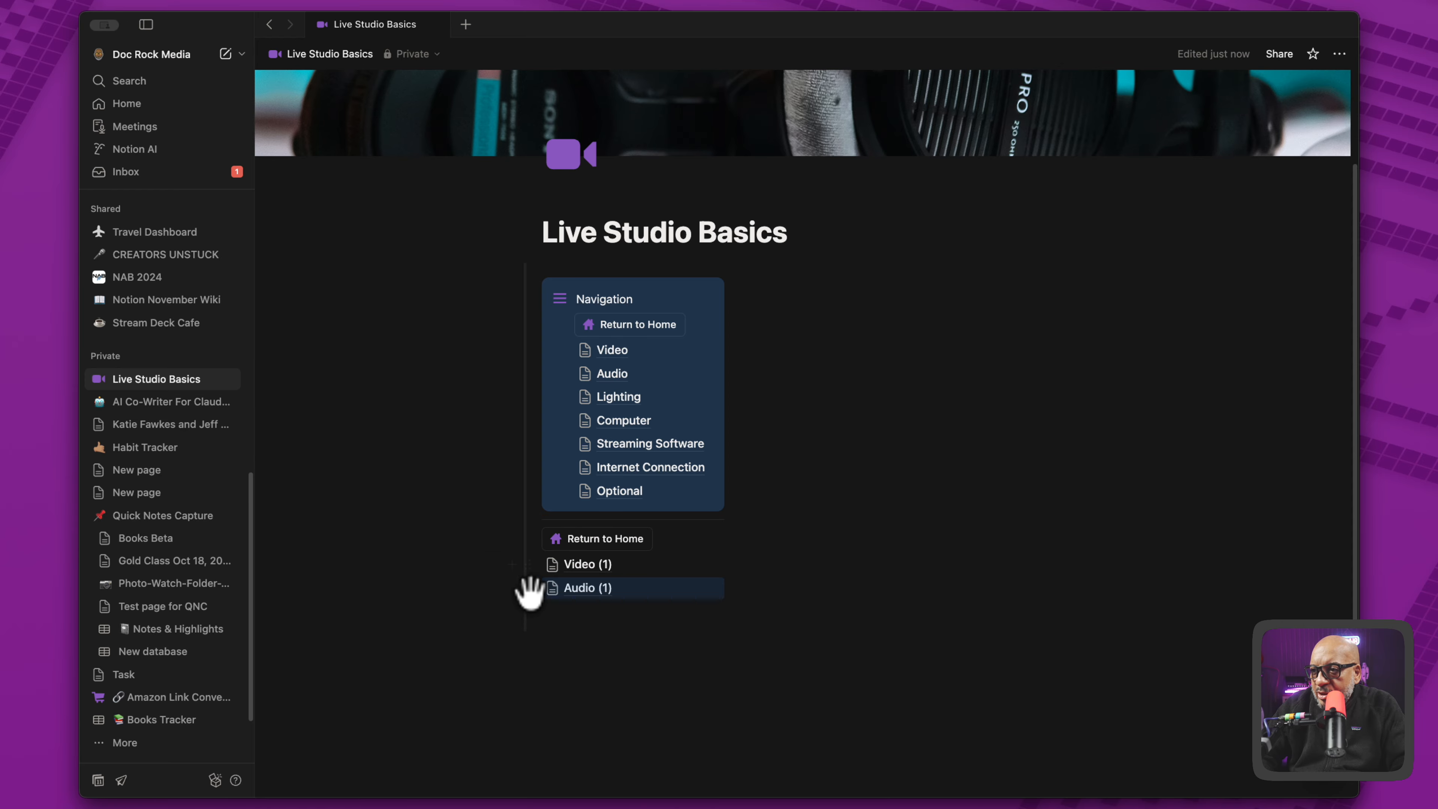
left_click(555, 624)
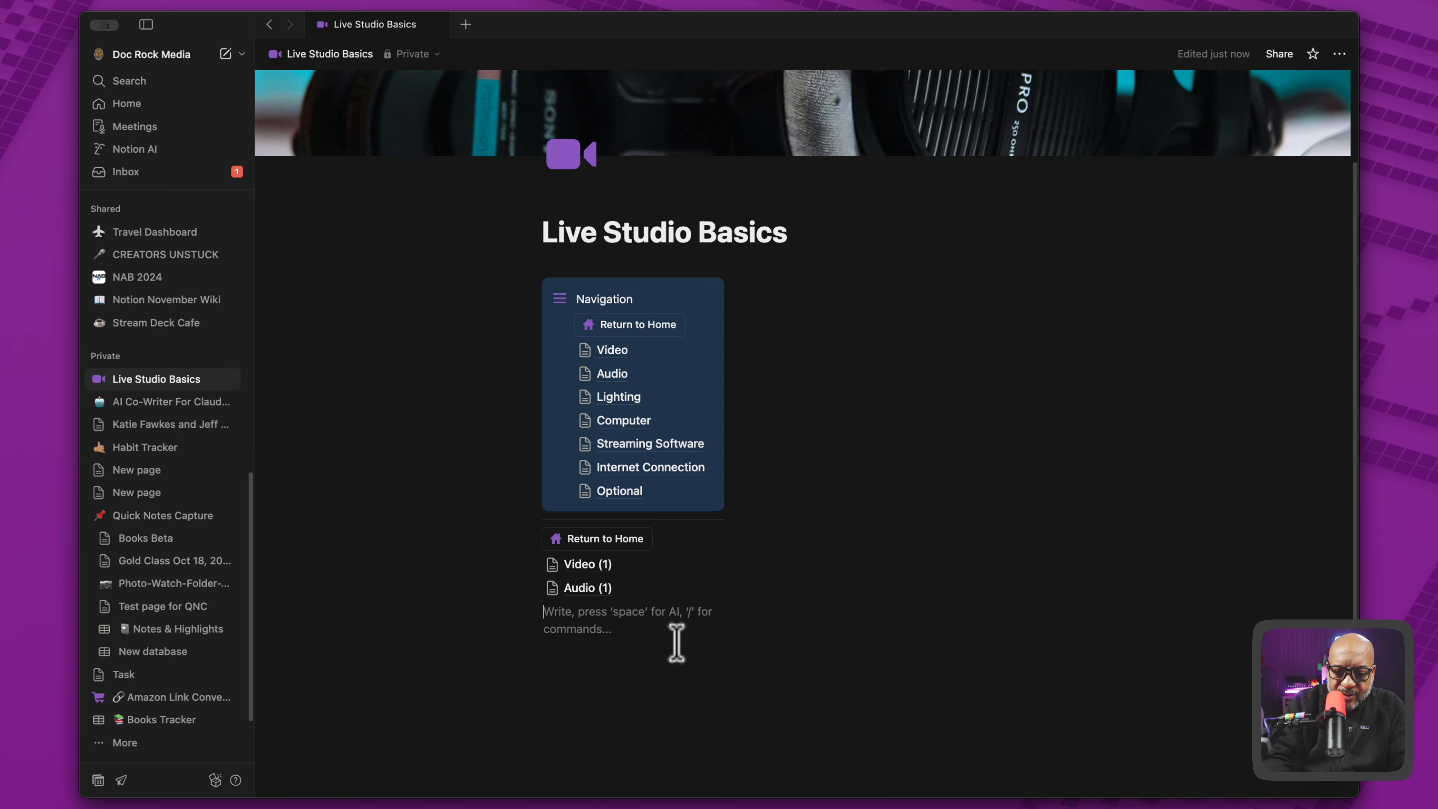
type("---")
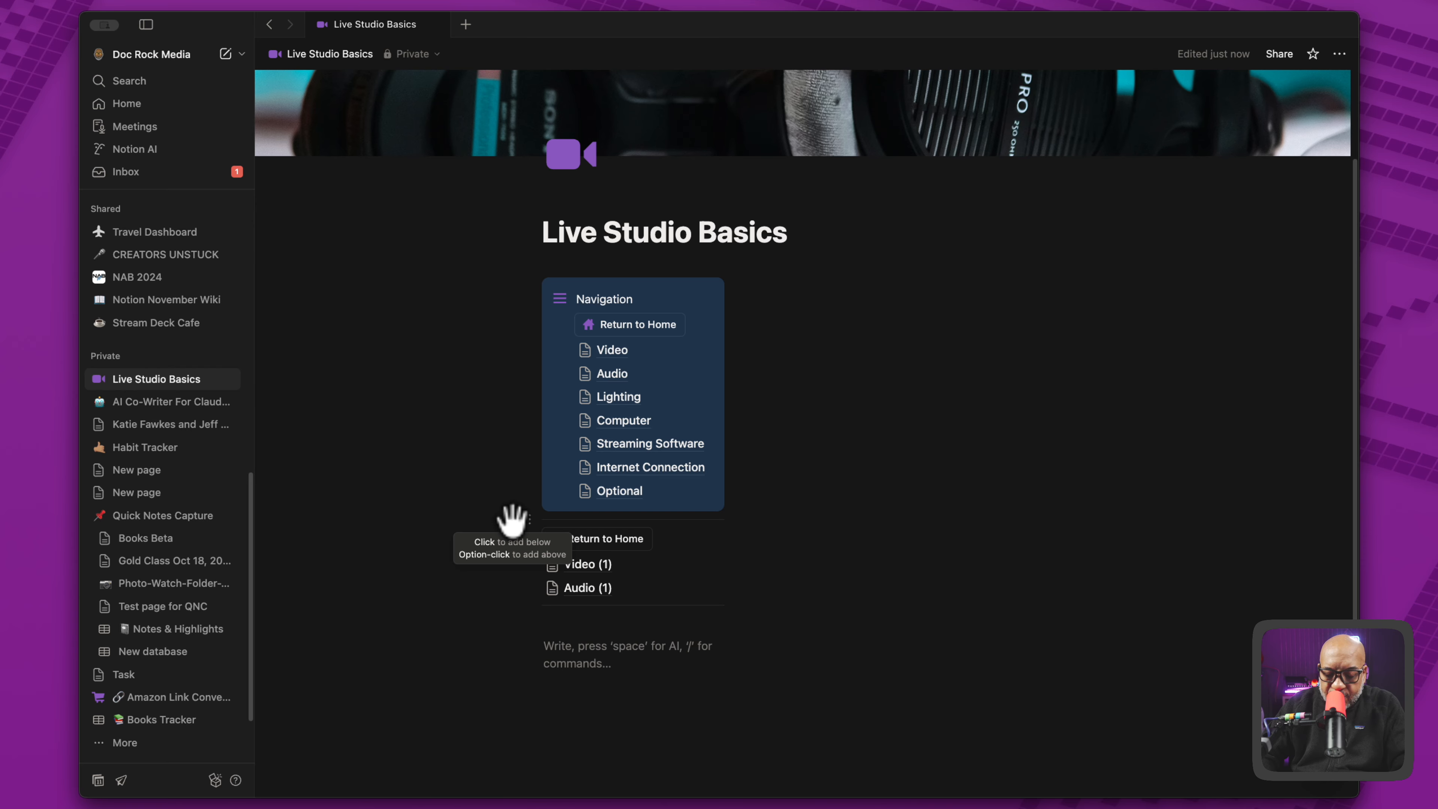
- Add a blank line under the Navigation callout and insert a lorem ipsum paragraph below the lower divider
left_click(512, 519, "alt")
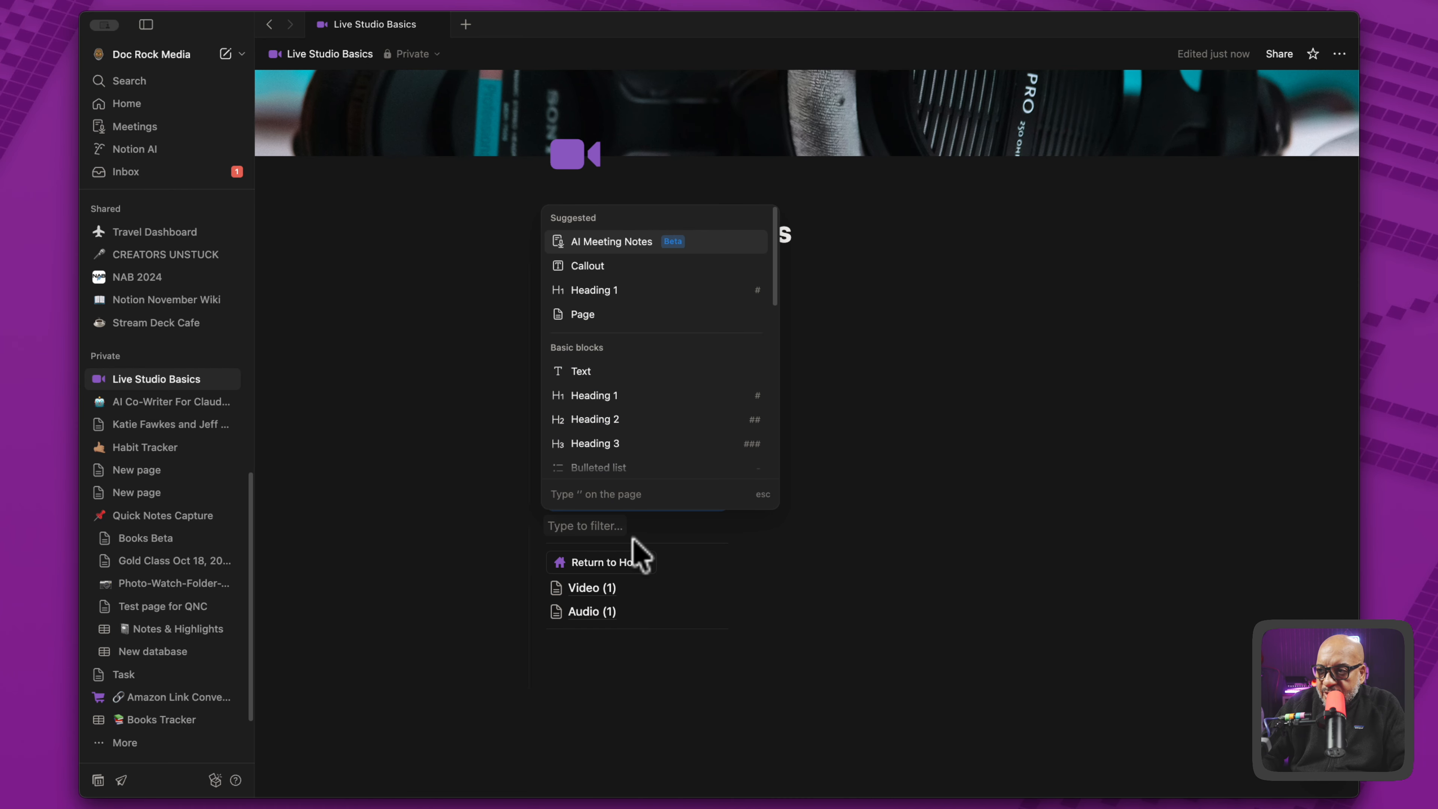
left_click(648, 530)
left_click(636, 710)
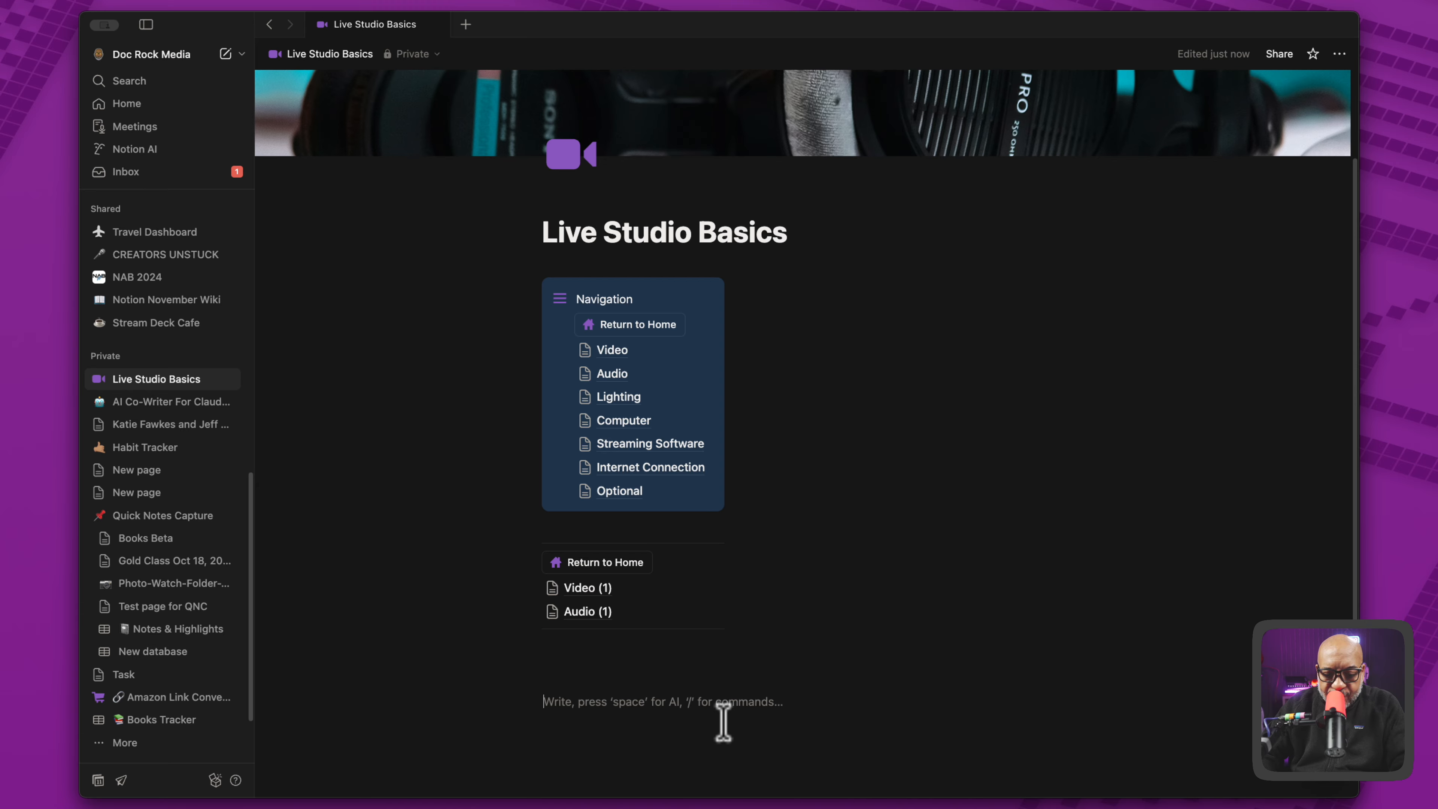
type("lo")
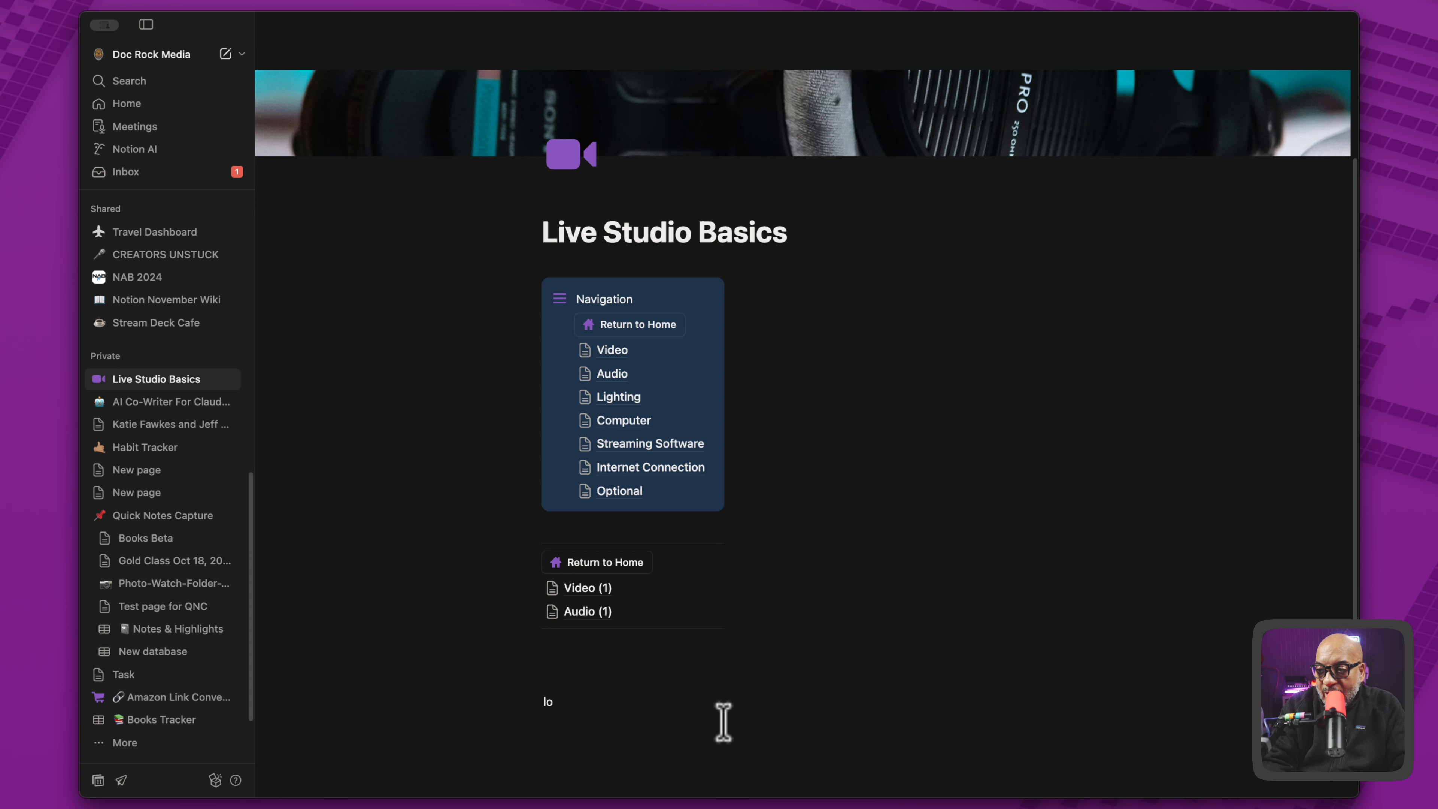
type("re m")
key("space")
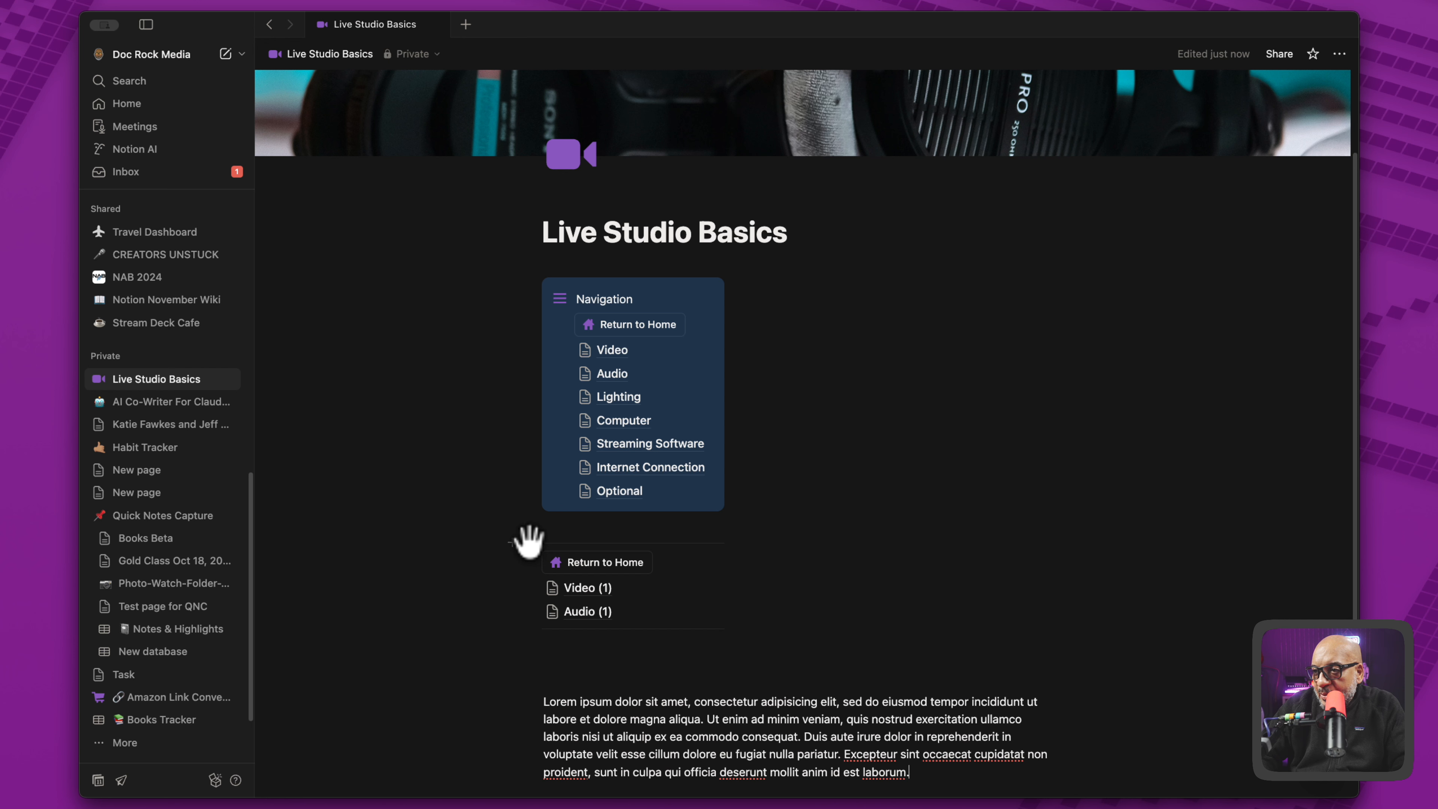
- Move the divider-framed group below the lorem ipsum paragraph and arrange Return to Home, Video (1) and Audio (1) side by side in columns
left_click_drag(459, 536, 759, 646)
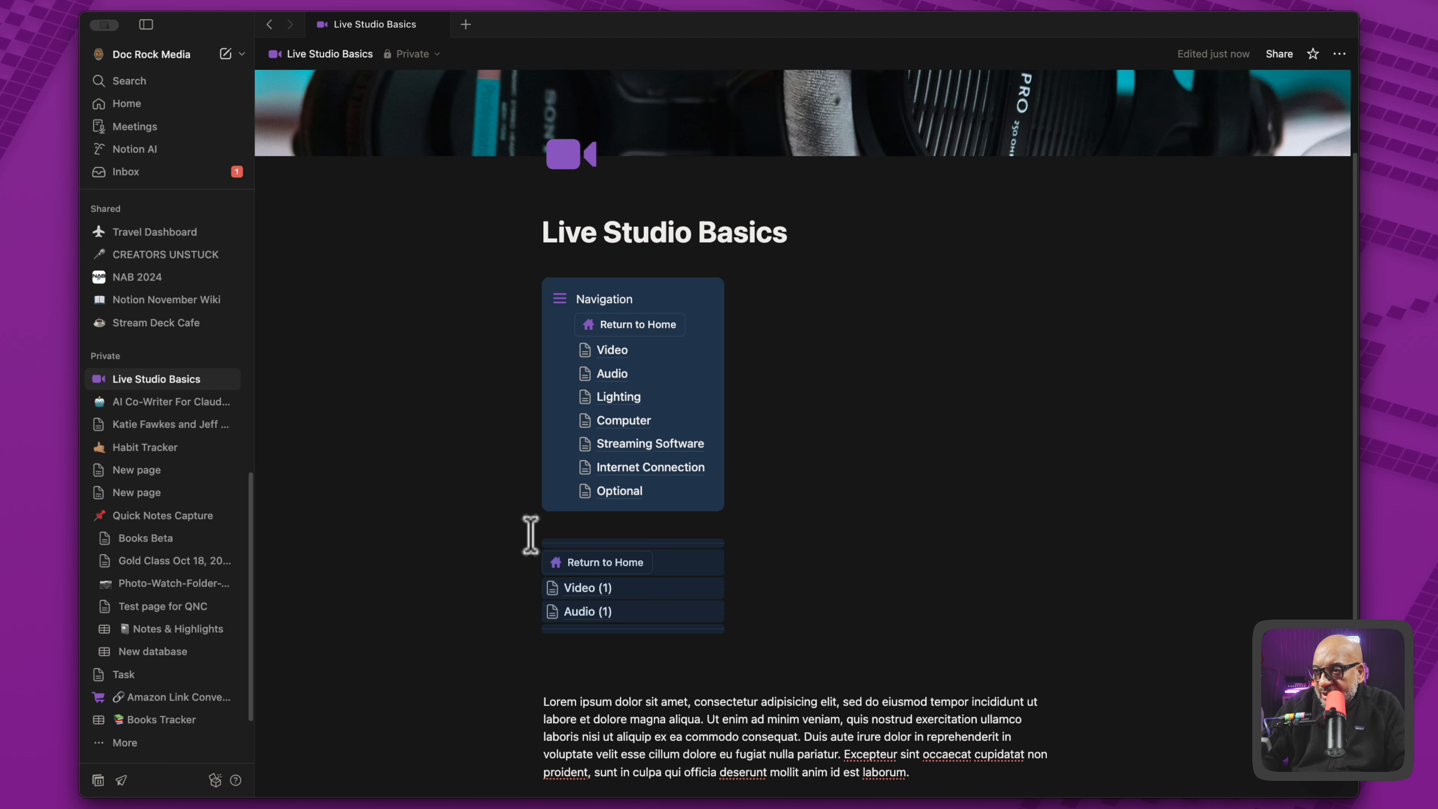
left_click_drag(521, 530, 596, 646)
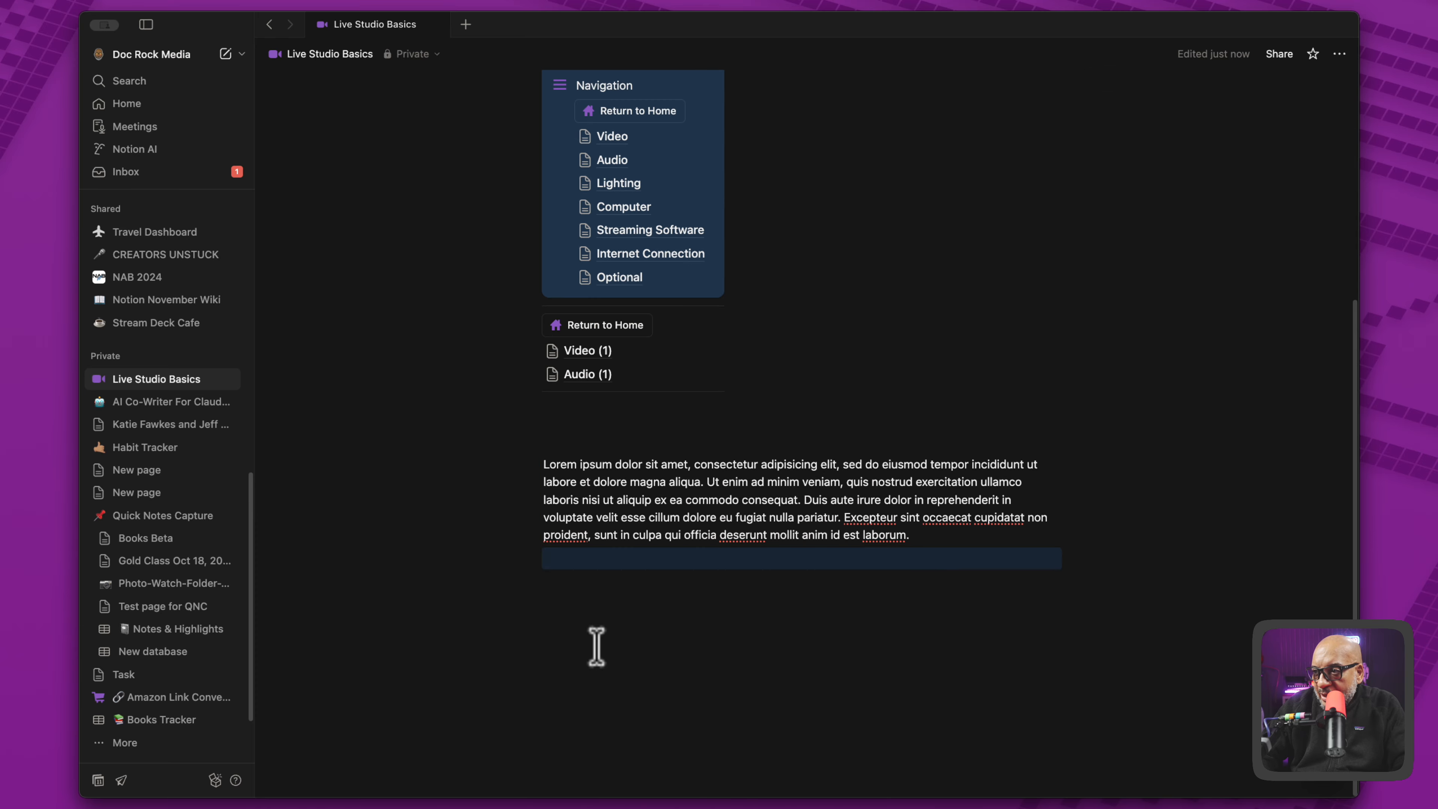
left_click_drag(461, 306, 1053, 450)
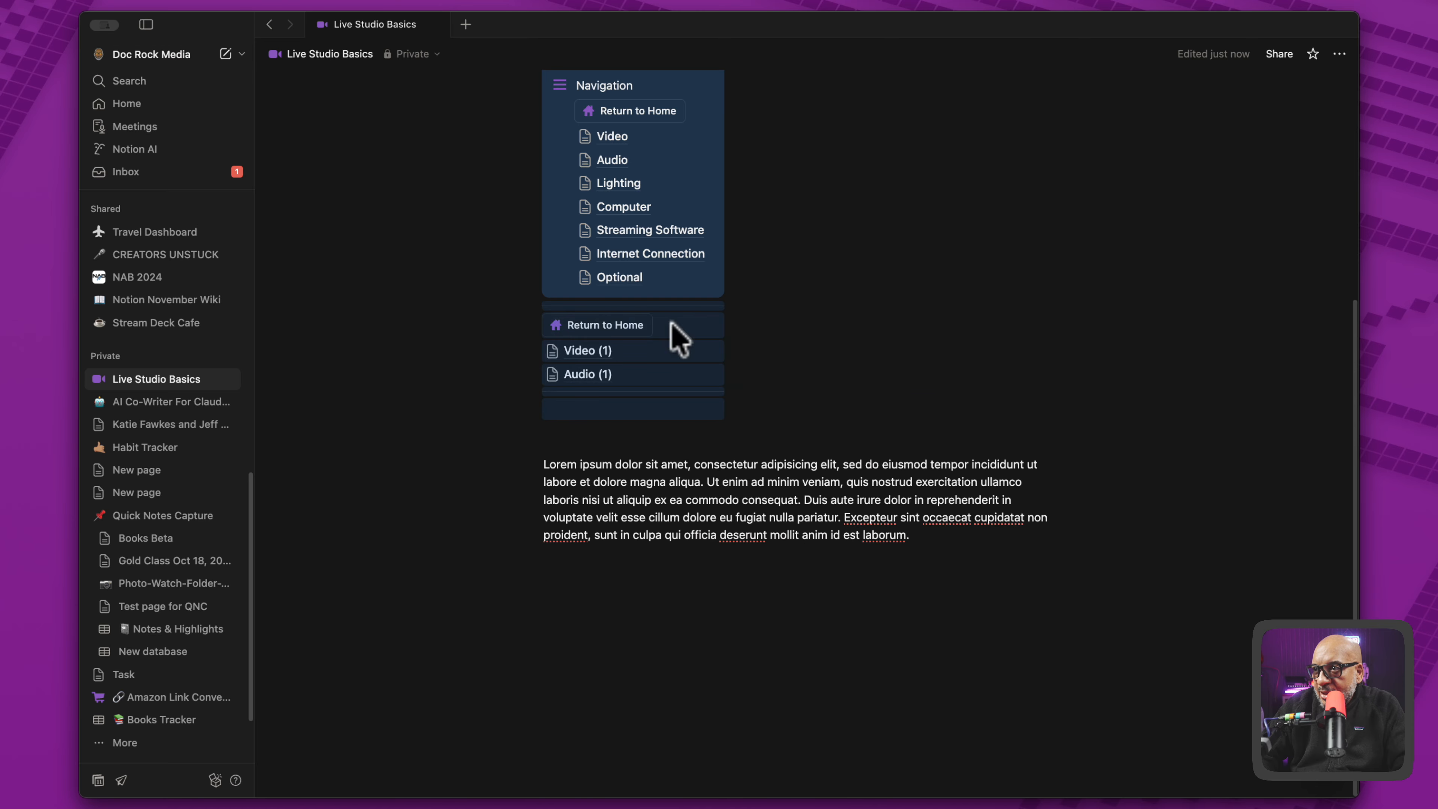
left_click(464, 329)
left_click_drag(446, 352, 786, 445)
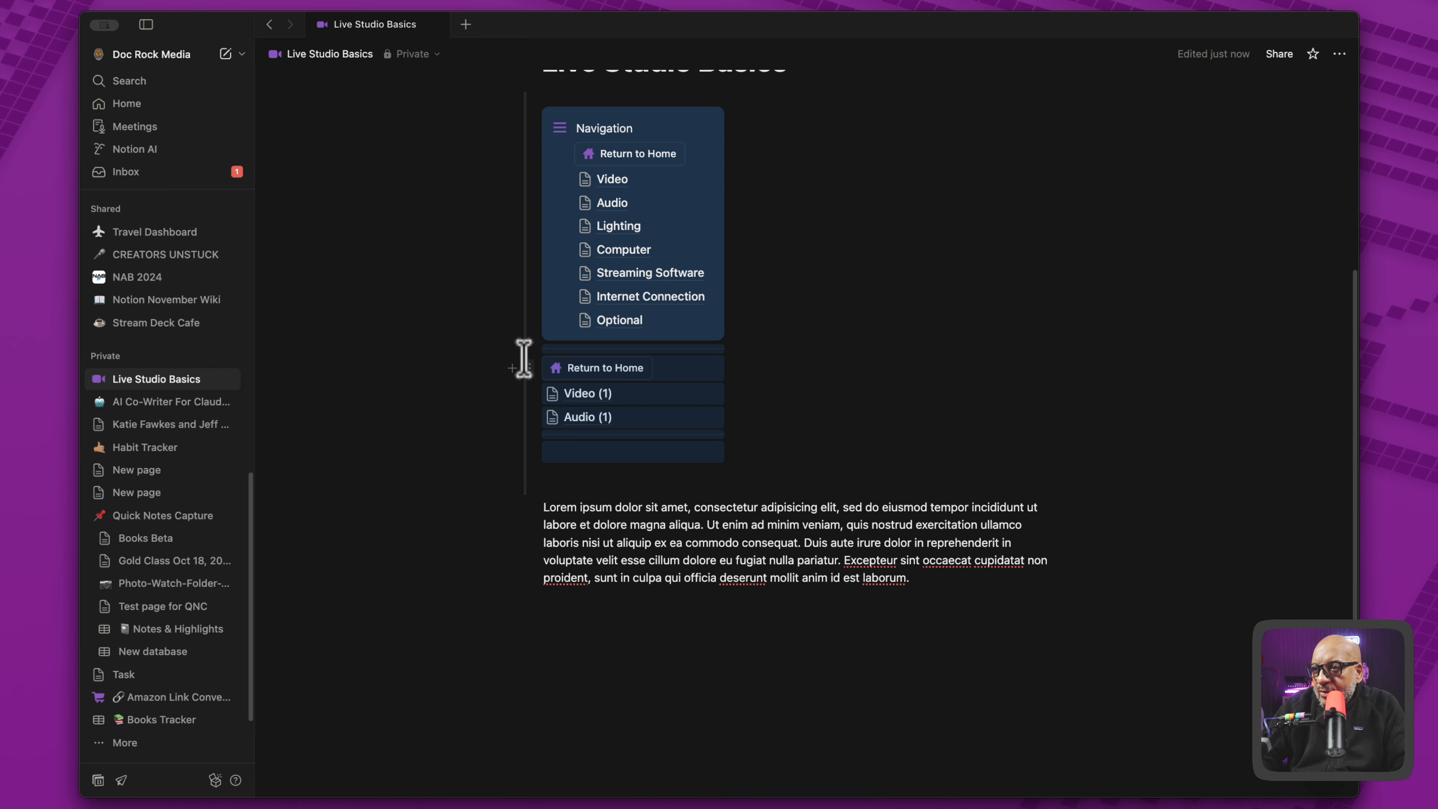
left_click_drag(525, 347, 582, 598)
left_click(629, 646)
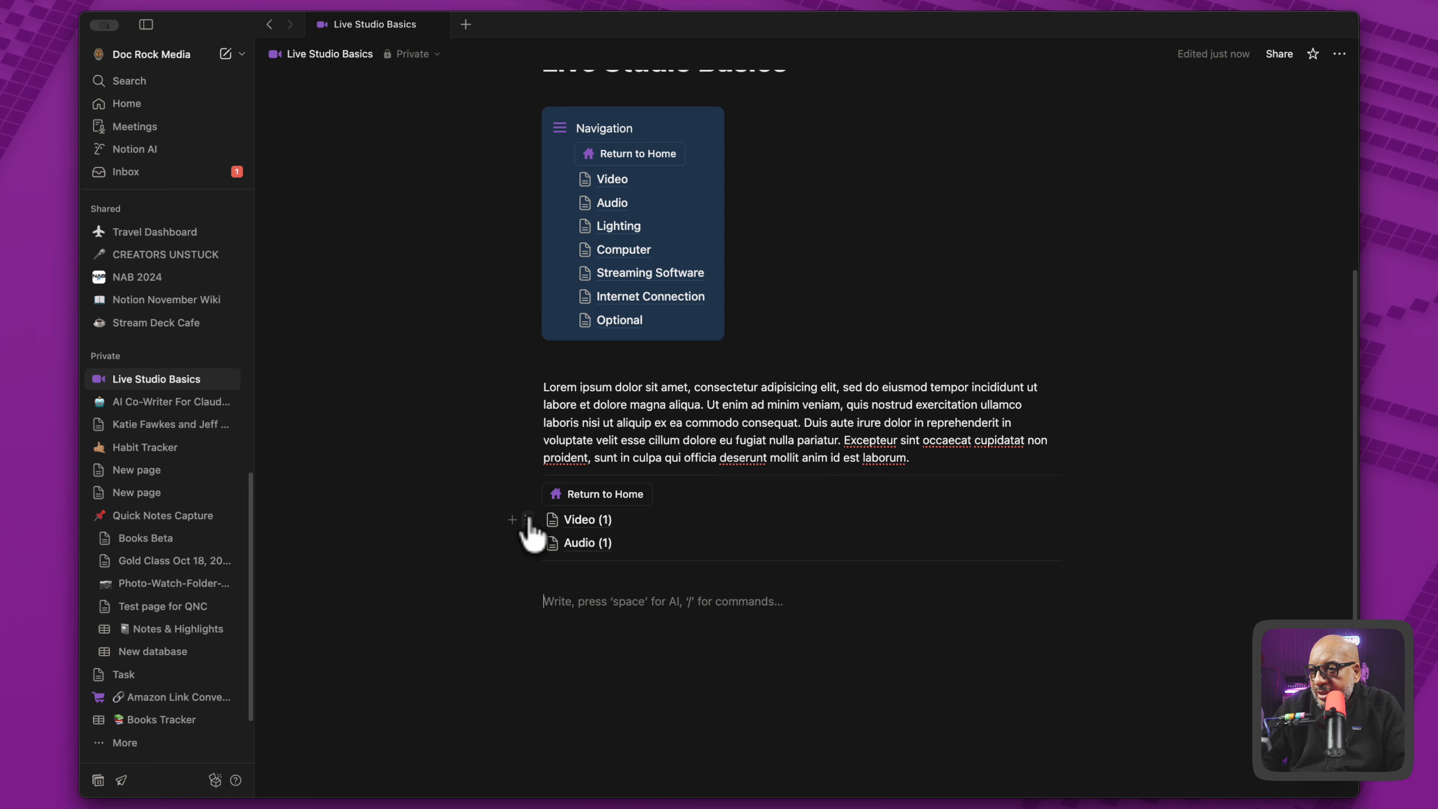
left_click_drag(524, 543, 1070, 498)
left_click_drag(527, 539, 1101, 508)
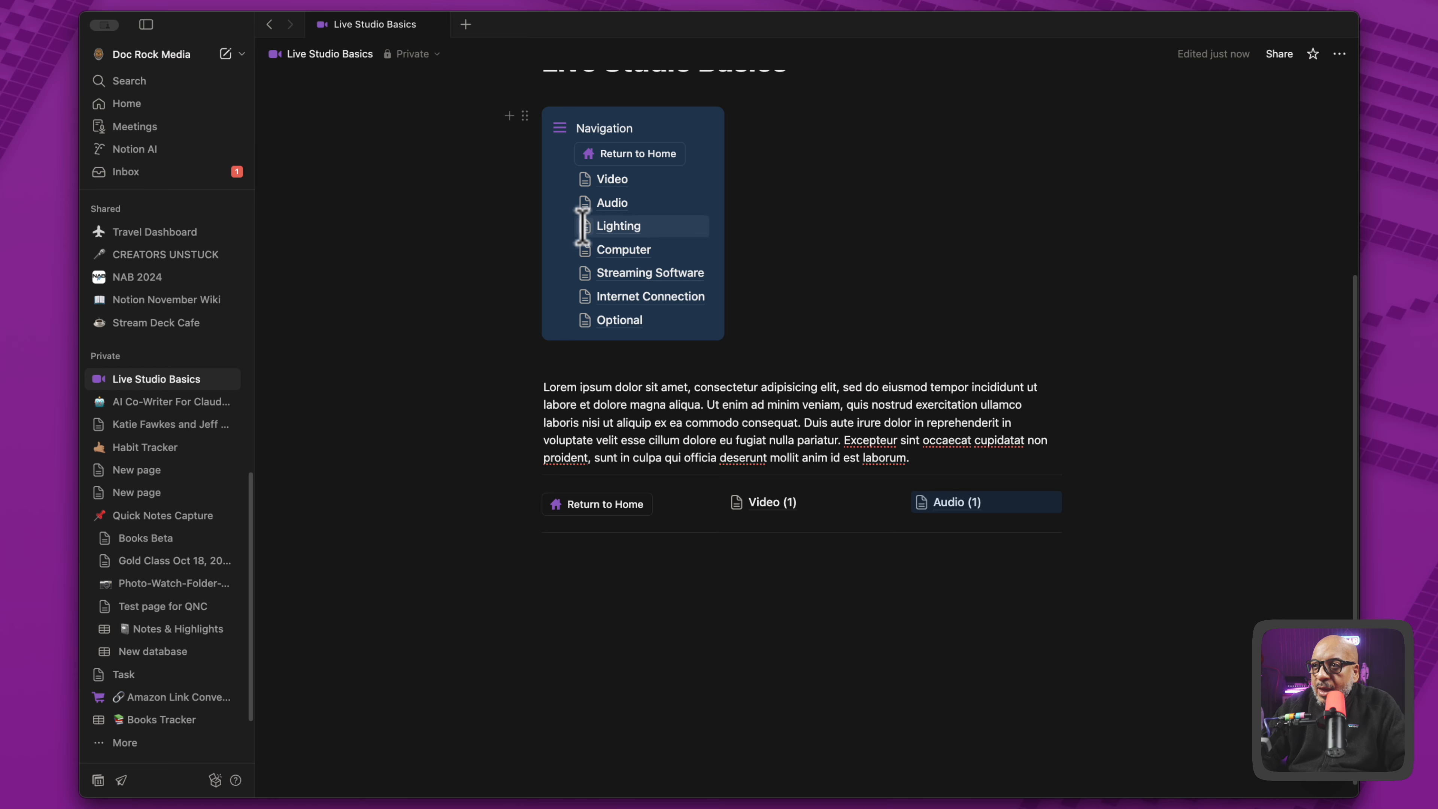
- Duplicate the Lighting and Computer pages and place the copies as further columns after Audio (1) in the bottom row
left_click(562, 226)
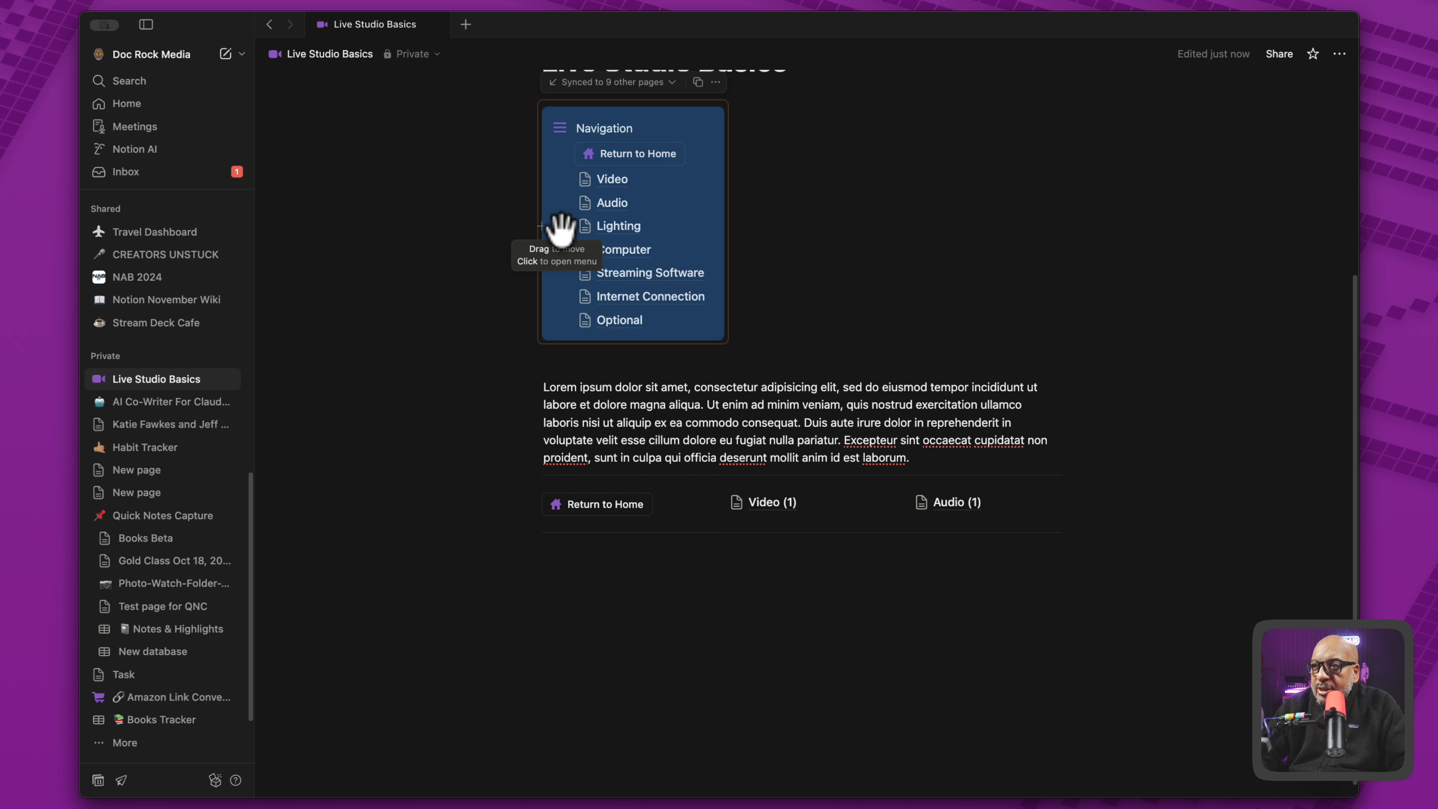
left_click(558, 227)
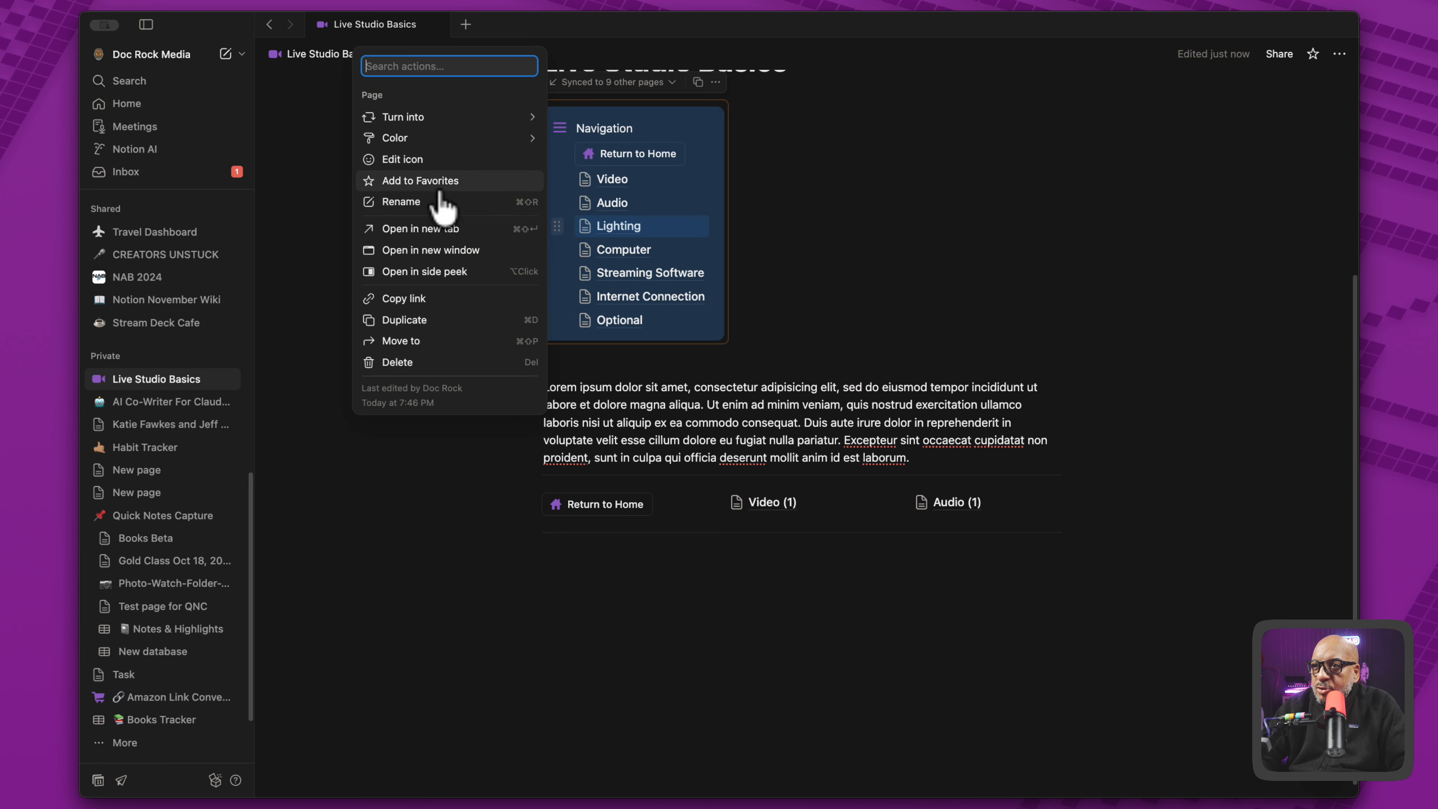
left_click(428, 320)
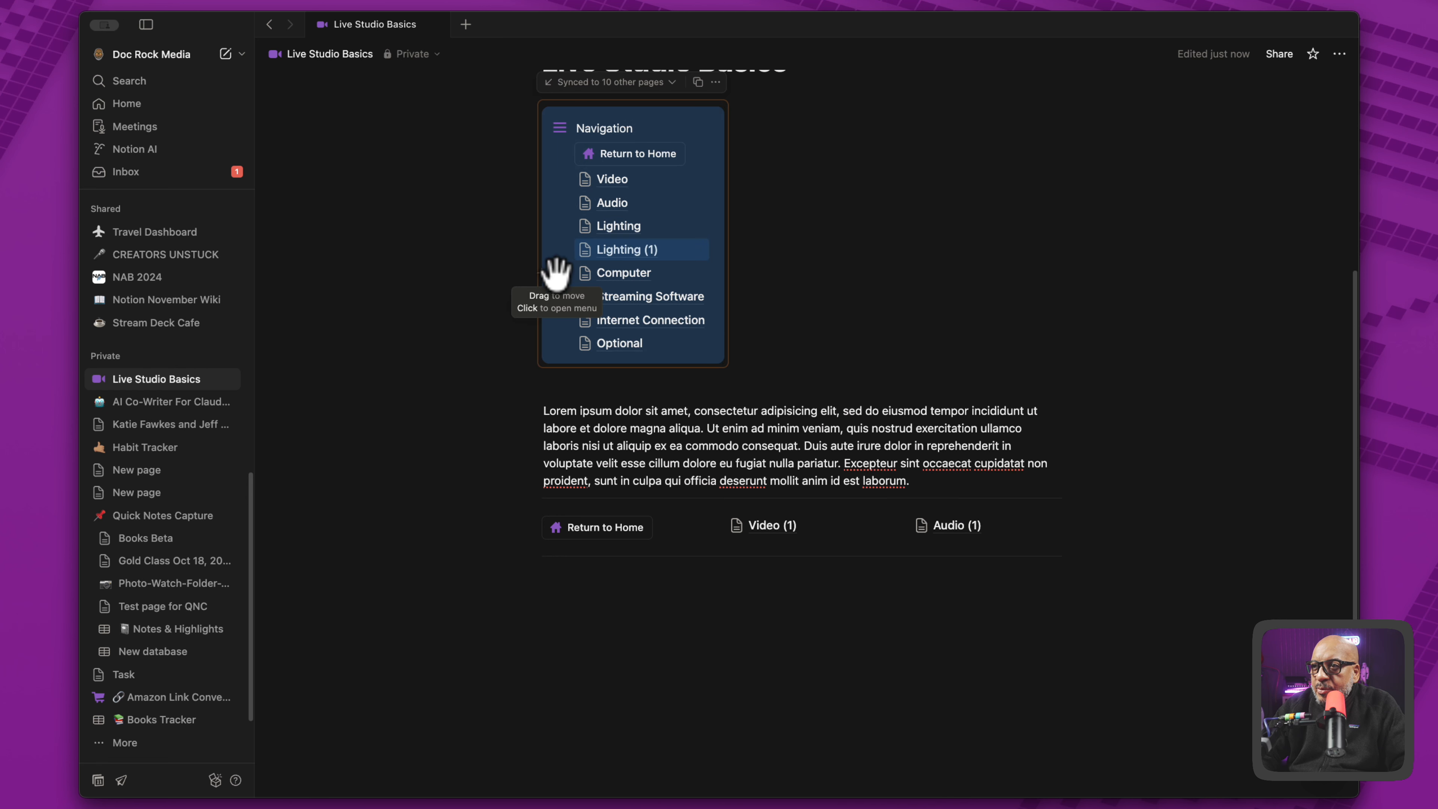
left_click(557, 273)
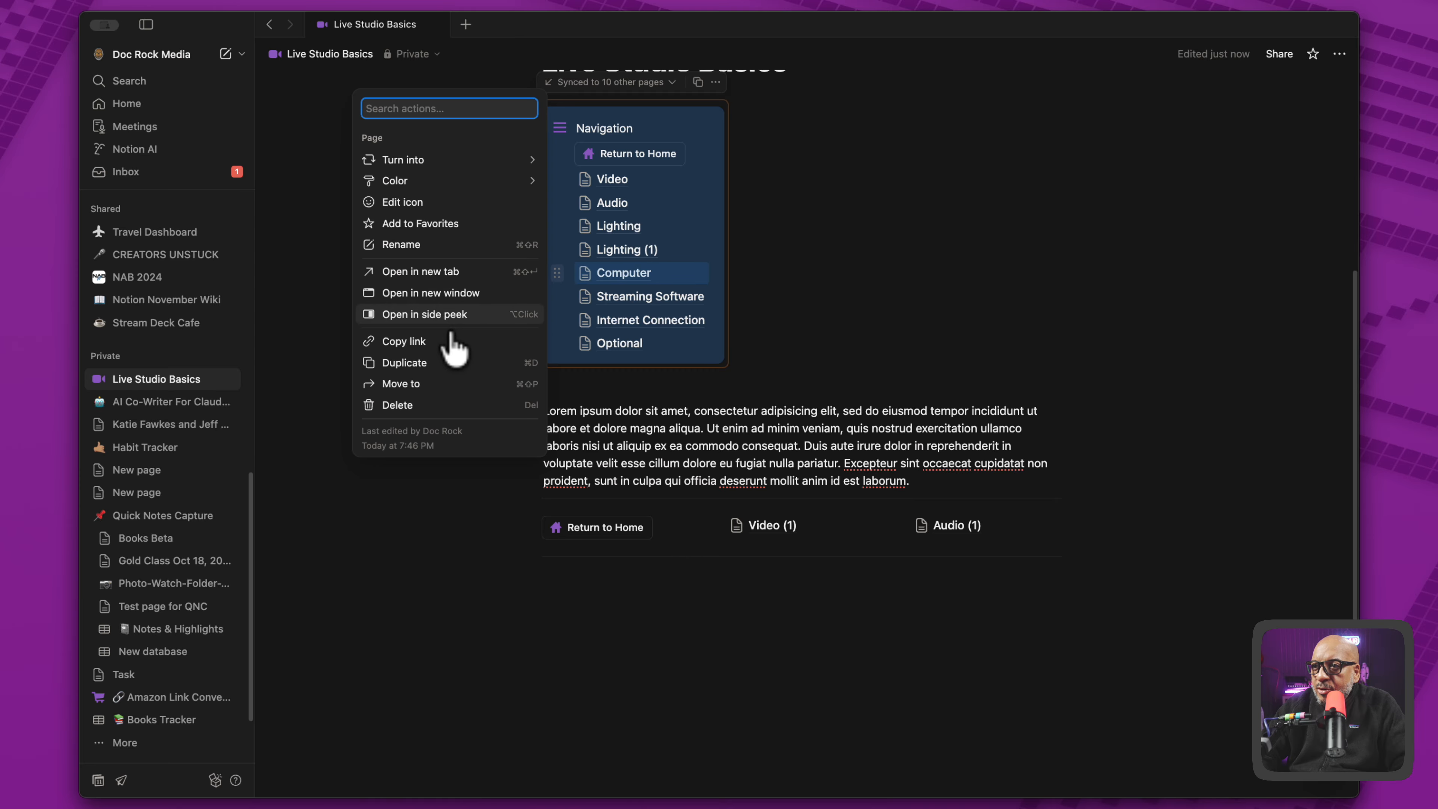
left_click(454, 363)
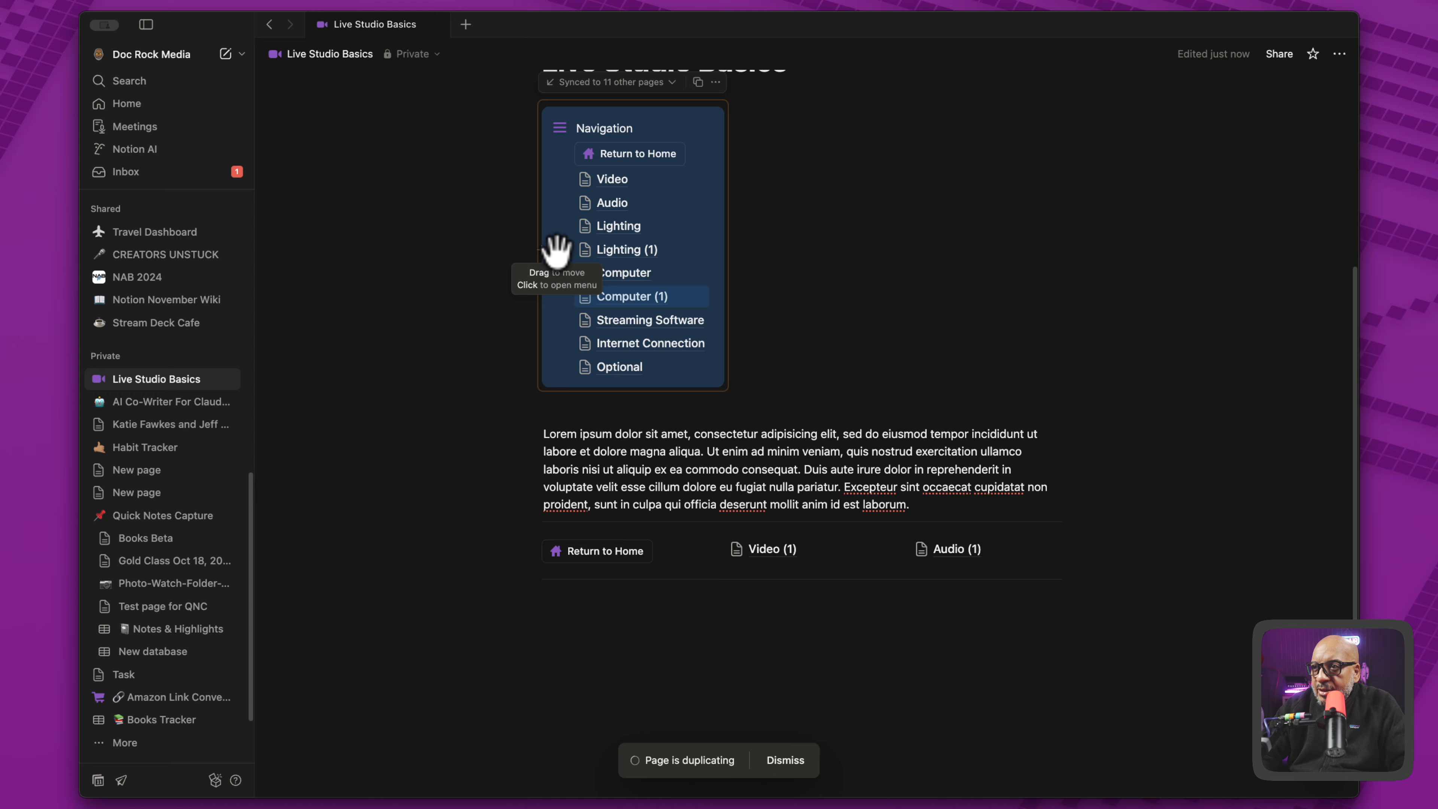
left_click_drag(557, 249, 1082, 548)
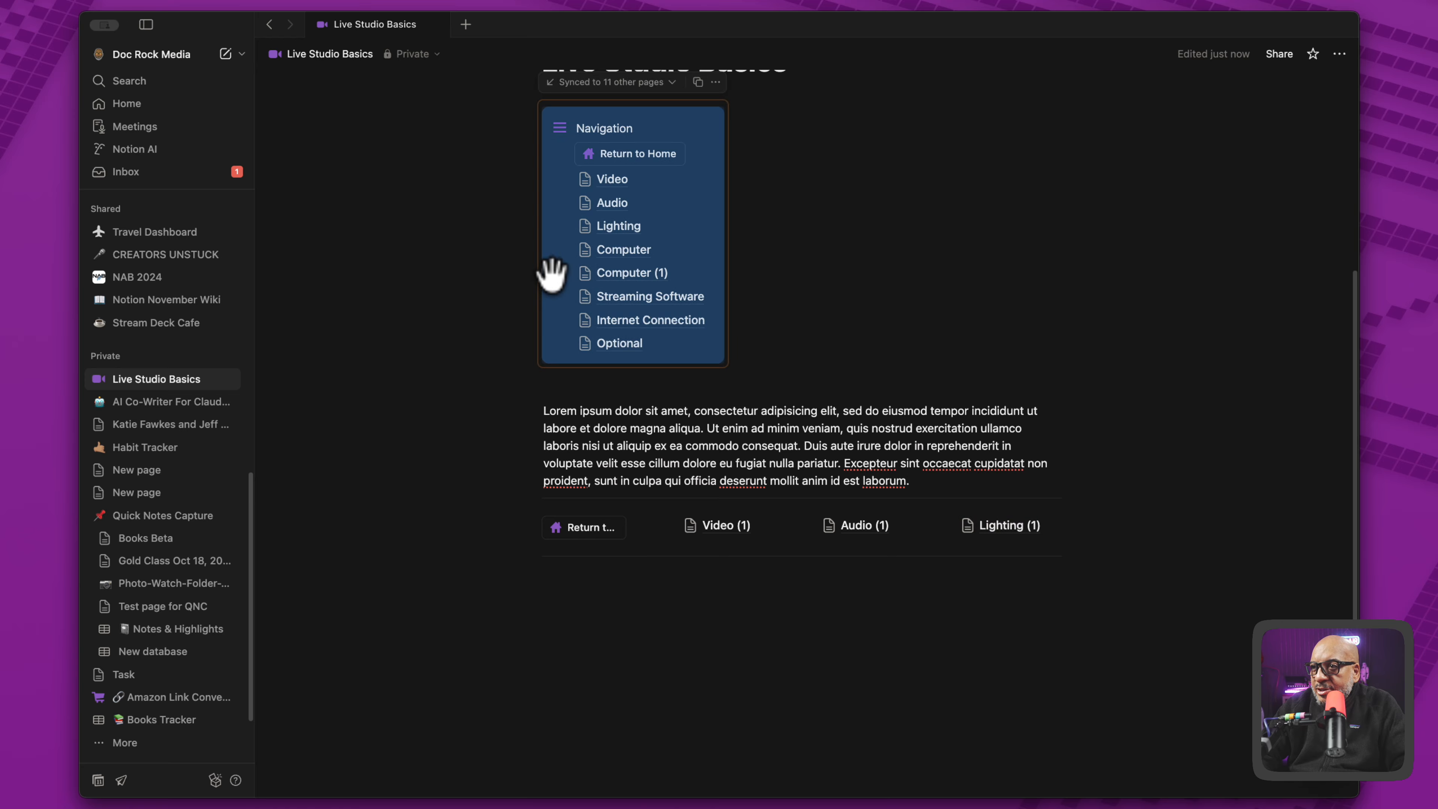
left_click_drag(552, 273, 1083, 530)
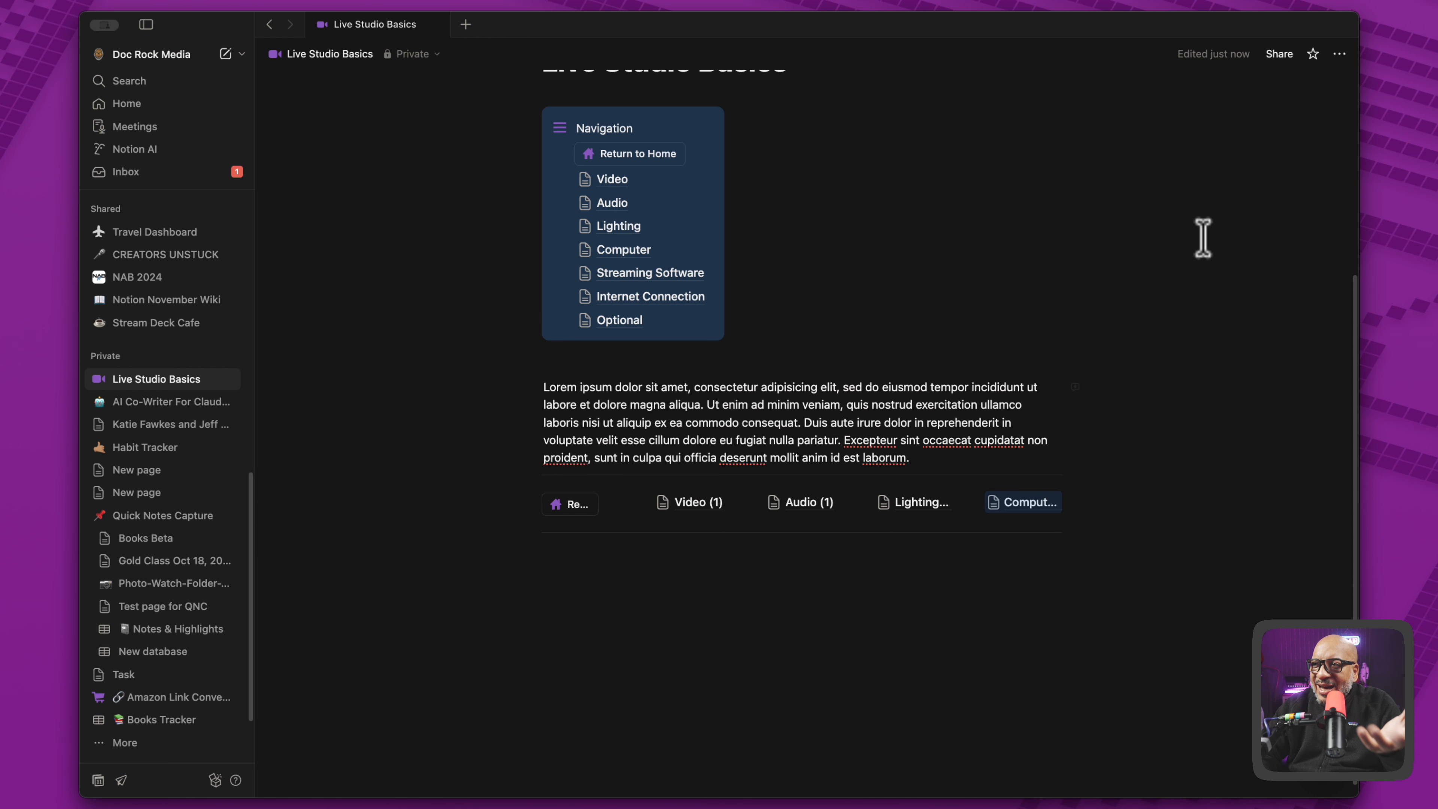
- Set the Live Studio Basics page to full width
left_click(1334, 57)
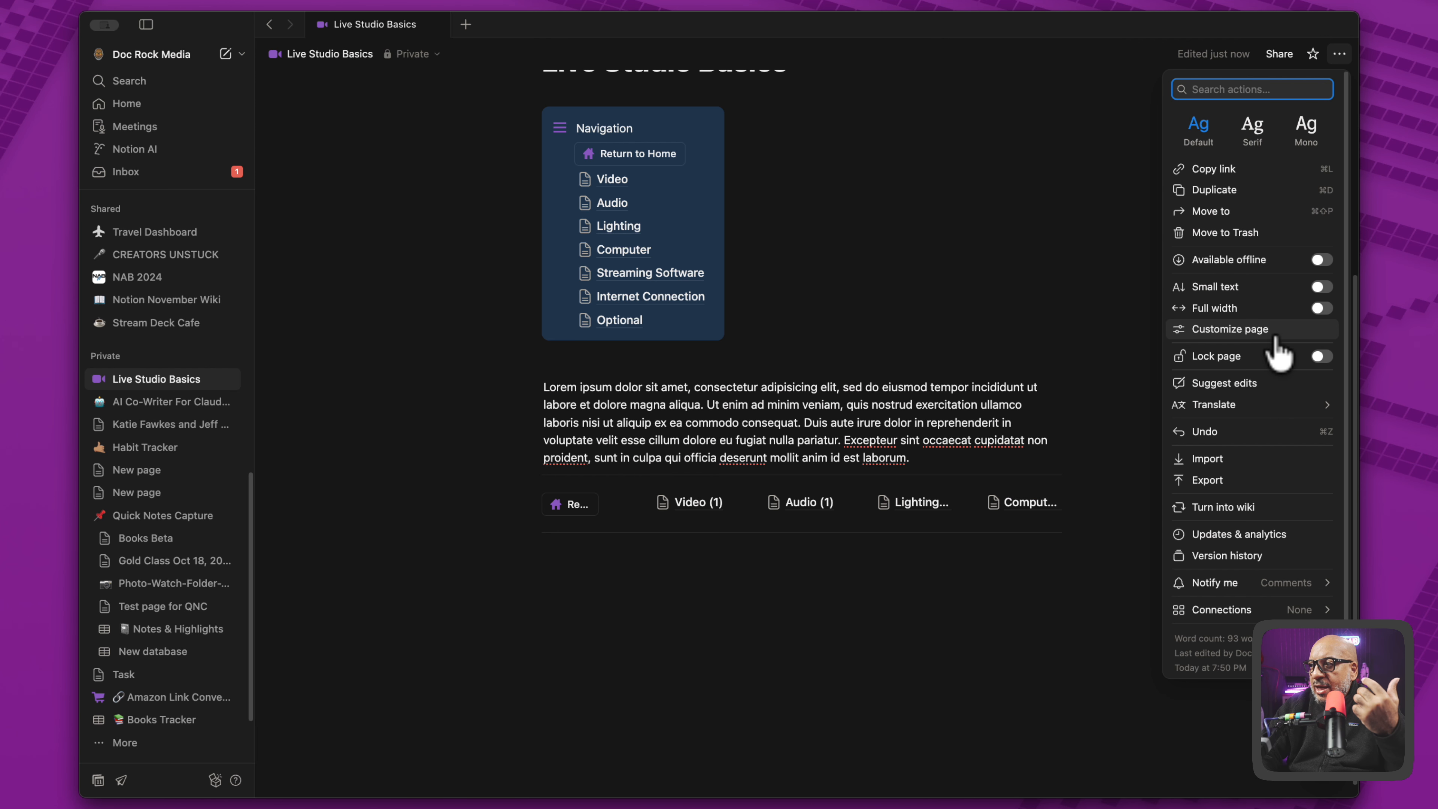
left_click(1321, 309)
left_click(985, 606)
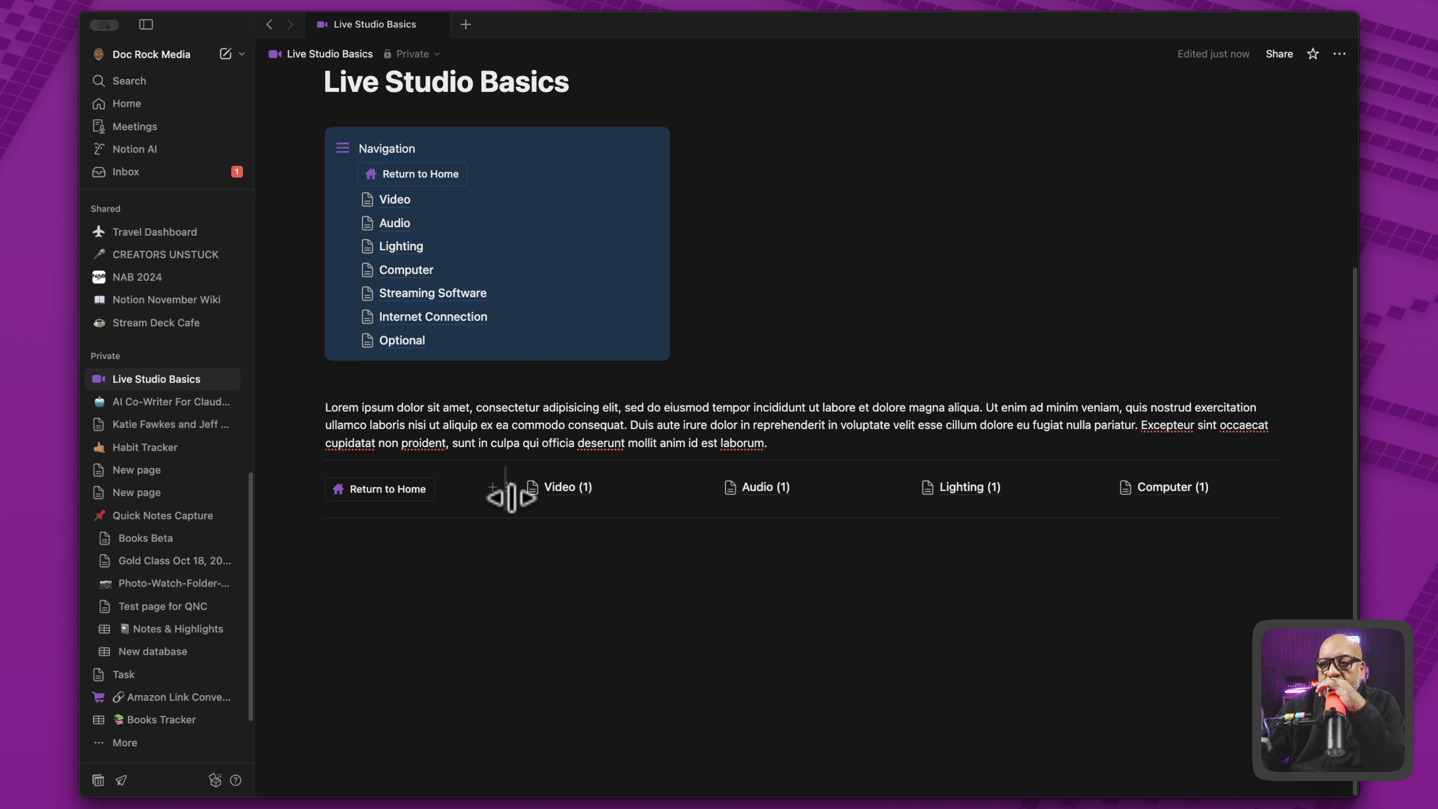
- Test the Video (1) link in the bottom row, then go back to the Live Studio Basics page
left_click(557, 487)
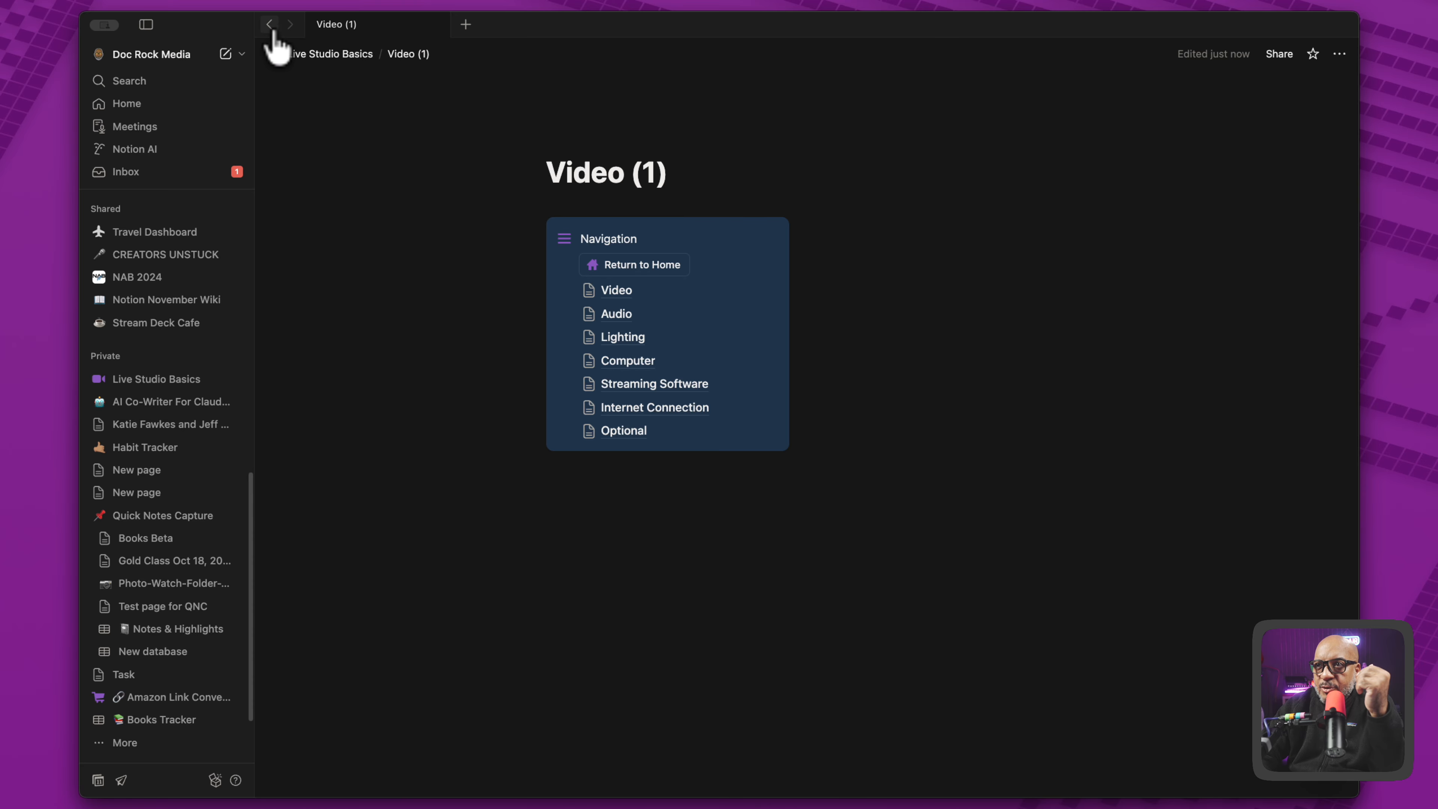
left_click(321, 54)
scroll(581, 680, "down", 3)
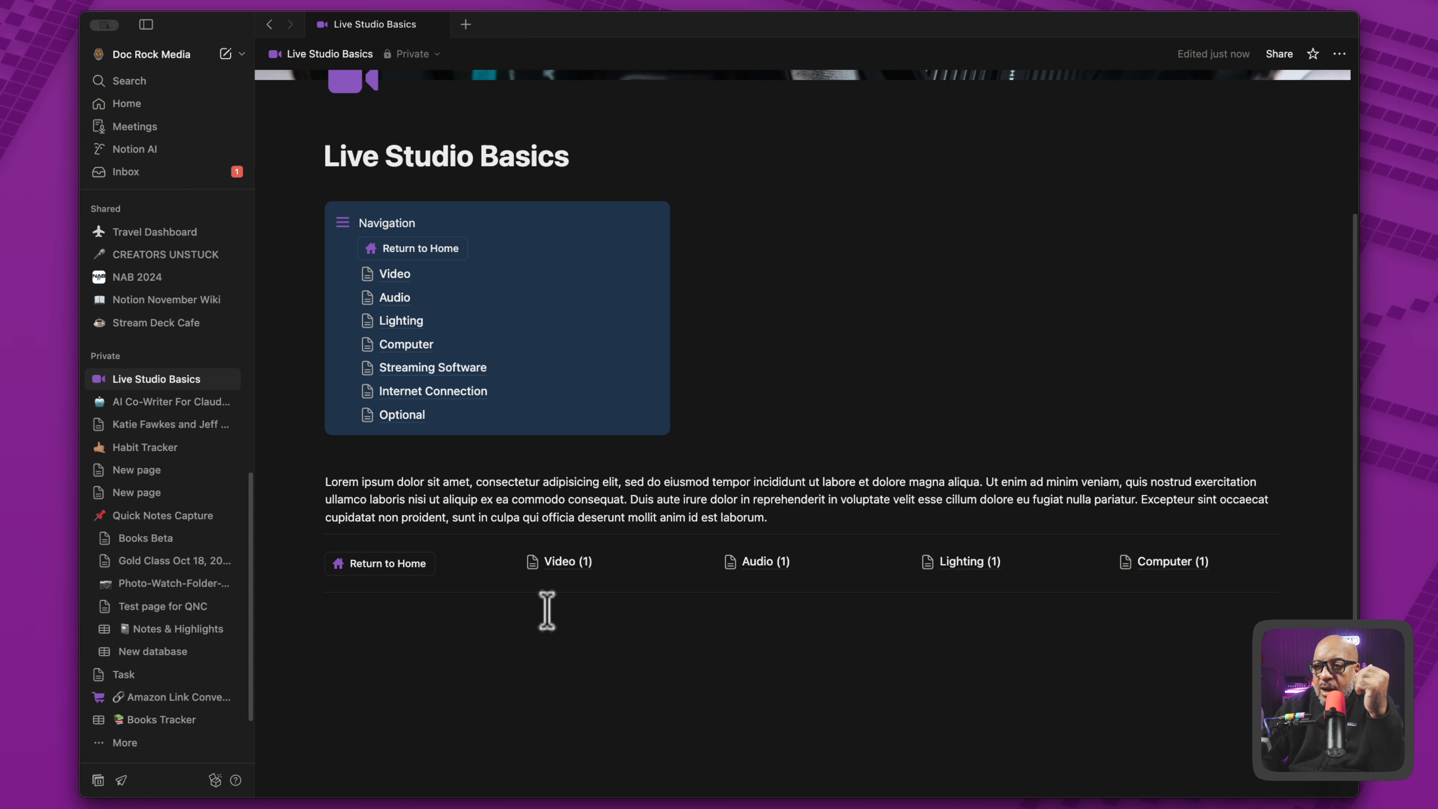
- Give the Video (1) link in the bottom row an orange background
left_click(508, 559)
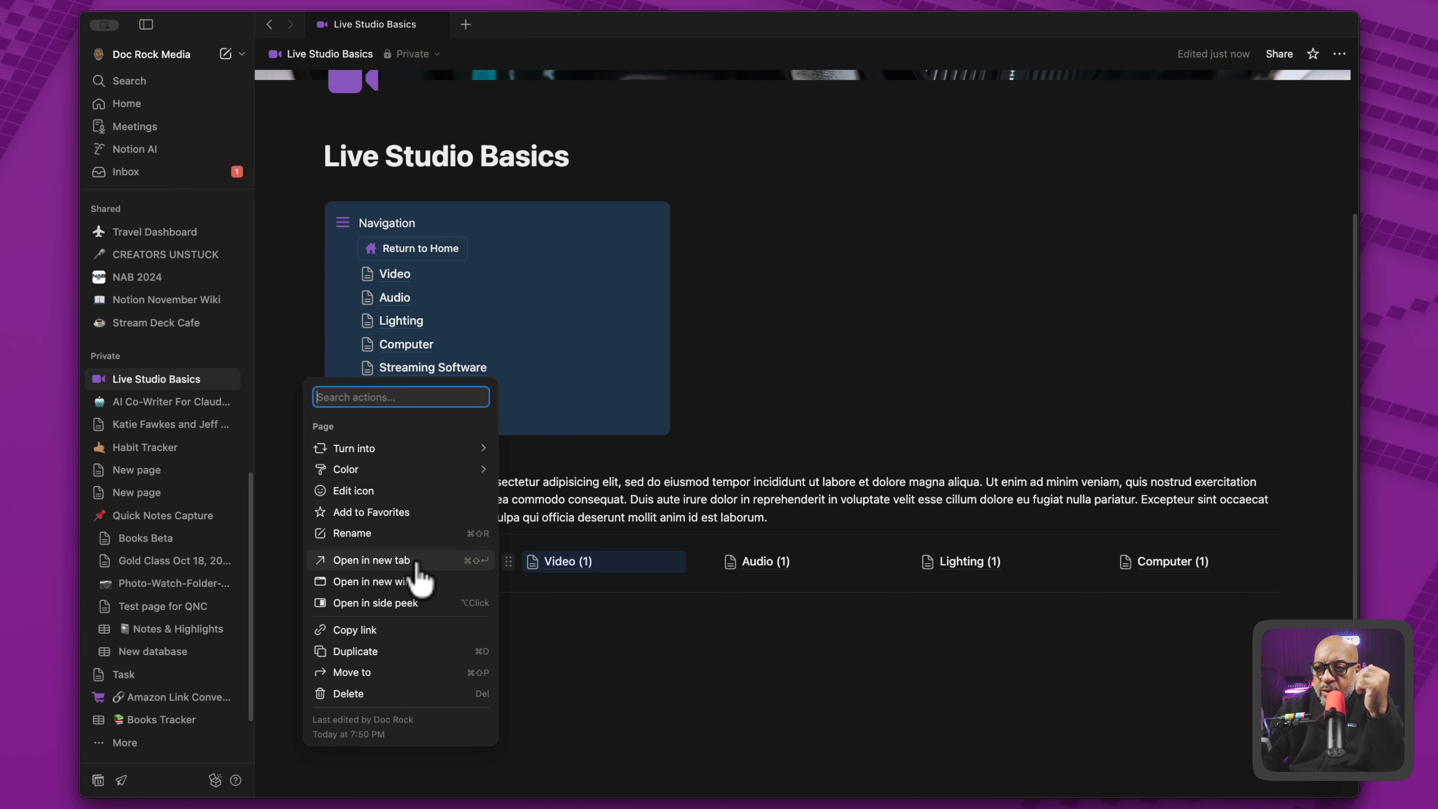
mouse_move(416, 473)
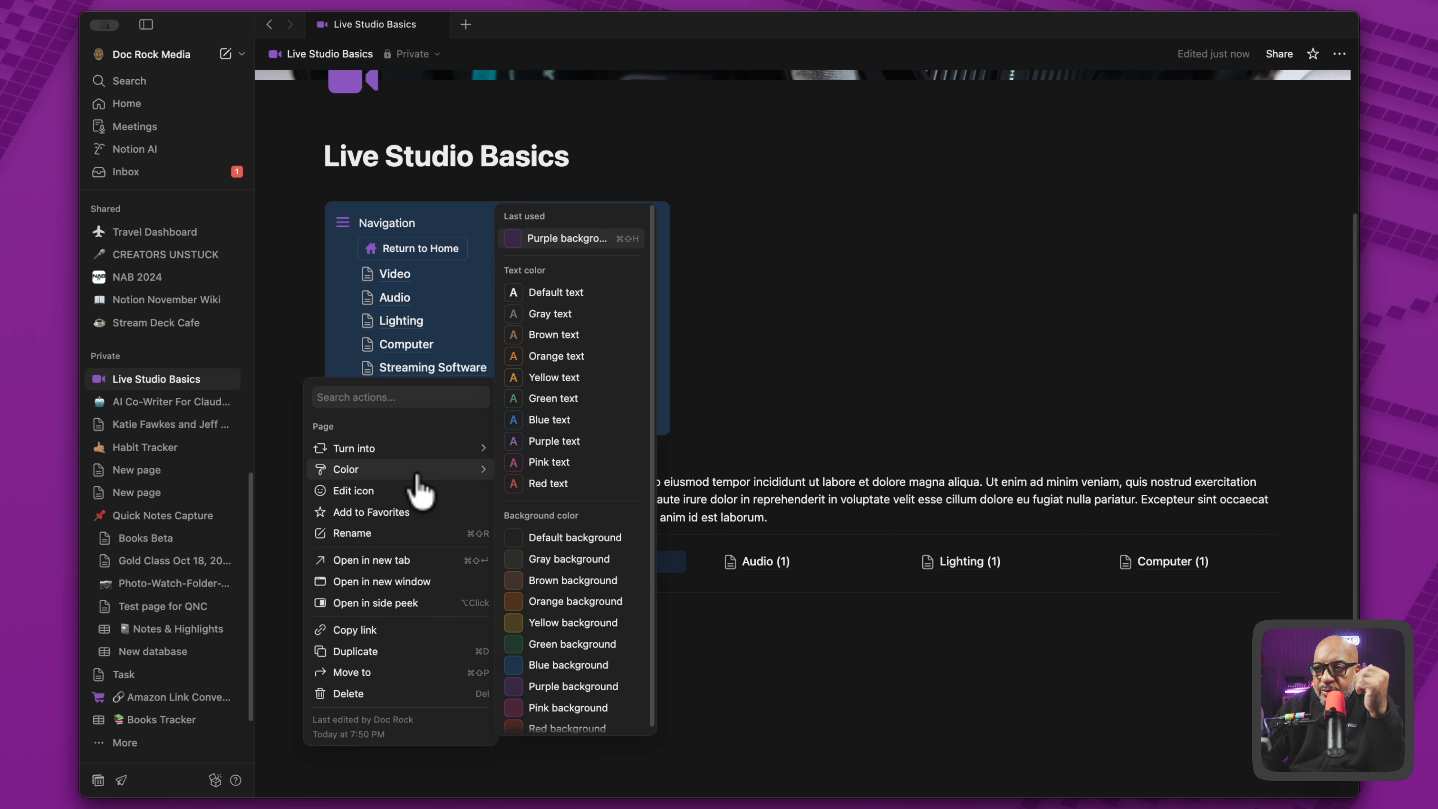
left_click(549, 602)
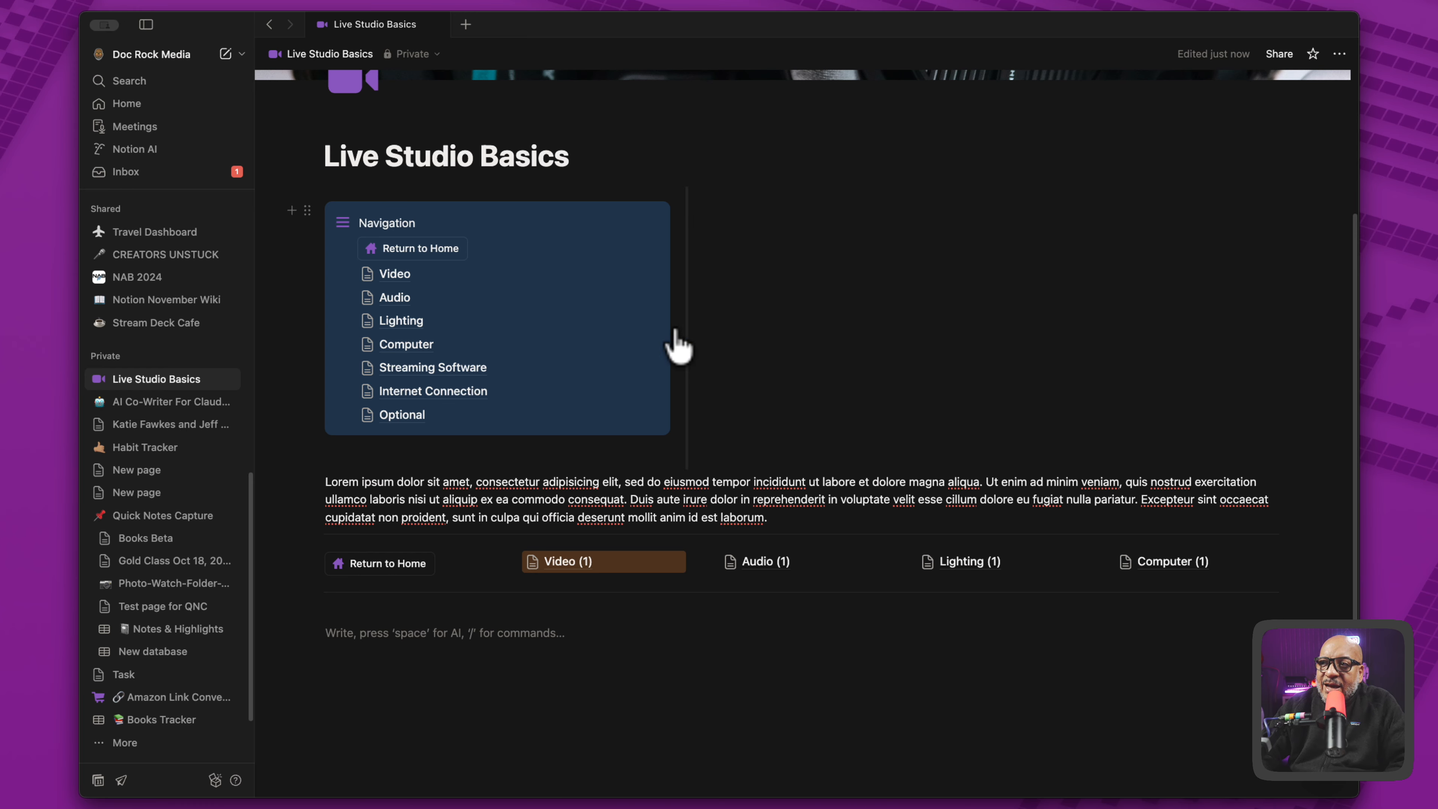
- Narrow the Navigation callout's column and paste three lorem ipsum paragraphs into the column beside it
left_click_drag(682, 304, 570, 301)
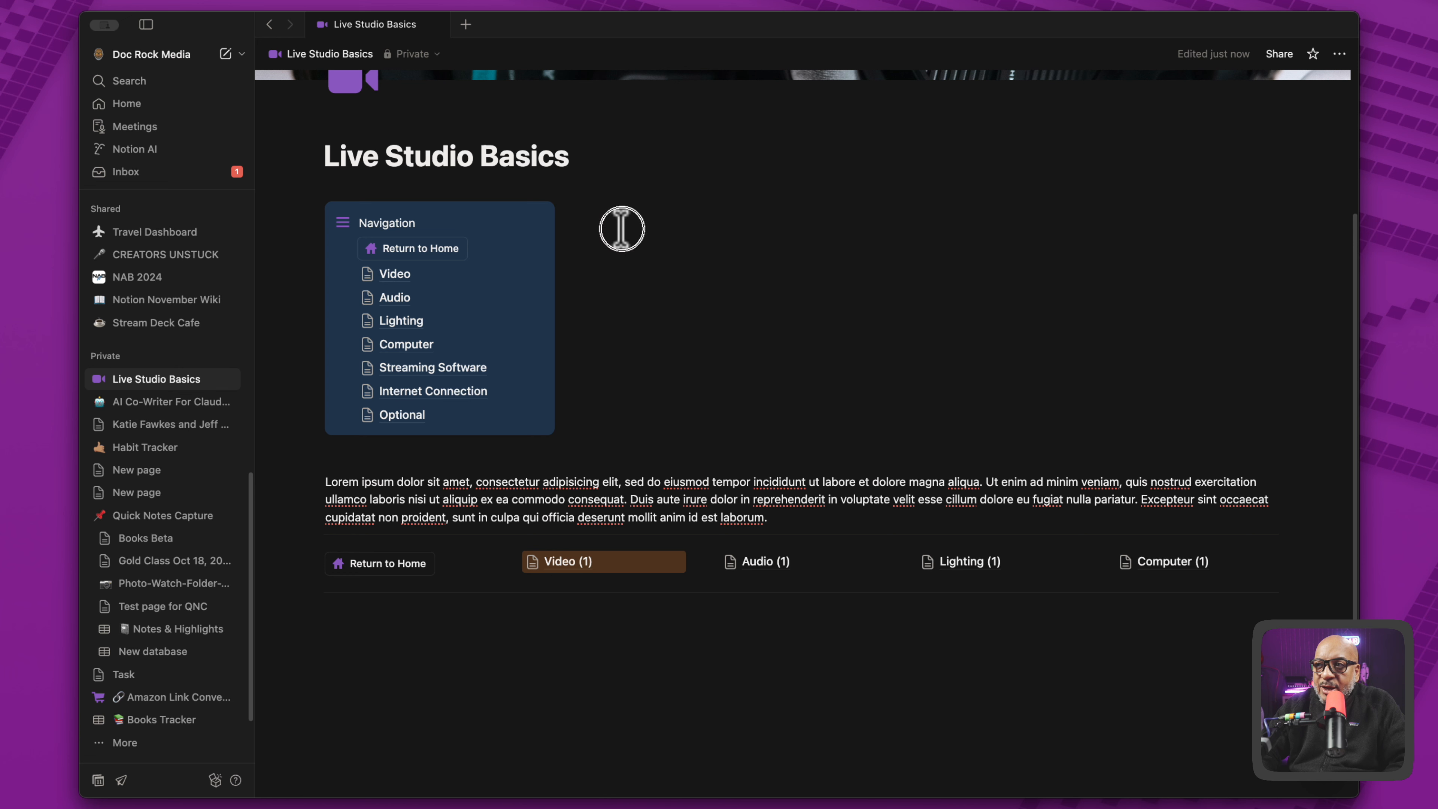
left_click(621, 229)
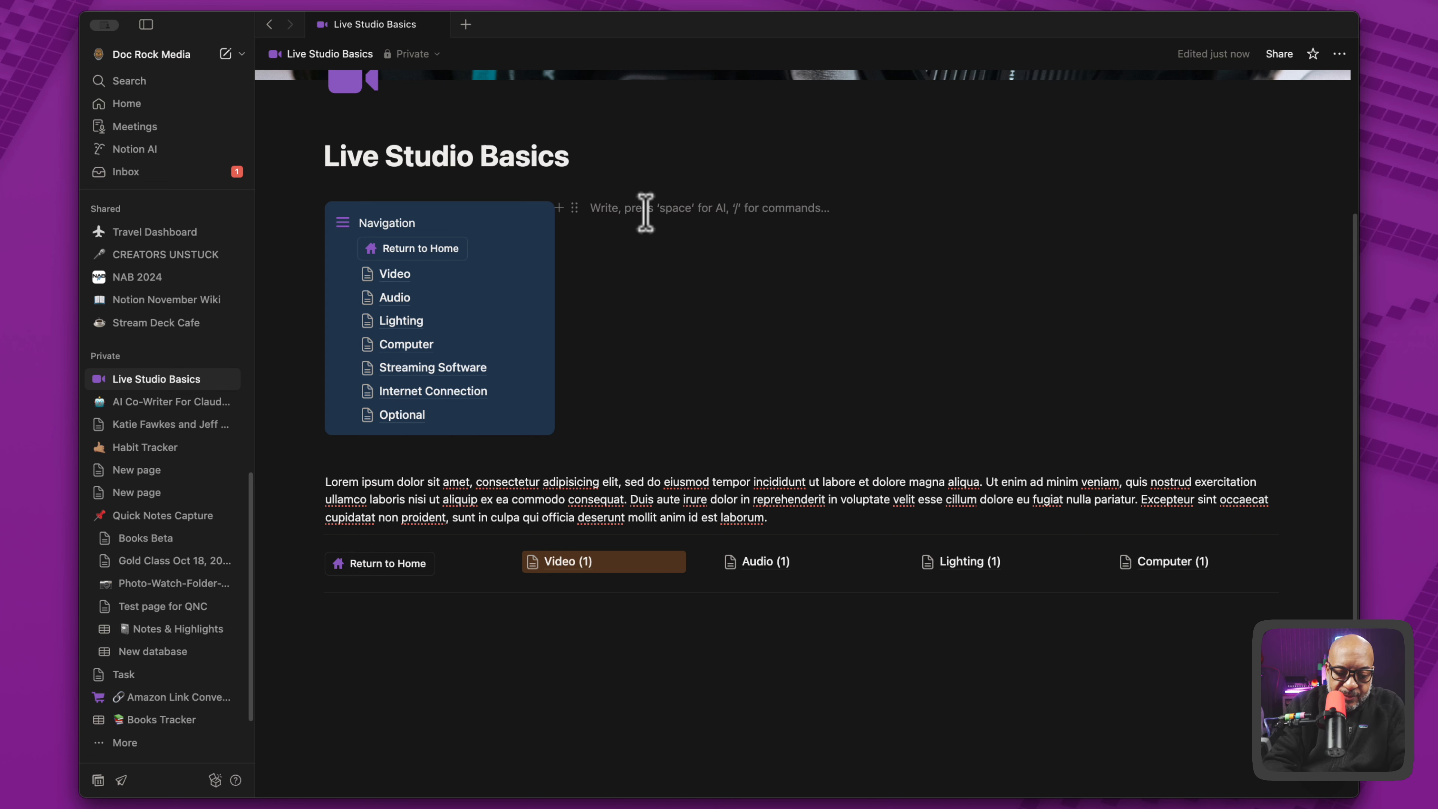
type("lorem 3")
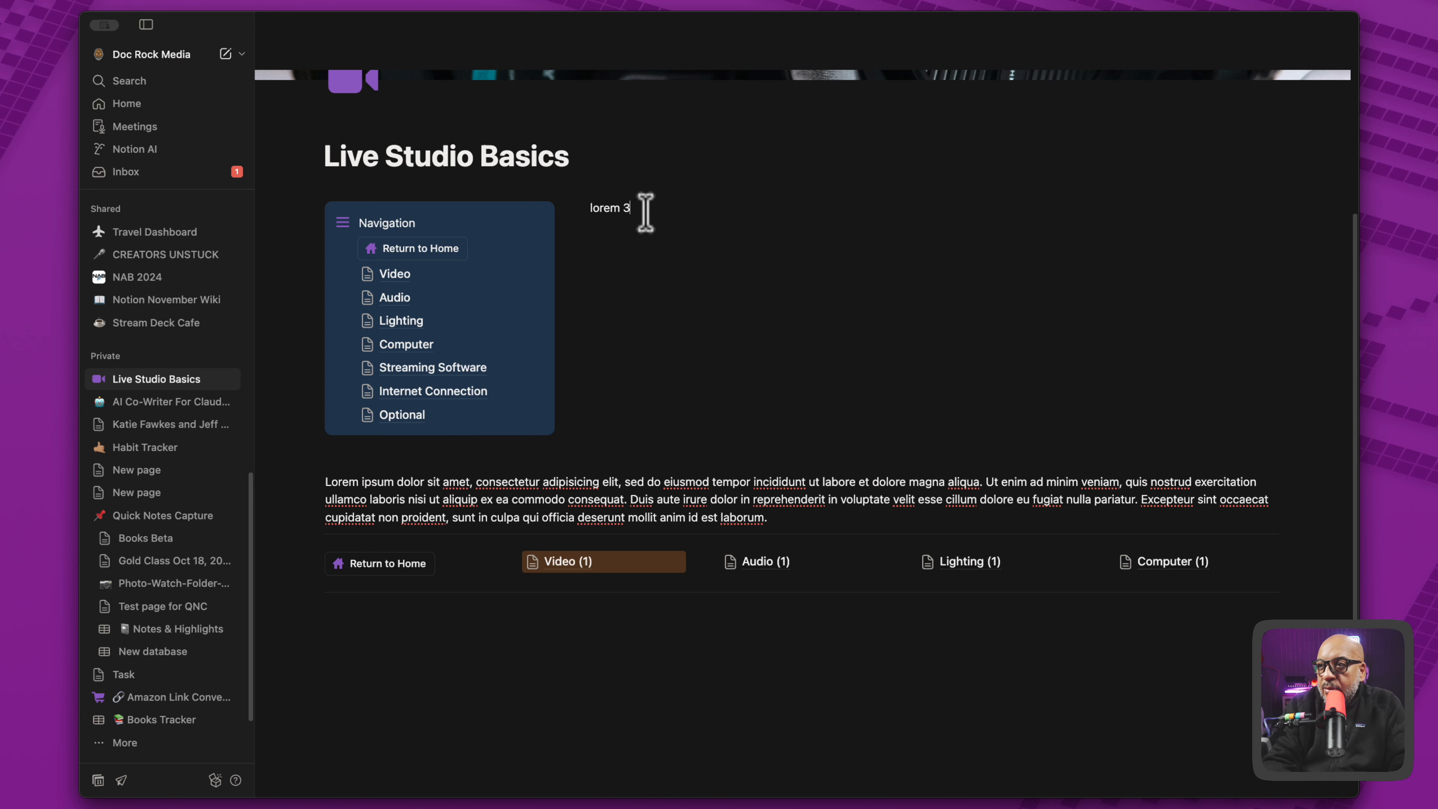
key("BackSpace")
key("BackSpace")
key("BackSpace")
key("BackSpace")
key("BackSpace")
key("BackSpace")
key("super+v")
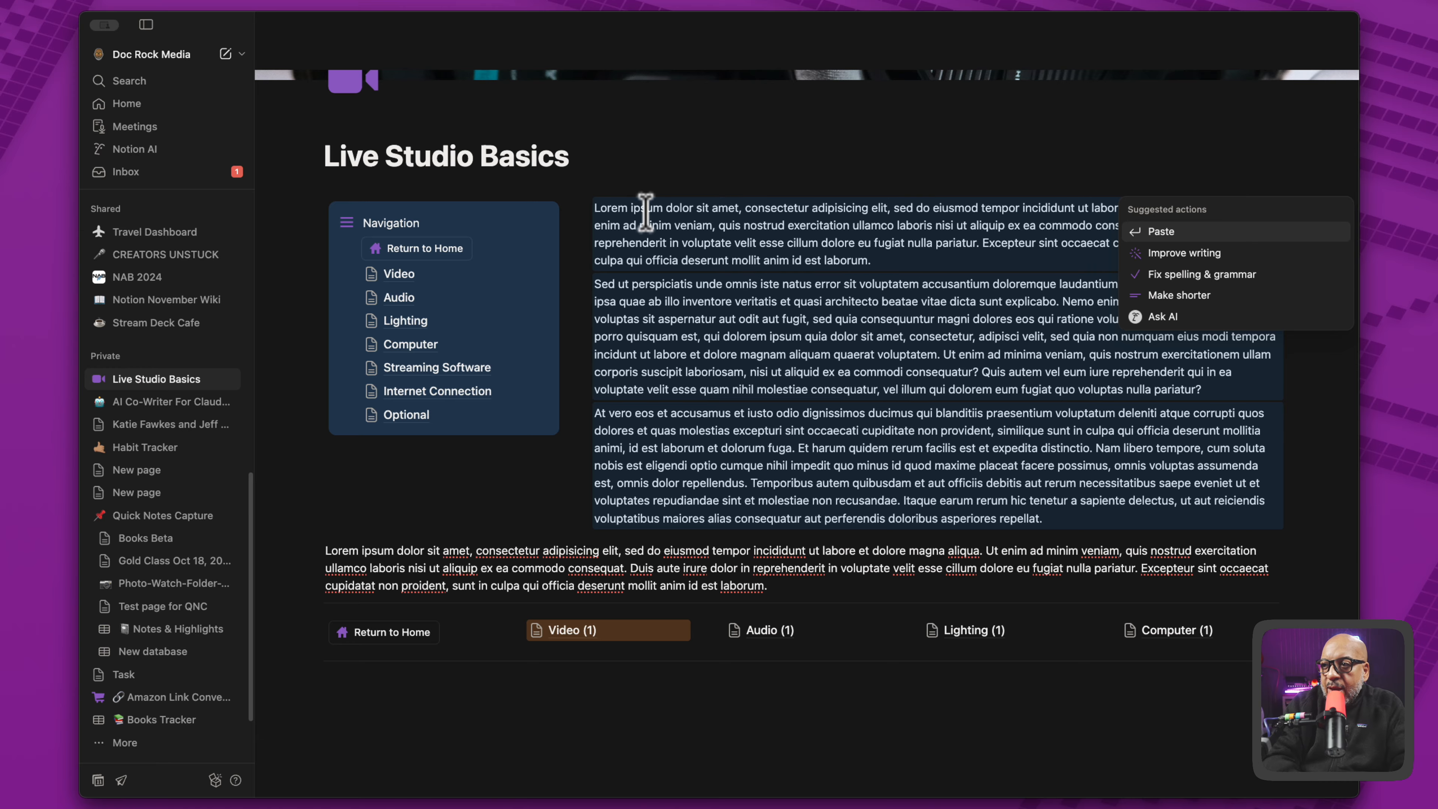
- Separate the three pasted lorem ipsum paragraphs beside the callout with blank lines
left_click(931, 260)
key("Return")
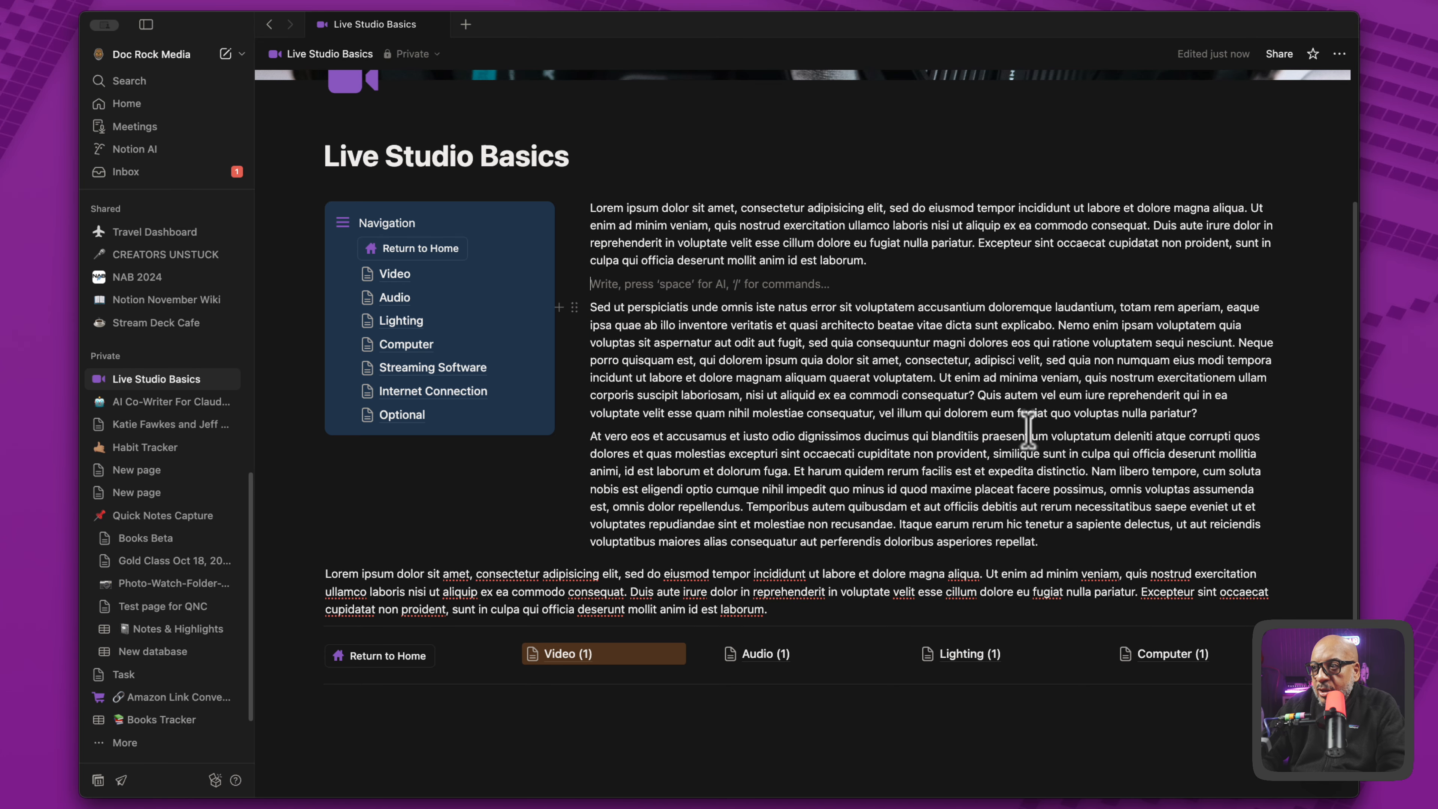
left_click(1213, 412)
key("Return")
left_click(682, 289)
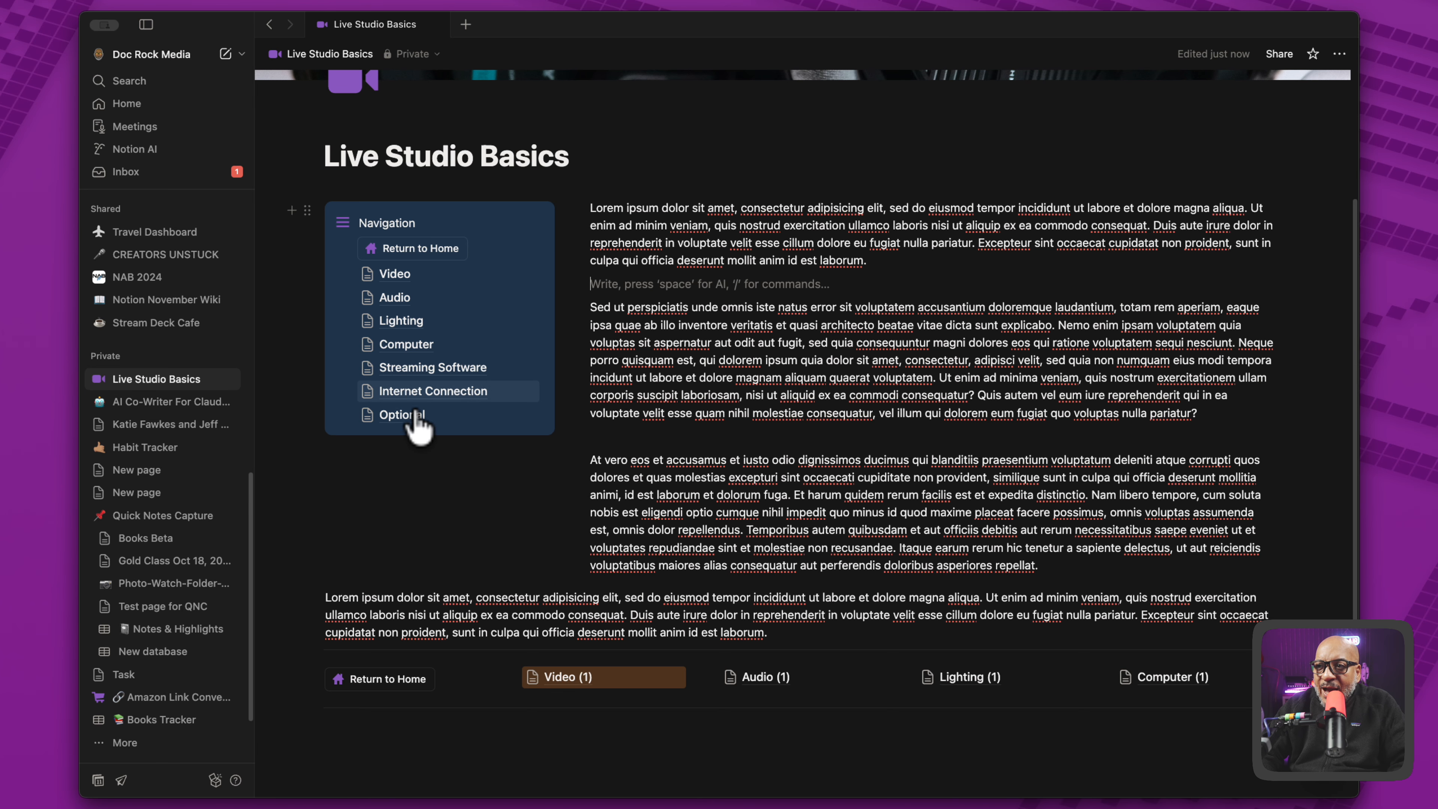
- Open the Optional subpage from the Navigation callout and test its Return to Home button
left_click(459, 415)
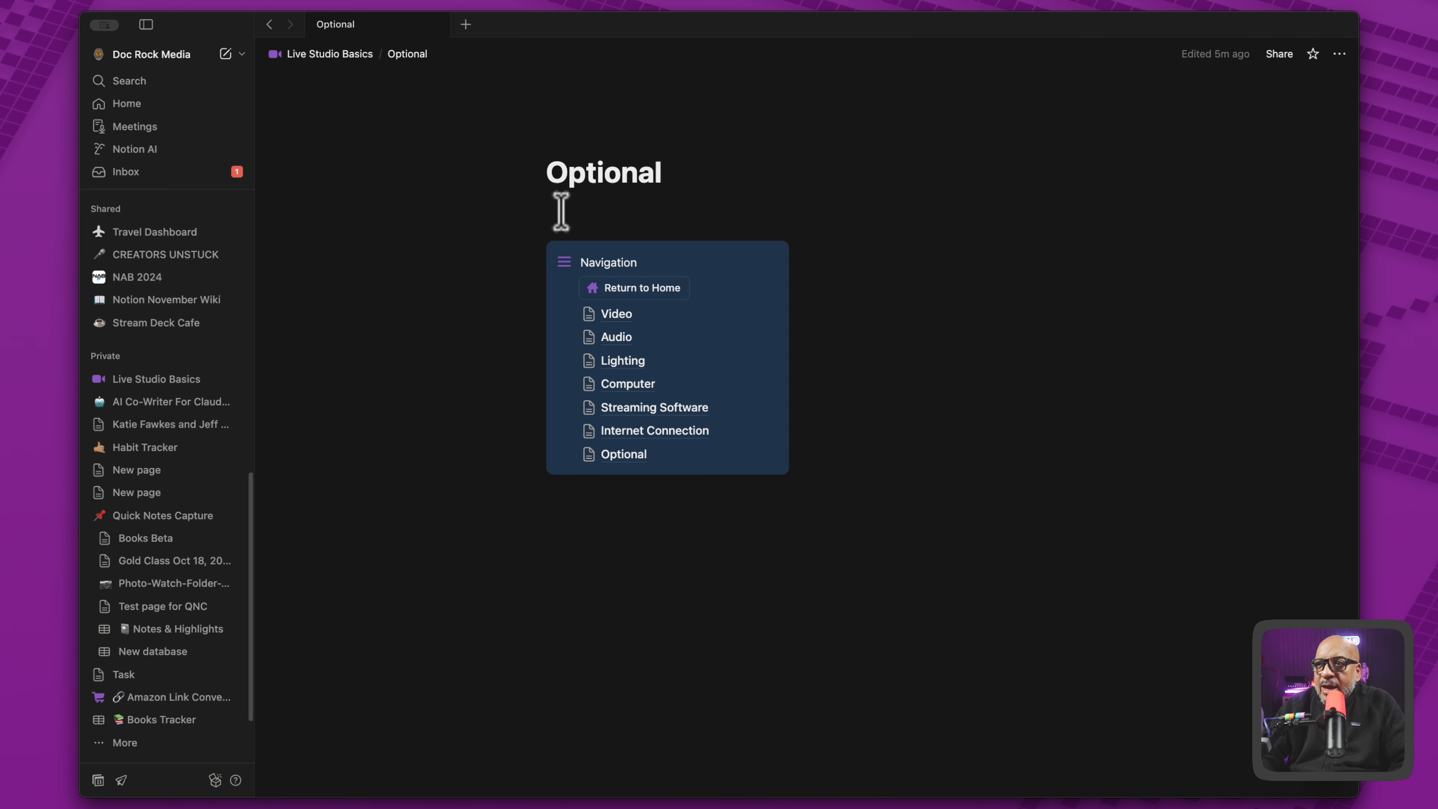
left_click(616, 292)
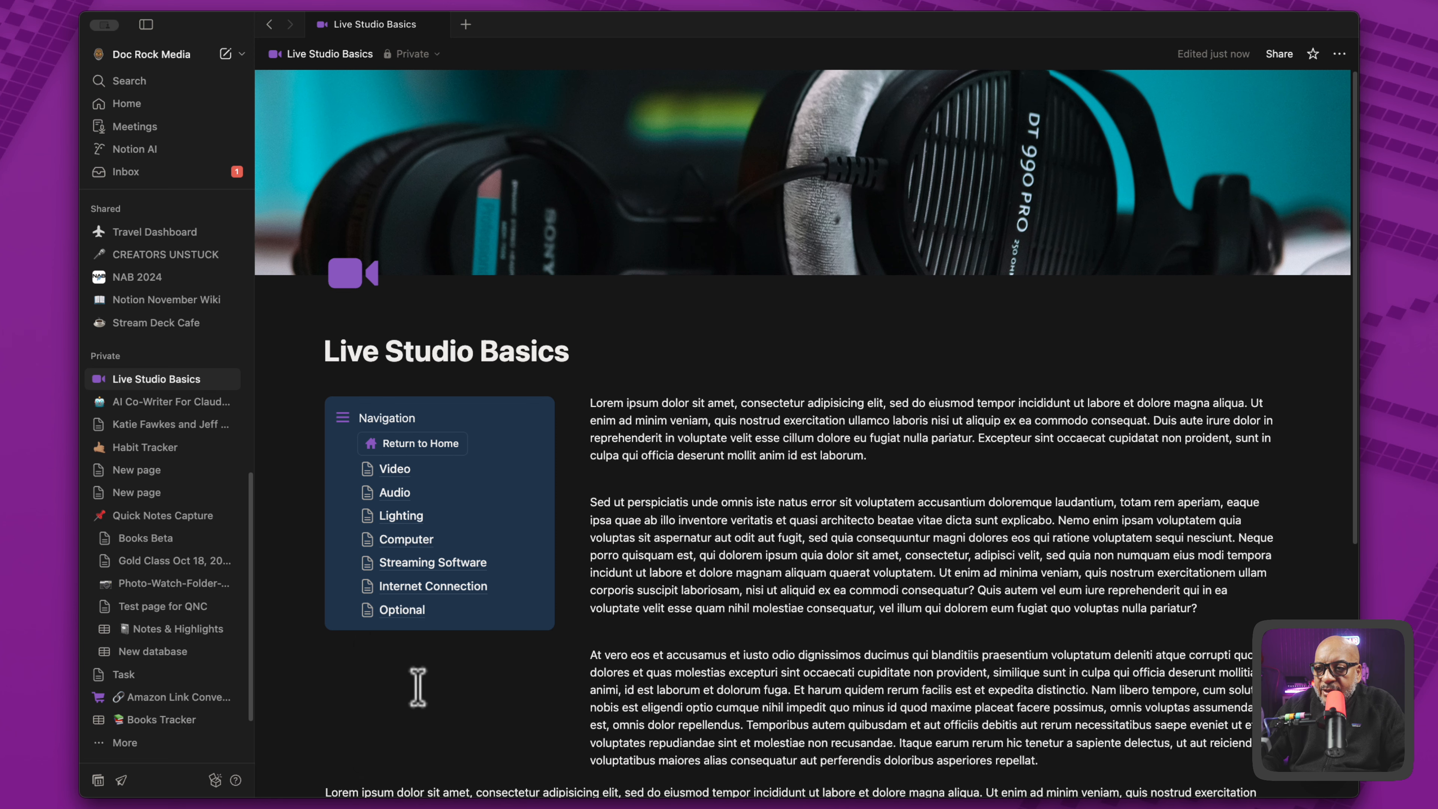
- Insert a link to the Notion November Wiki page in the empty line below the horizontal link row
scroll(417, 687, "down", 5)
left_click(406, 669)
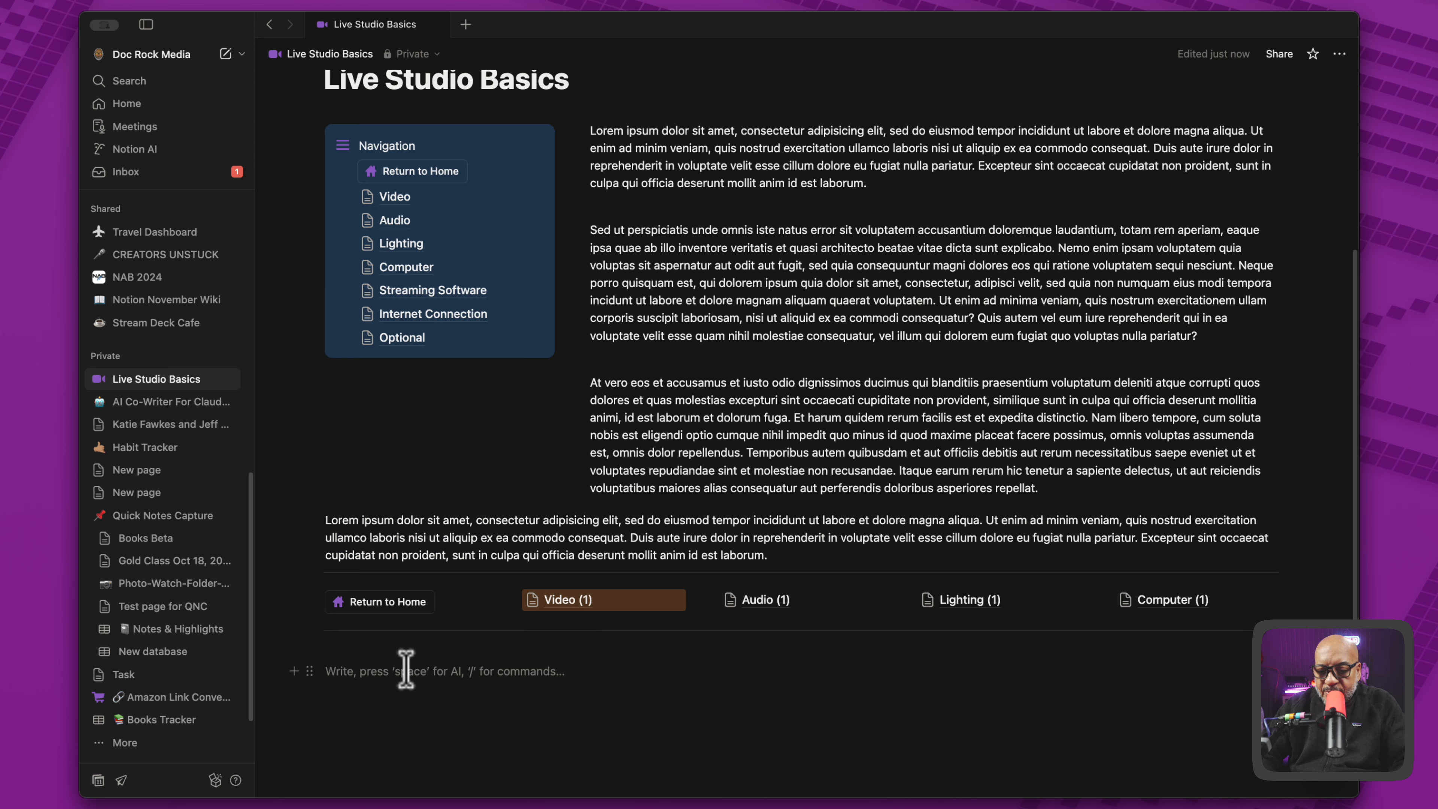
type("/")
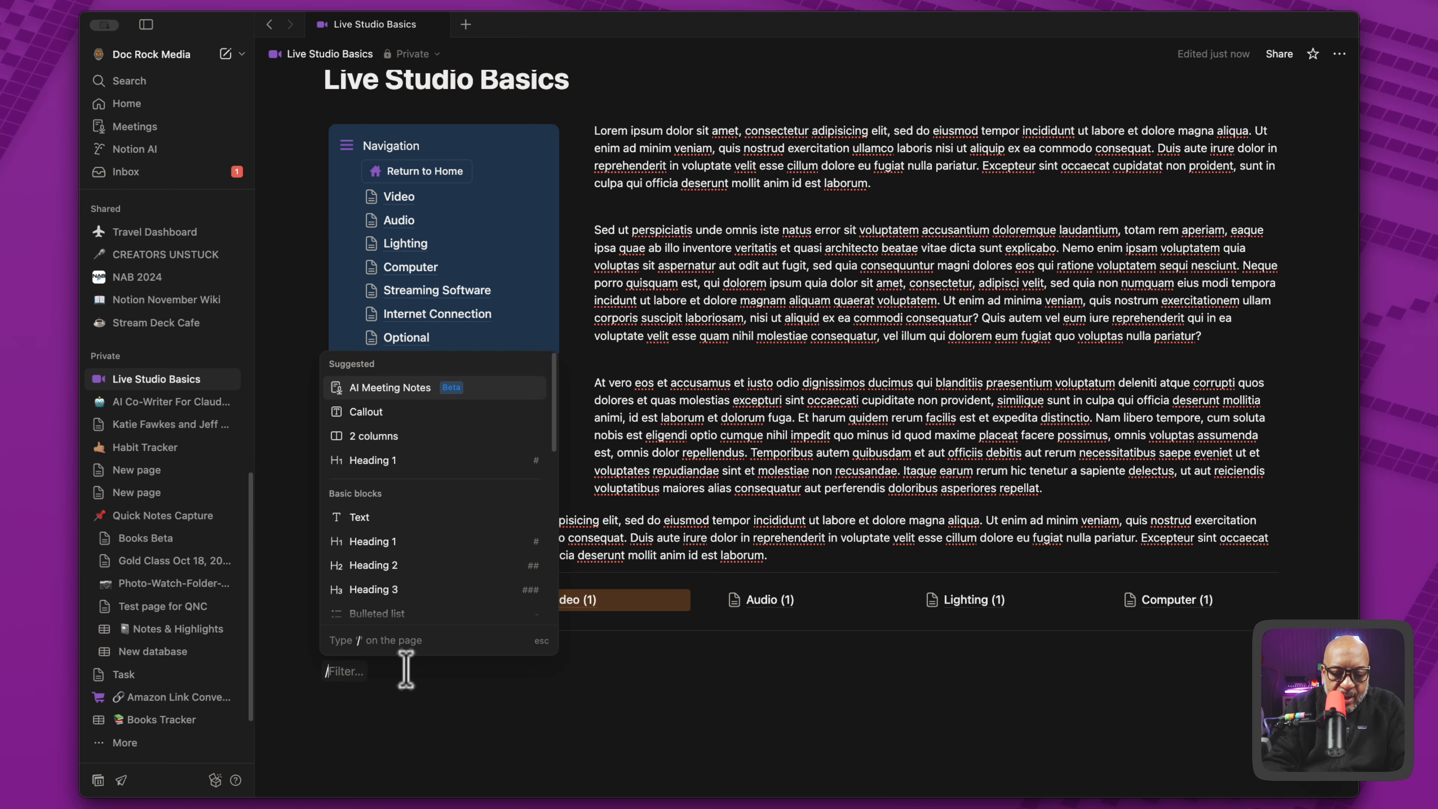
type("lin")
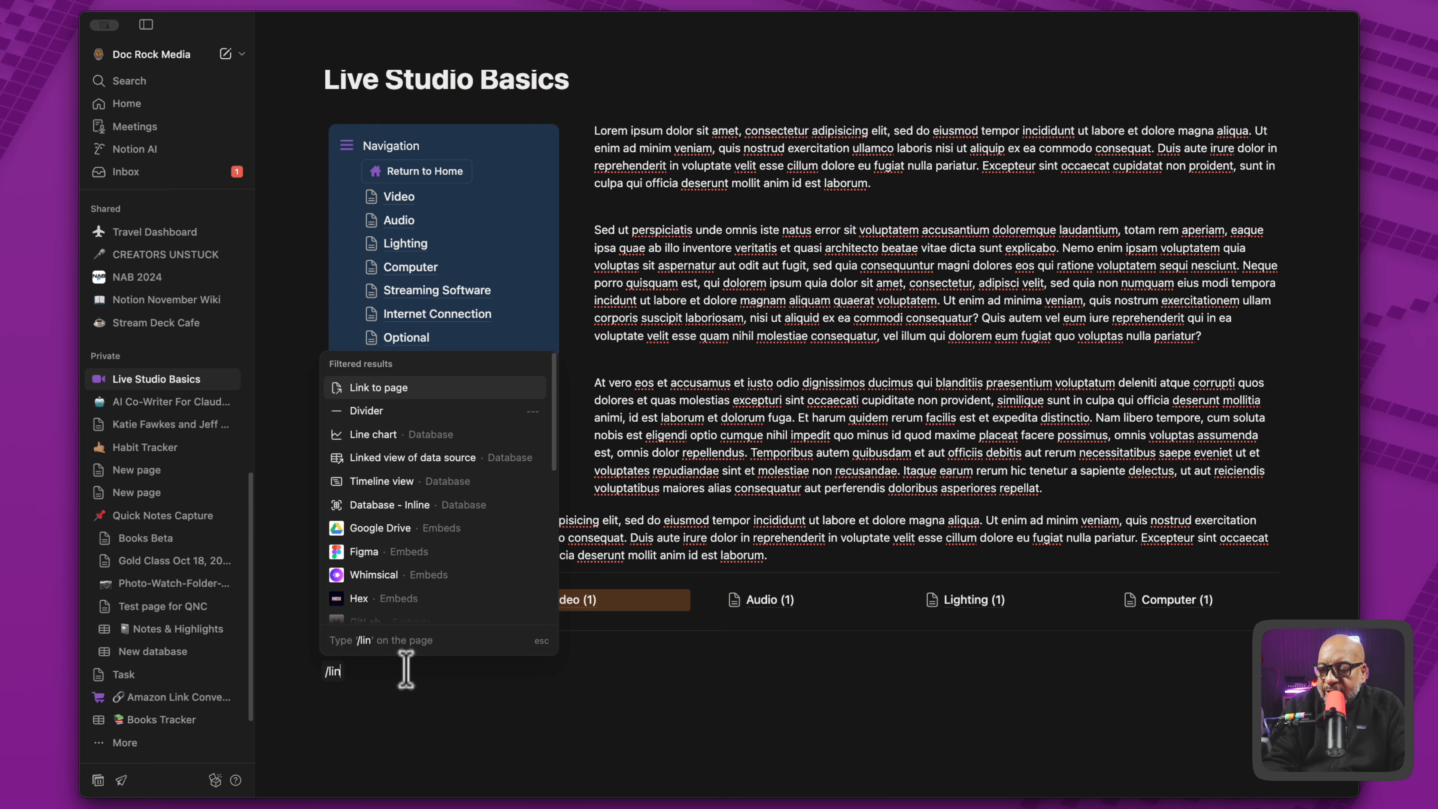
key("Return")
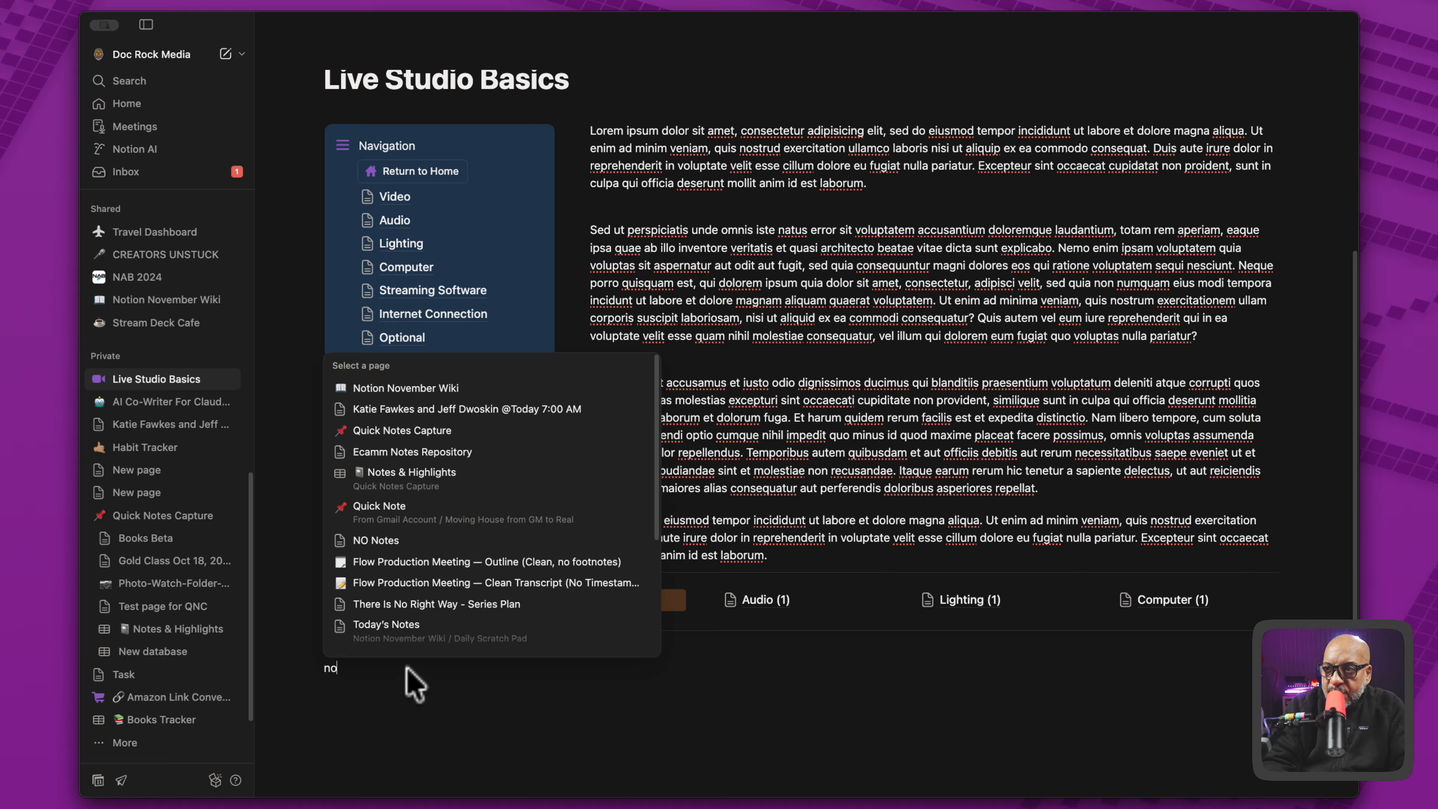
left_click(347, 389)
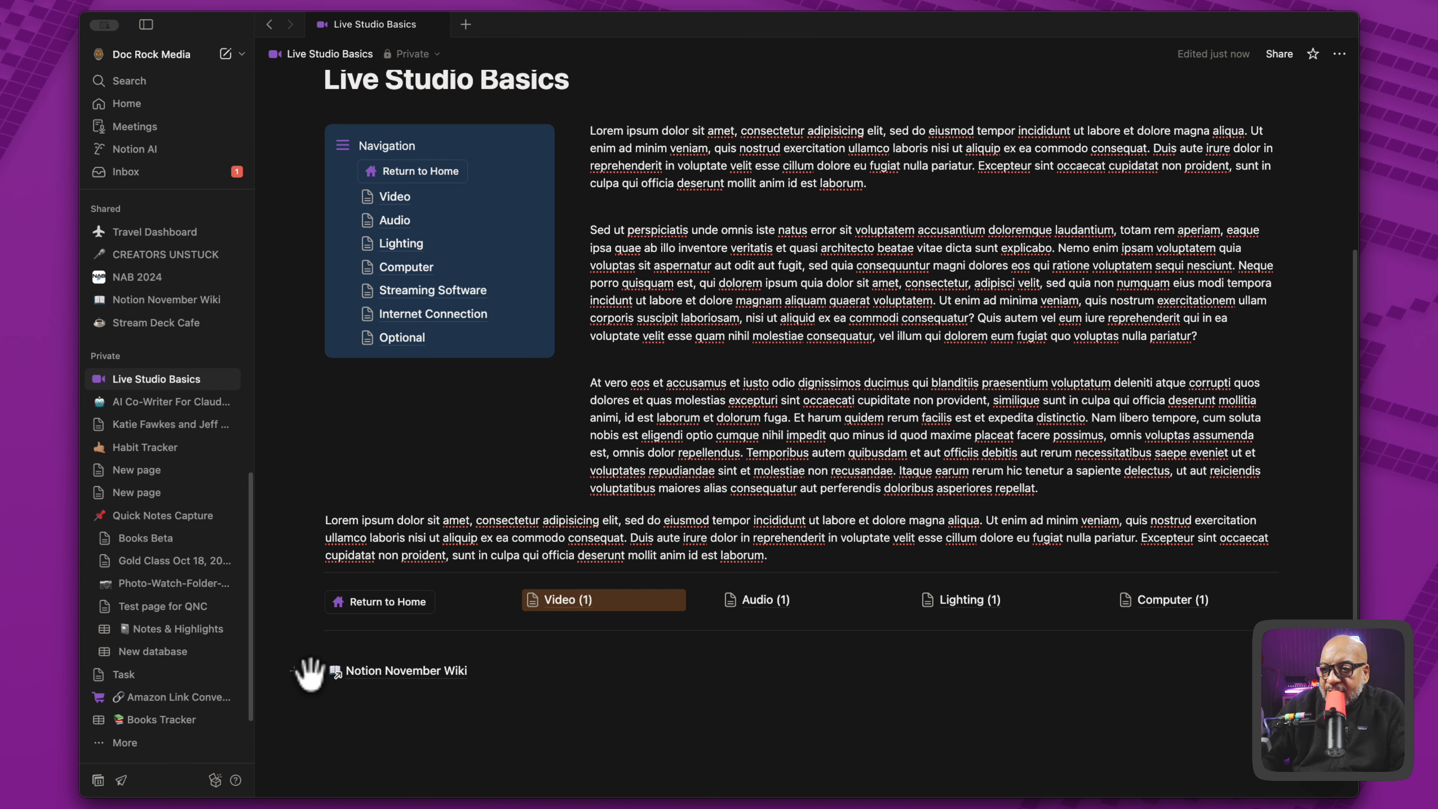
- Move the Notion November Wiki link into the Navigation callout below Optional, and open it to test the link
left_click_drag(309, 674, 375, 354)
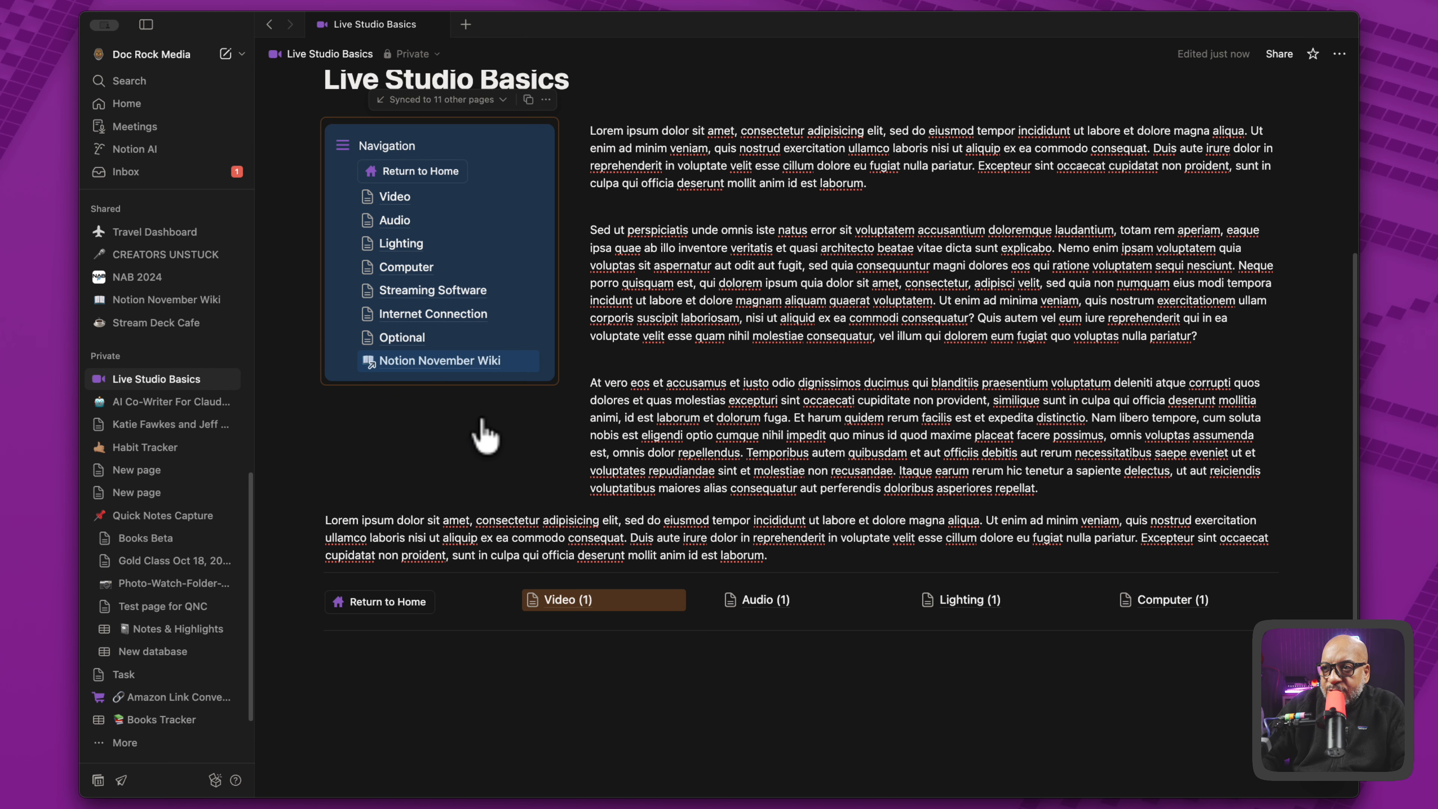
left_click(444, 365)
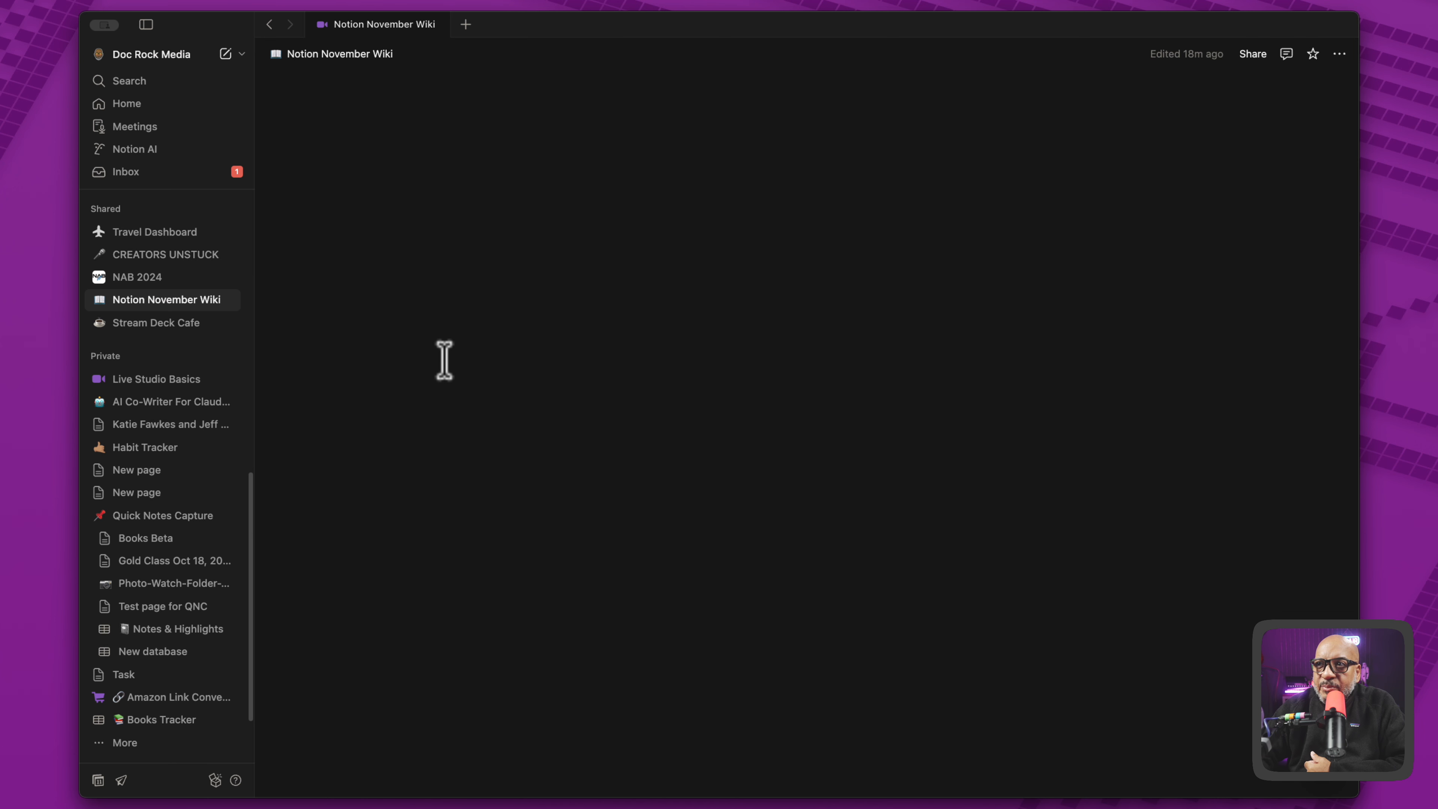